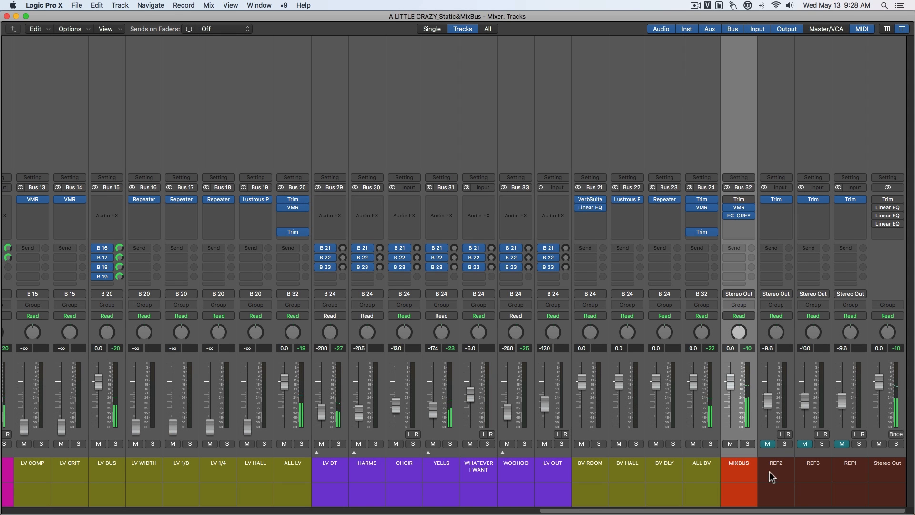
Look over the mixer's channel strips and bus routing from the drums through to the MIXBUS and reference channels.
left_click_drag(791, 511, 199, 506)
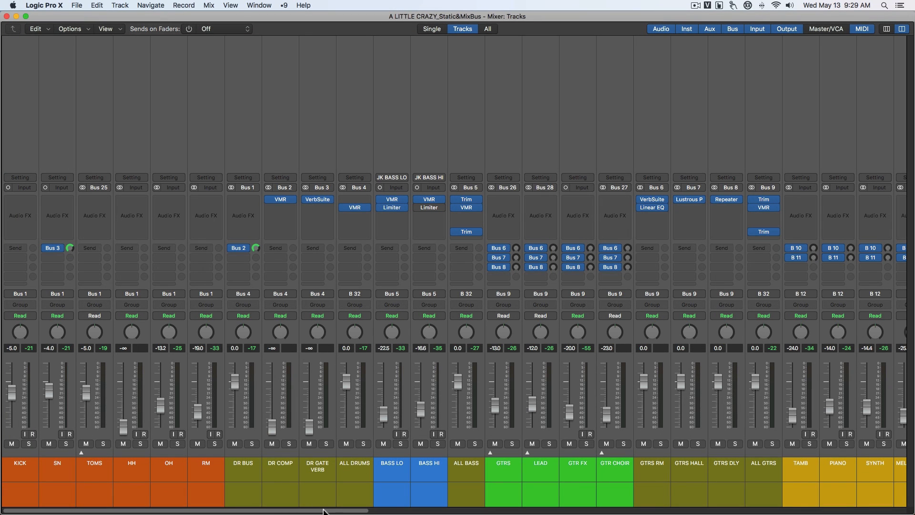
scroll(286, 469, "right", 5)
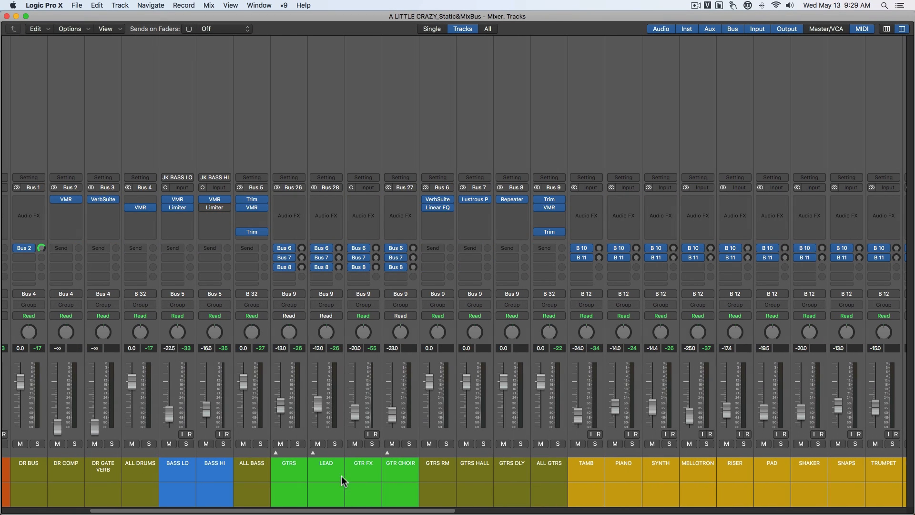
scroll(417, 500, "right", 10)
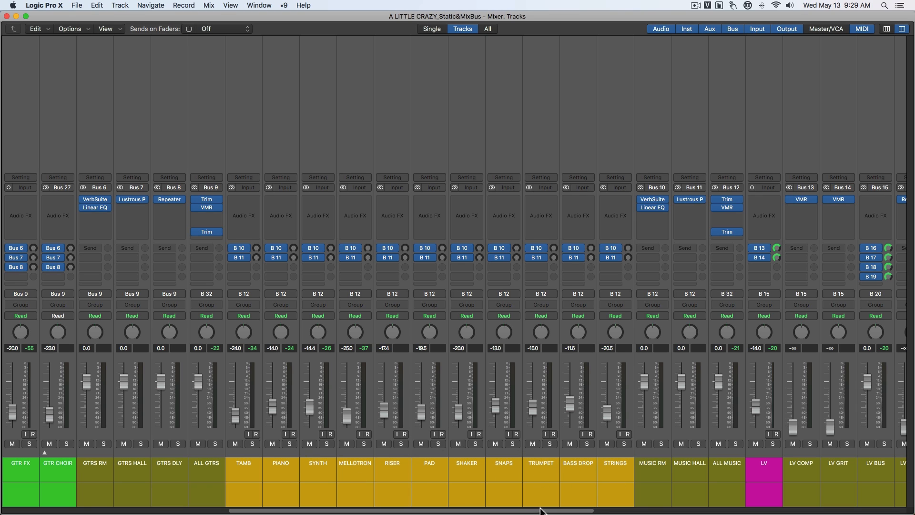
left_click_drag(540, 511, 541, 512)
scroll(541, 512, "right", 10)
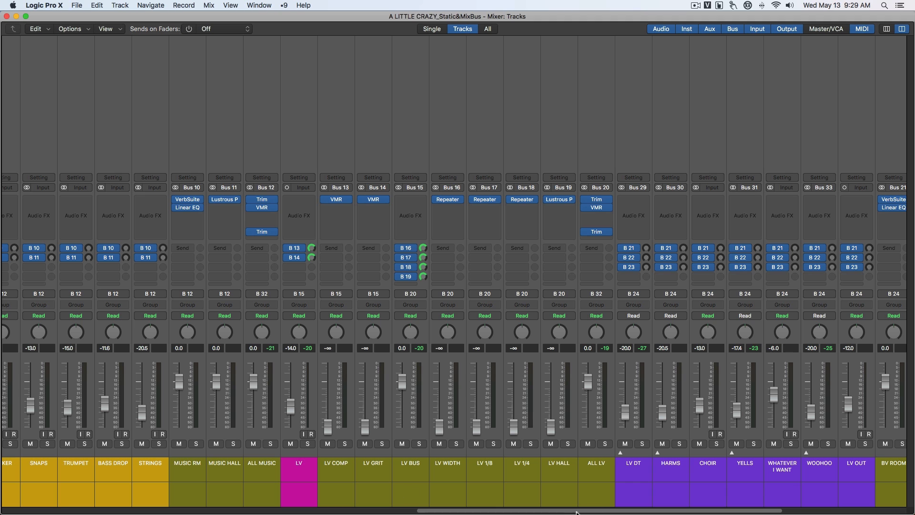
left_click_drag(590, 511, 705, 513)
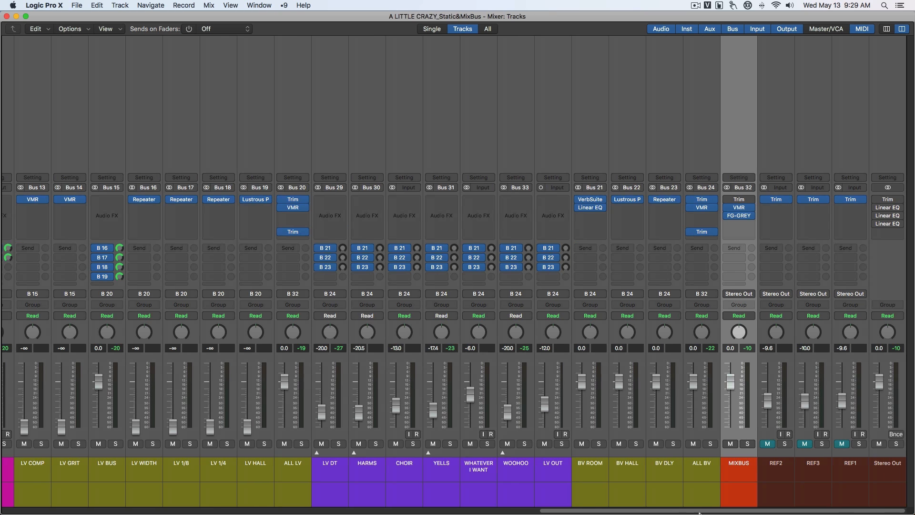
scroll(653, 482, "right", 2)
Check the FG-GREY compressor on the MIXBUS channel and remove it from the channel's inserts.
left_click(739, 215)
left_click_drag(483, 198, 540, 123)
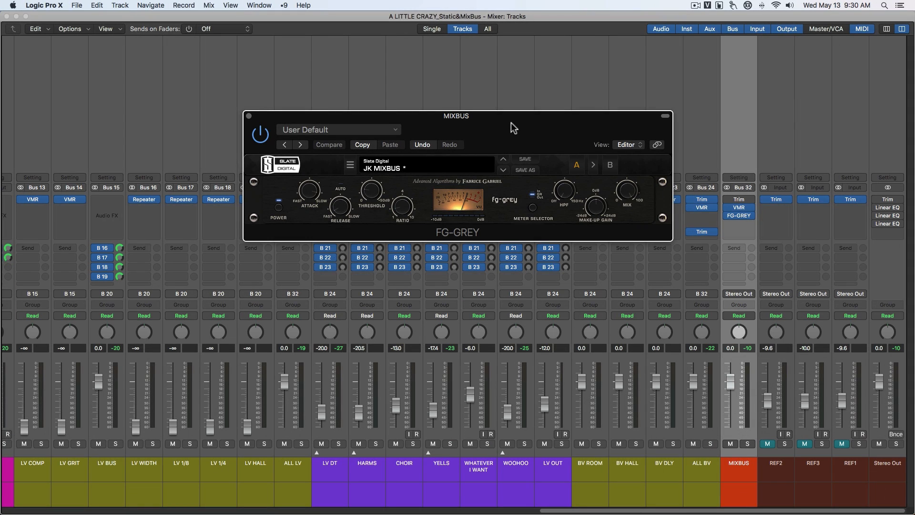
left_click(249, 115)
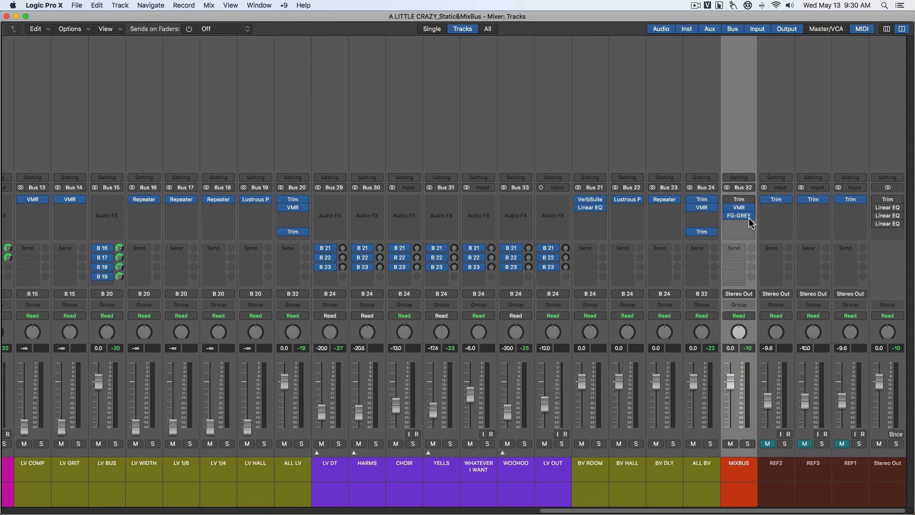
left_click_drag(749, 218, 738, 149)
Create five new auxiliary channel strips in the mixer.
key("ctrl+n")
key("ctrl+n")
key("ctrl+n")
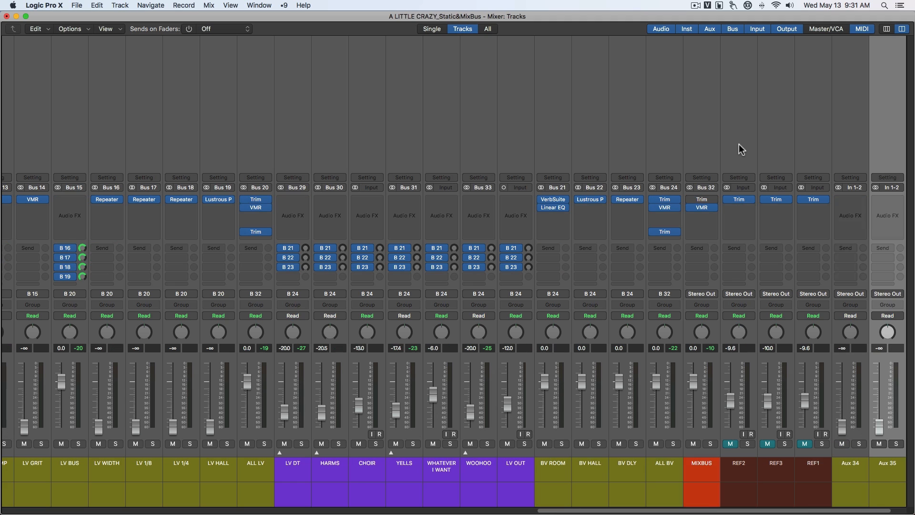
key("ctrl+n")
key("ctrl+n")
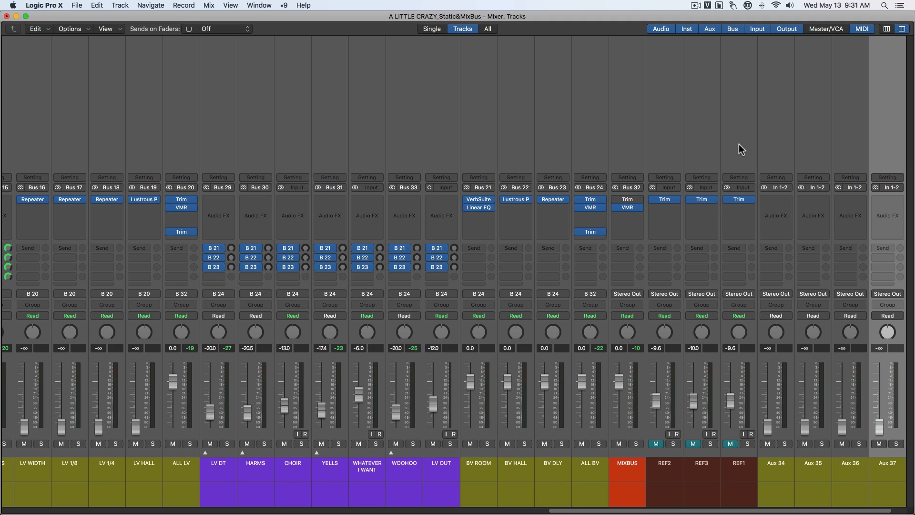
key("ctrl+n")
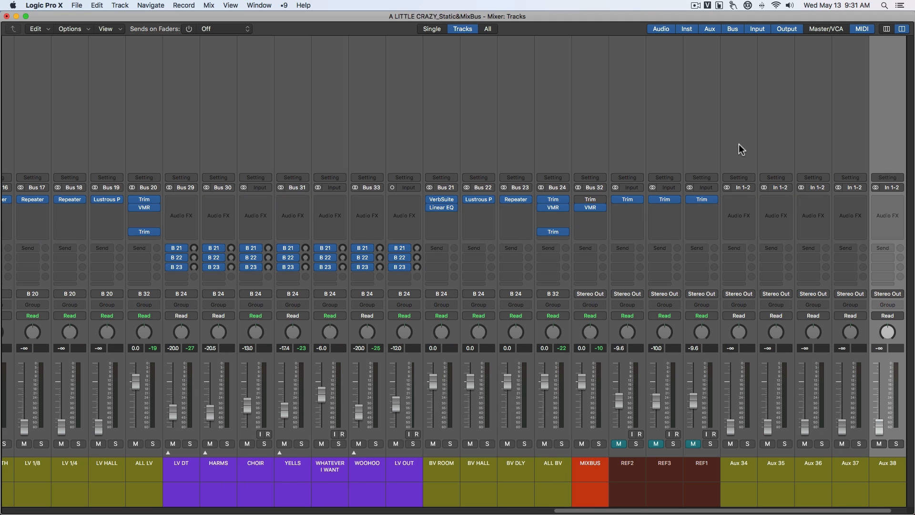
Move the five new aux channels between the ALL BV and MIXBUS channels.
left_click(557, 149)
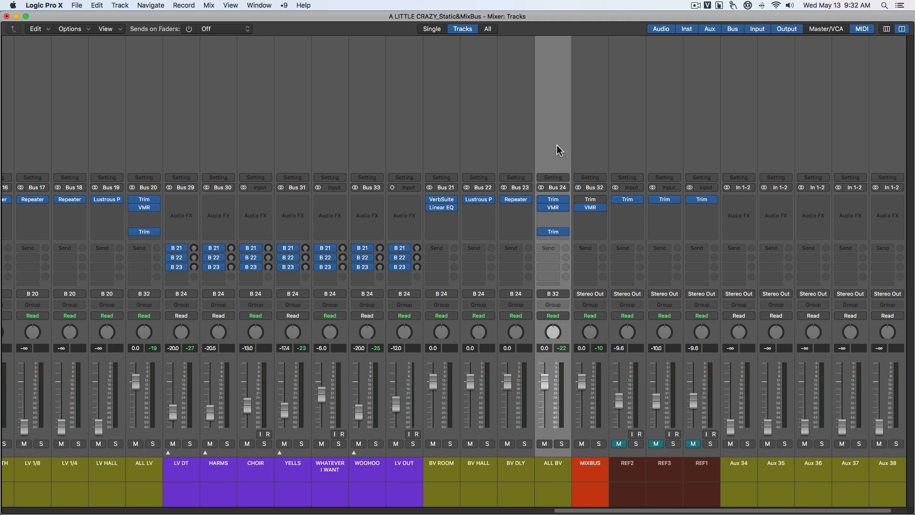
left_click_drag(877, 317, 593, 493)
left_click(878, 315)
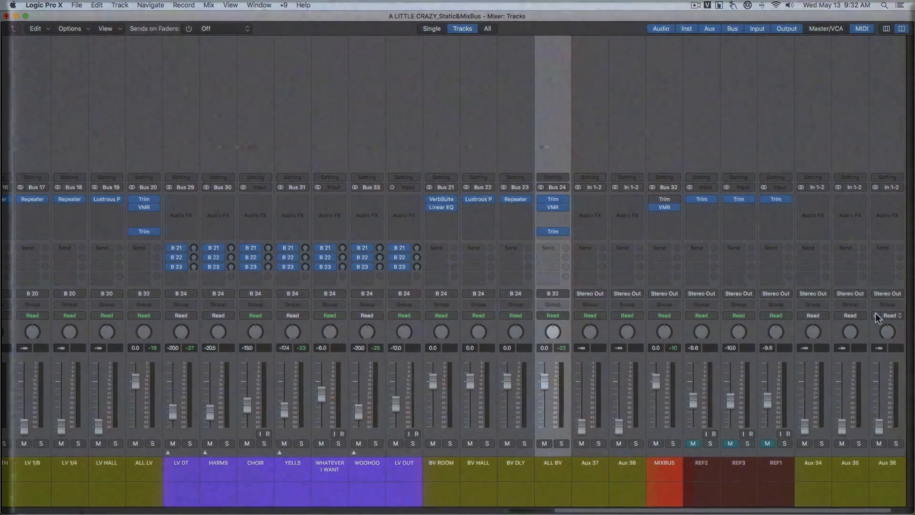
left_click(878, 315)
left_click(878, 316)
left_click(879, 315)
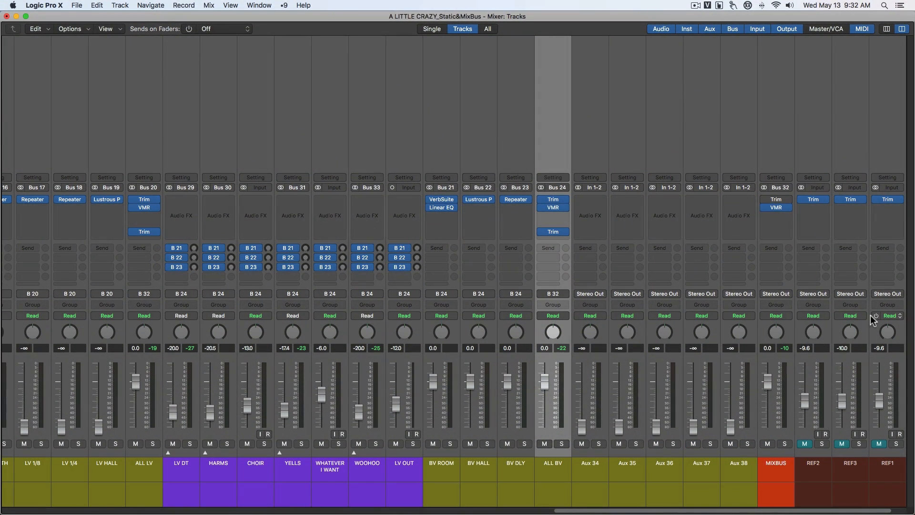
Rename the five new aux channels A, B, C, D and E in order.
double_click(596, 466)
type("A")
left_click(629, 468)
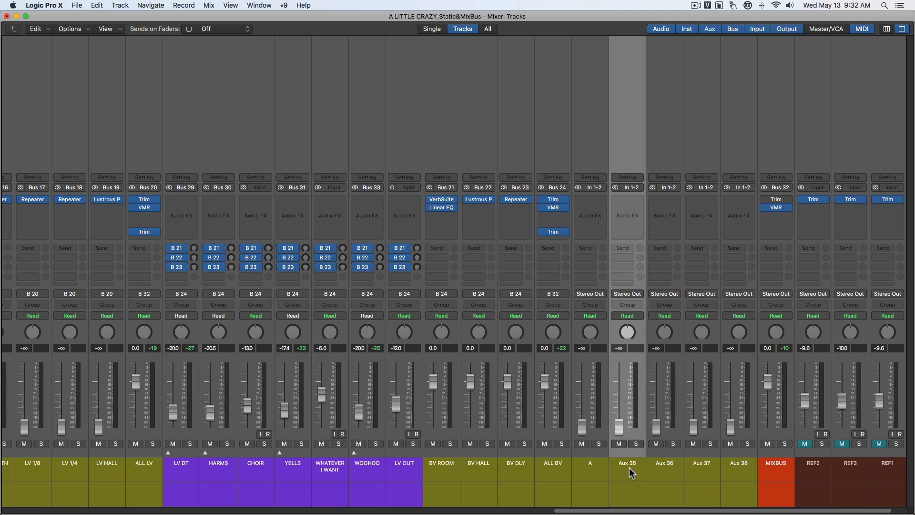
type("B")
key("Return")
double_click(673, 470)
type("C")
key("Return")
double_click(700, 468)
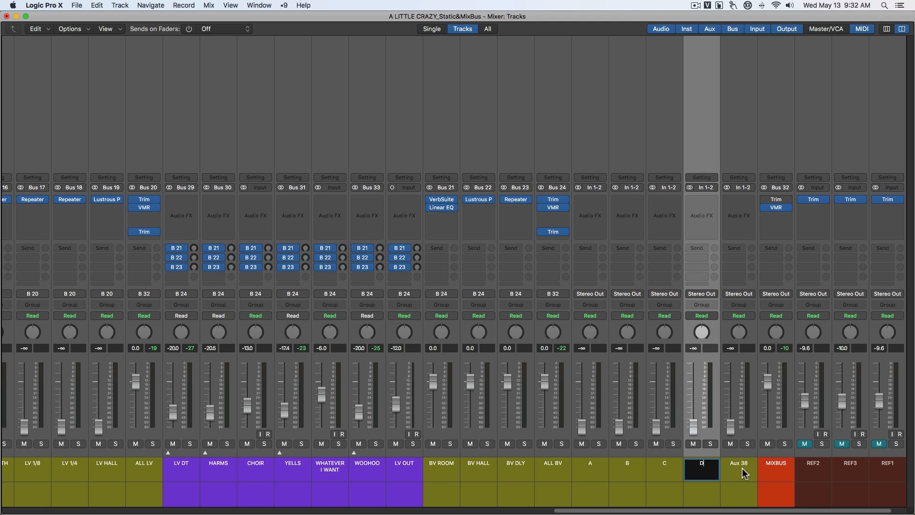
type("D")
key("Return")
double_click(742, 467)
type("E")
key("Return")
Color aux channels A through E bright orange-red, using the first swatch of the palette.
left_click_drag(591, 469, 739, 469)
key("alt+c")
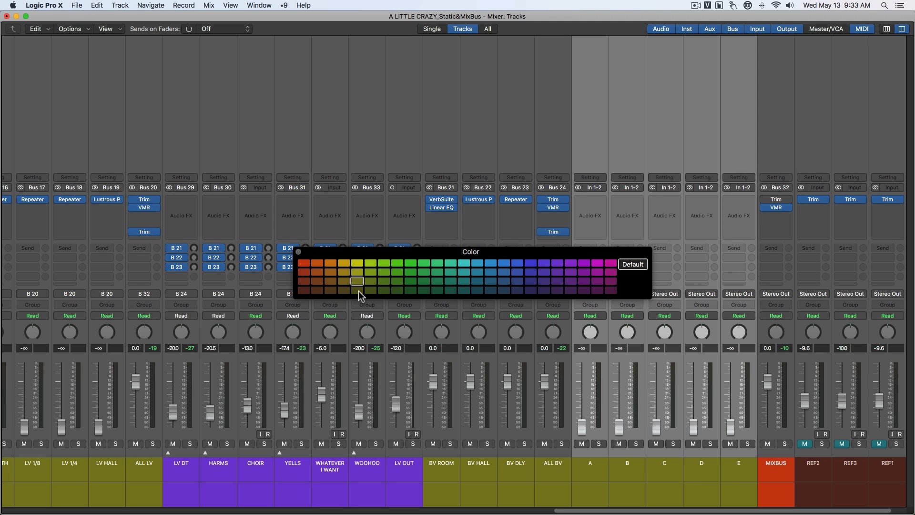
left_click(303, 263)
key("alt+c")
Give the MIXBUS channel the next darker shade of red and close the color palette.
left_click(776, 467)
key("alt+c")
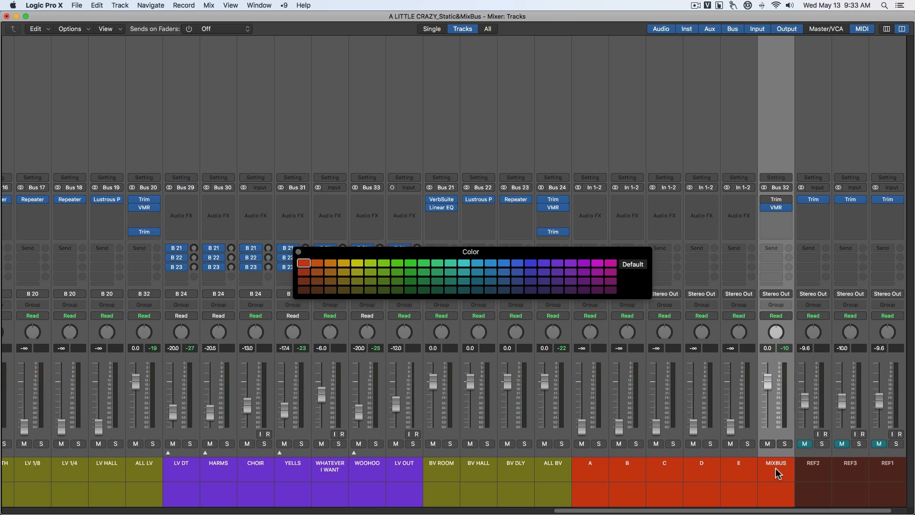
left_click(304, 273)
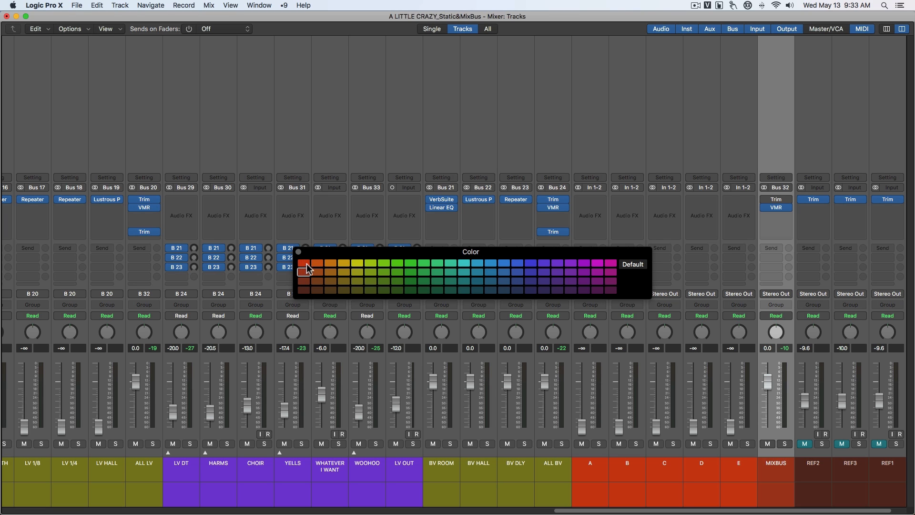
left_click(304, 281)
left_click(303, 272)
left_click(298, 252)
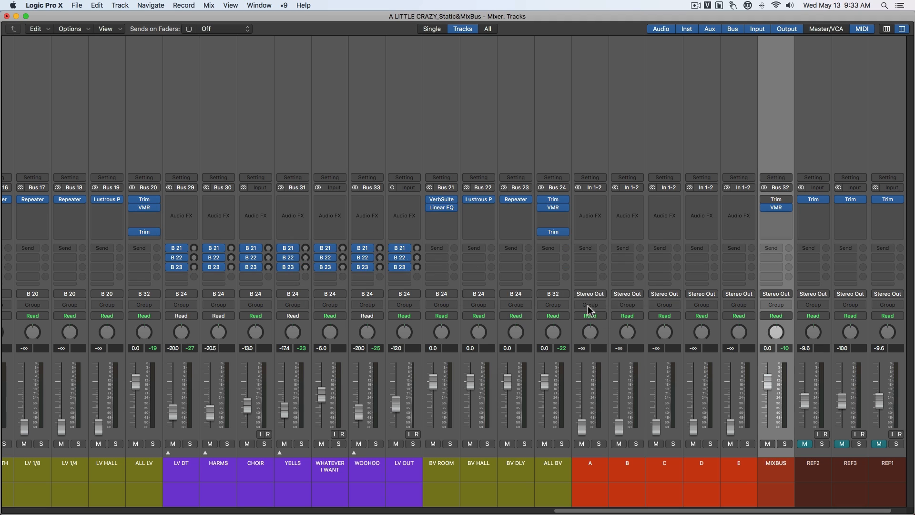
Route the outputs of aux channels A through E together to Bus 32, the MIXBUS.
left_click_drag(591, 470, 739, 471)
left_click(588, 293)
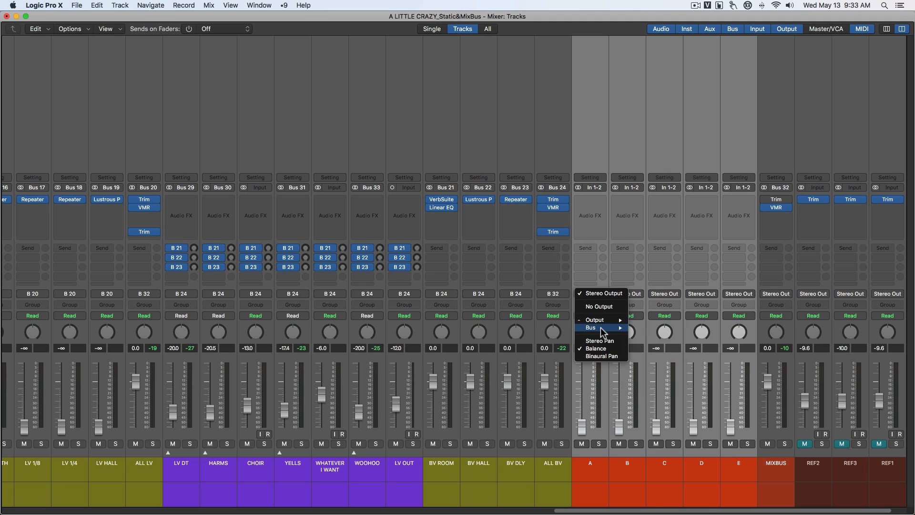
mouse_move(601, 327)
left_click(669, 446)
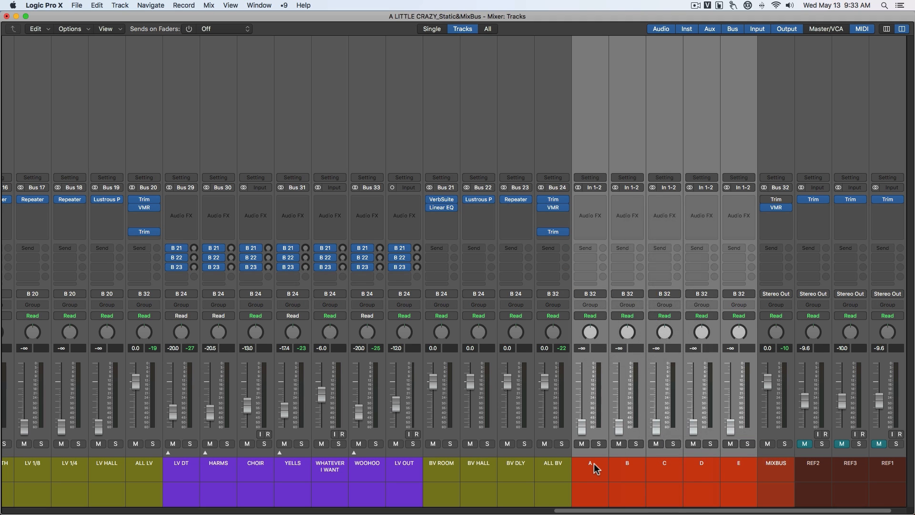
Set the input of aux channel A to Bus 40.
left_click(597, 188)
mouse_move(602, 221)
mouse_move(709, 462)
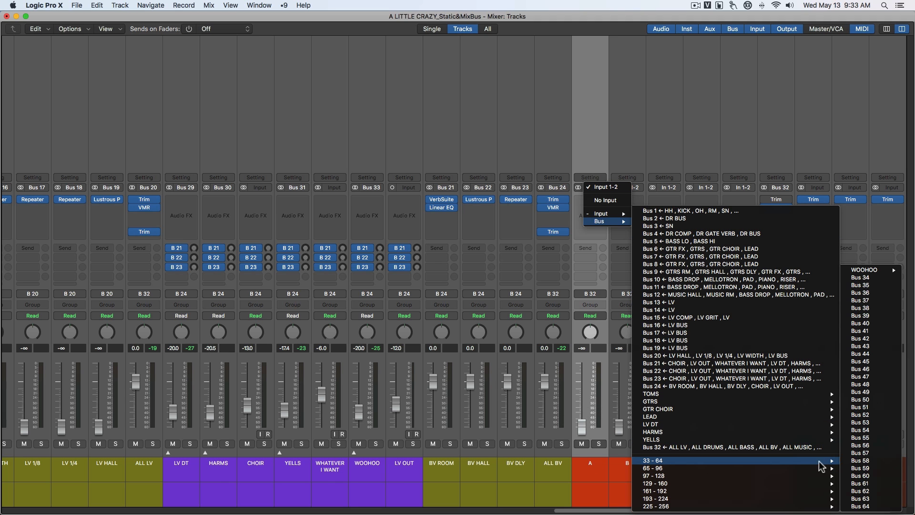
left_click(860, 323)
Assign the inputs of aux channels B through E together to consecutive buses, Bus 41 to Bus 44.
left_click(621, 164)
left_click(633, 188)
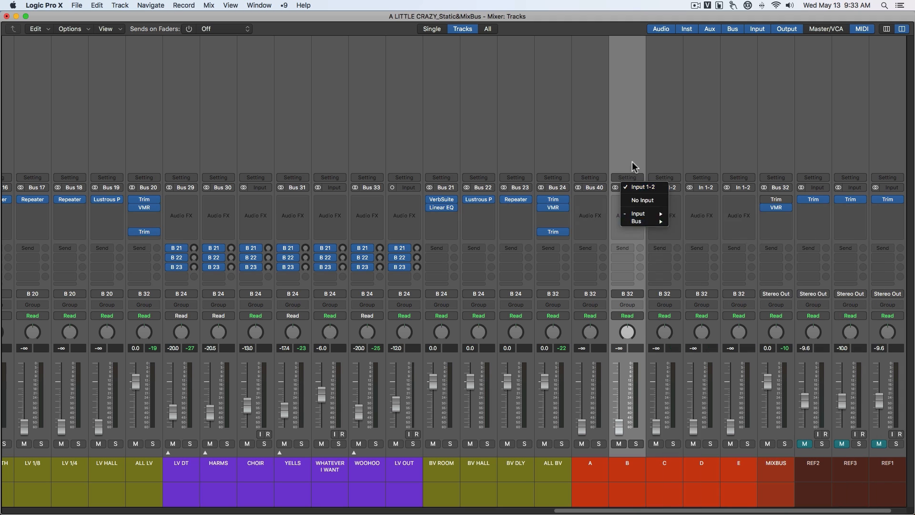
left_click(632, 162)
left_click_drag(632, 161, 739, 162)
left_click(631, 187)
mouse_move(637, 221)
mouse_move(686, 461)
left_click(643, 331)
left_click(630, 150)
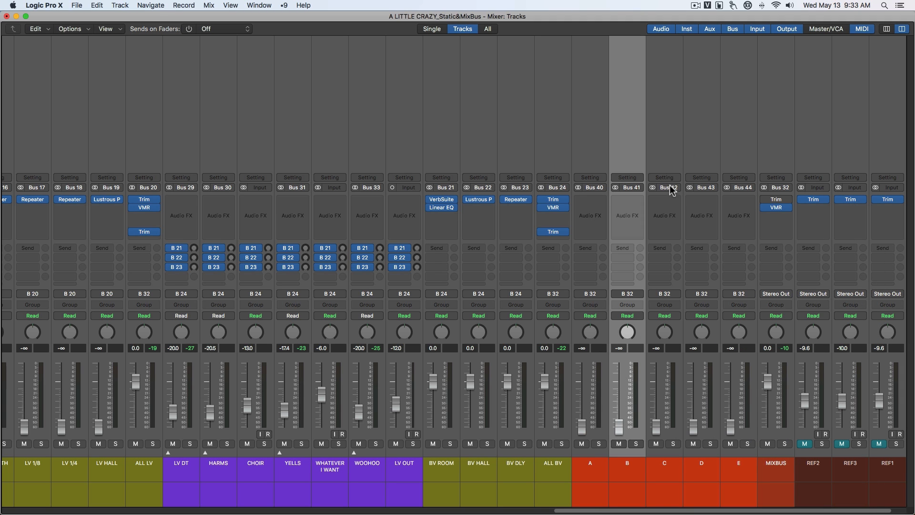
left_click(588, 161)
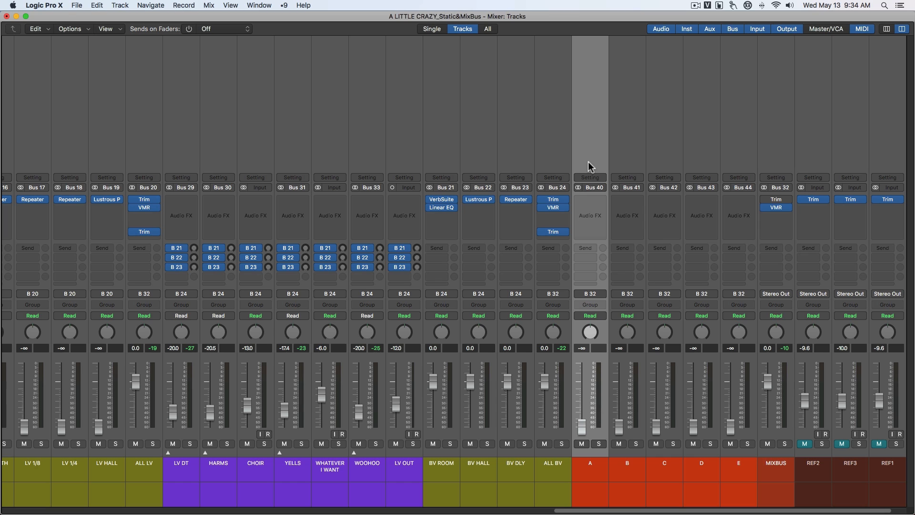
left_click(784, 147)
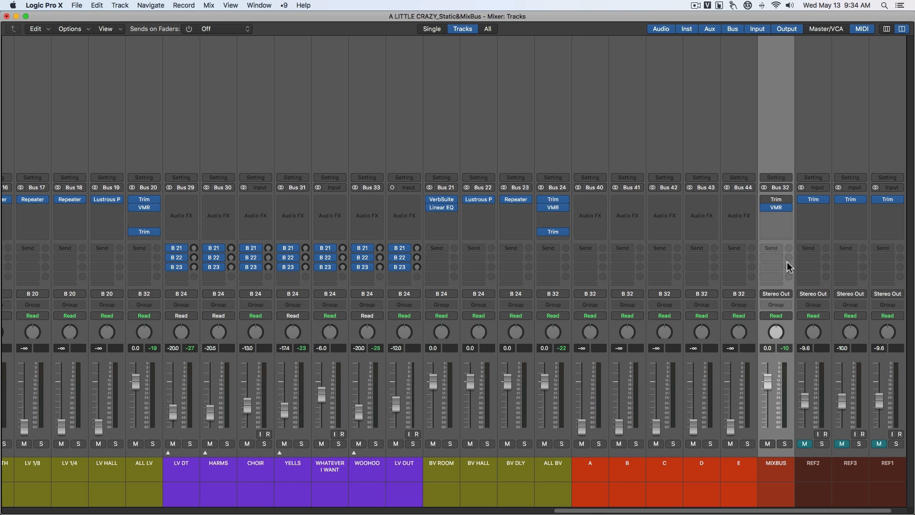
left_click(743, 146)
left_click(592, 147, "shift")
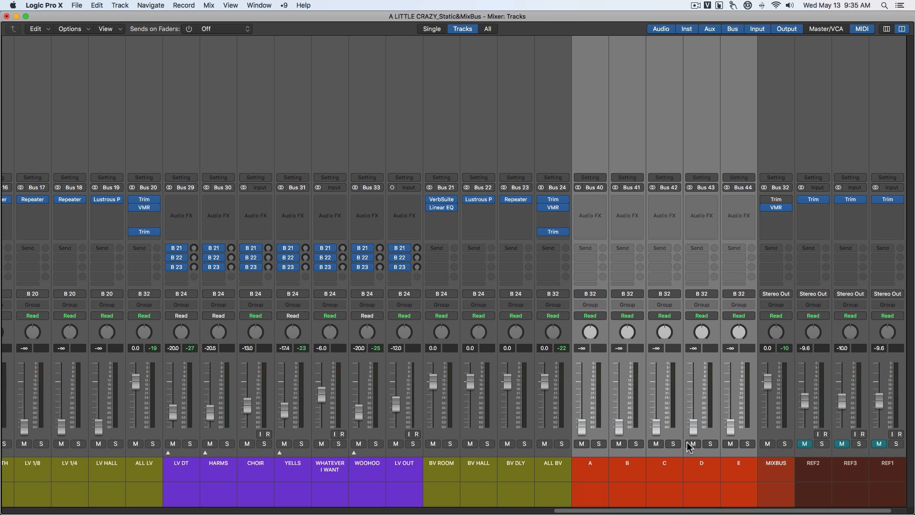
left_click(602, 480)
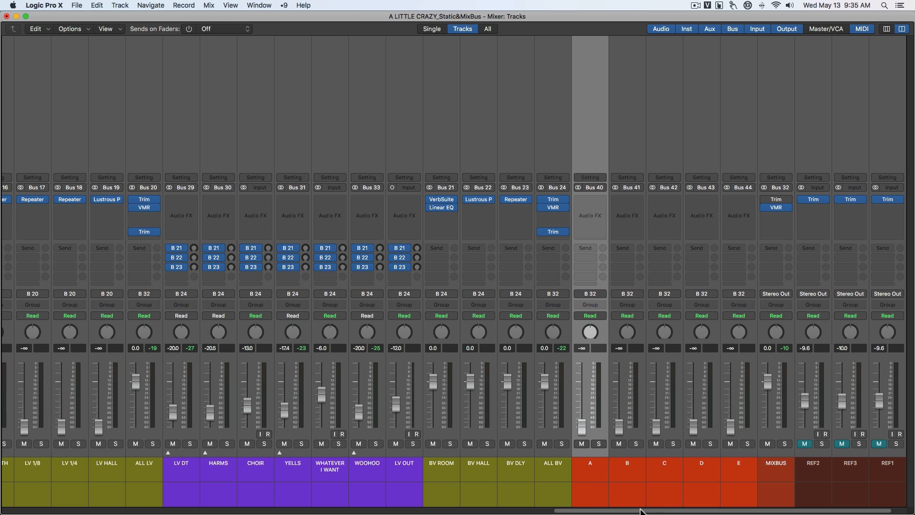
Route the output of the ALL DRUMS channel to Bus 40, which feeds aux channel A.
left_click_drag(643, 508, 170, 509)
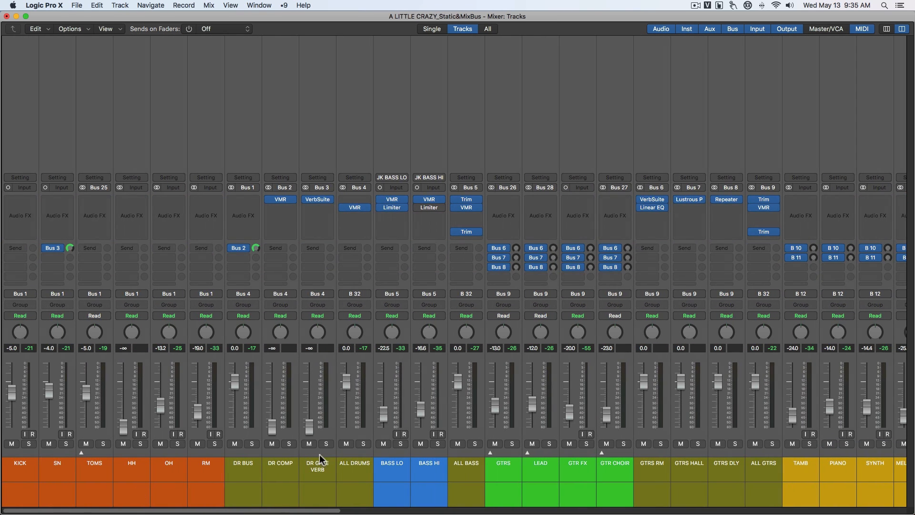
left_click(357, 474)
left_click(355, 294)
mouse_move(371, 327)
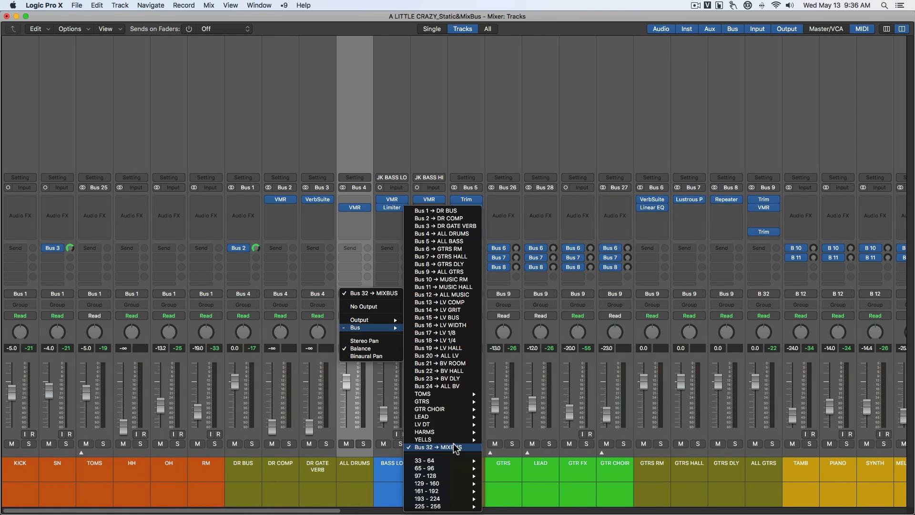
mouse_move(447, 460)
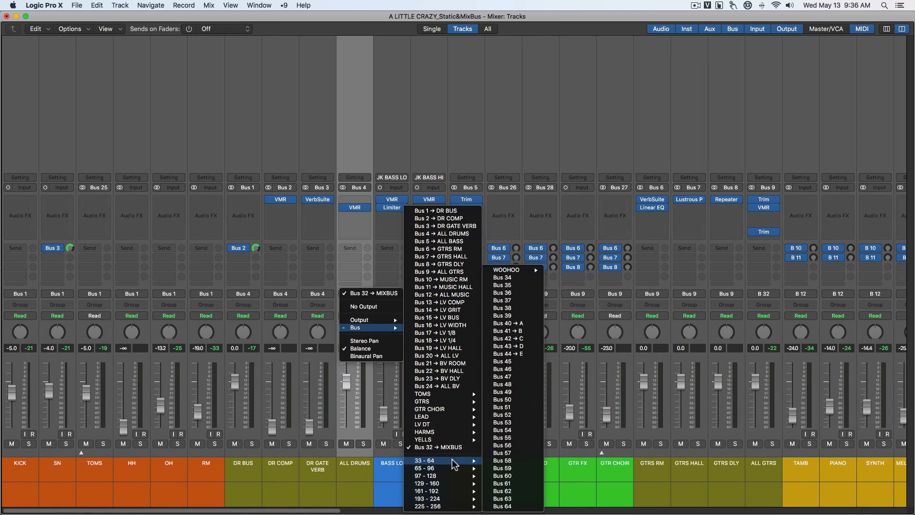
left_click(506, 323)
Route the output of the ALL BASS channel to Bus 40, which feeds aux channel A.
left_click_drag(318, 510, 355, 510)
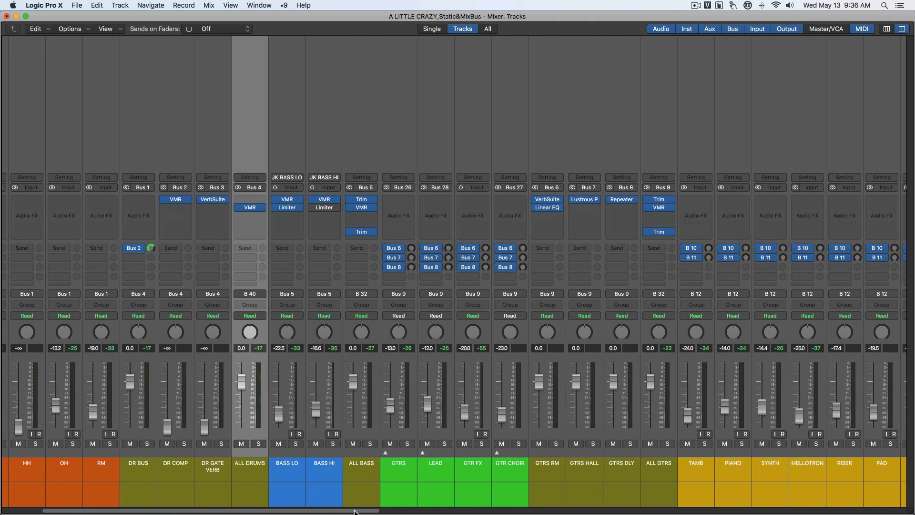
left_click(355, 479)
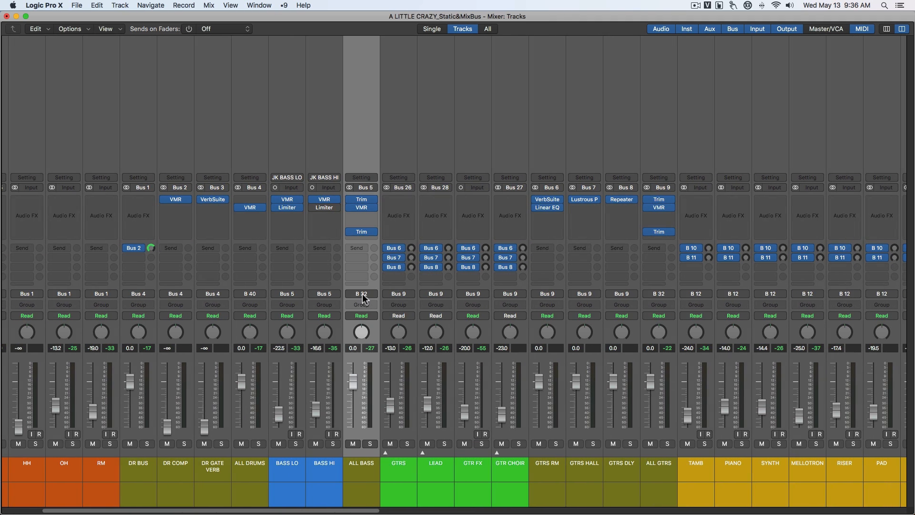
left_click(362, 293)
mouse_move(377, 328)
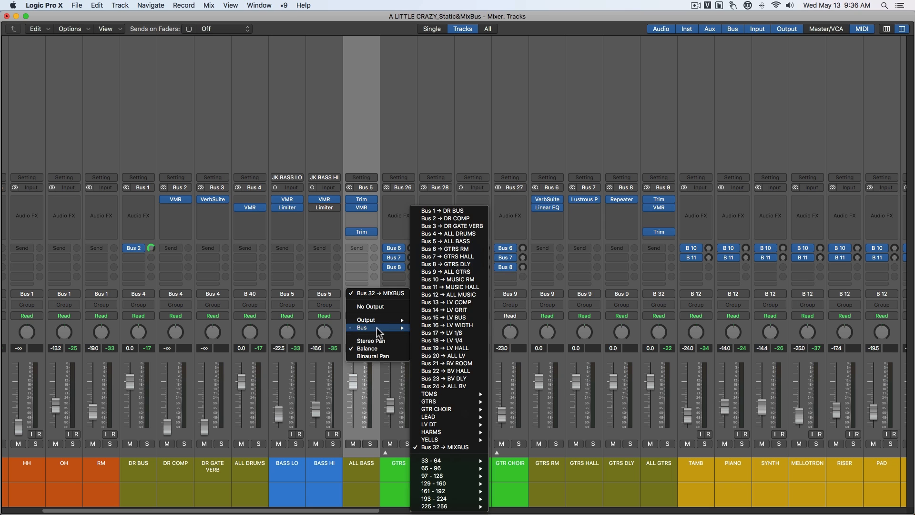
mouse_move(441, 461)
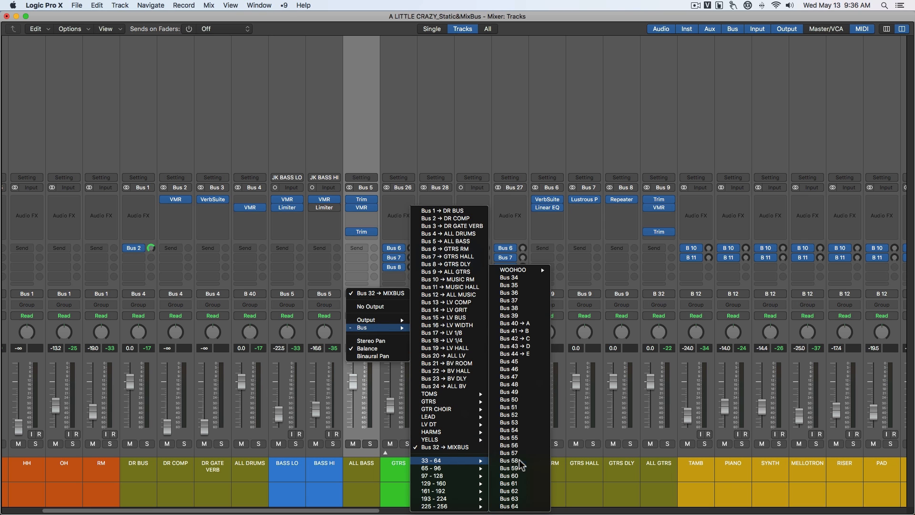
left_click(515, 323)
Rename aux channel A as DRUM & BASS.
left_click_drag(363, 511, 530, 510)
left_click(554, 468)
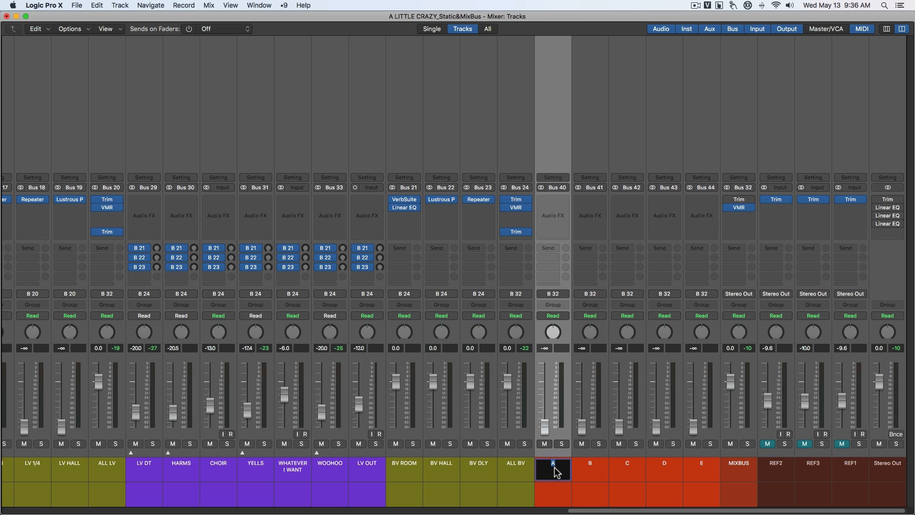
type("DRUM & BASS")
key("Return")
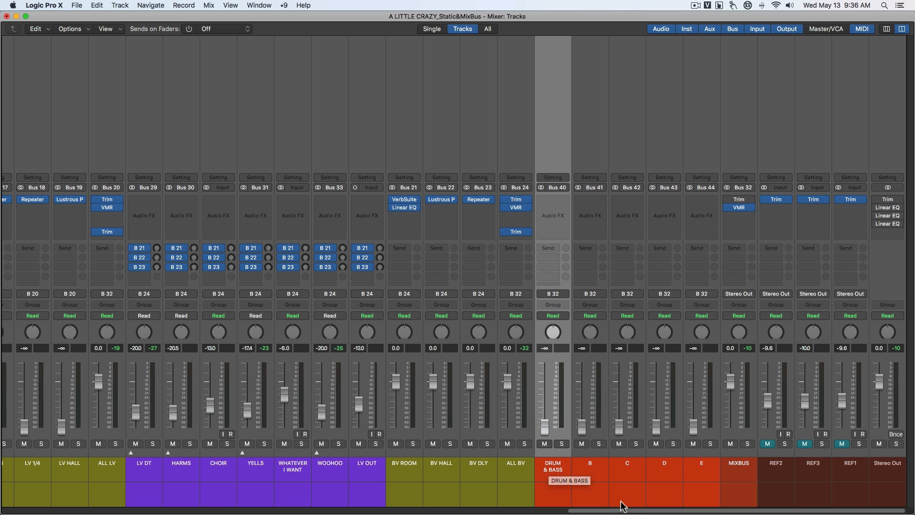
Route the output of the ALL GTRS channel to Bus 41, which feeds aux channel B.
left_click_drag(627, 510, 105, 493)
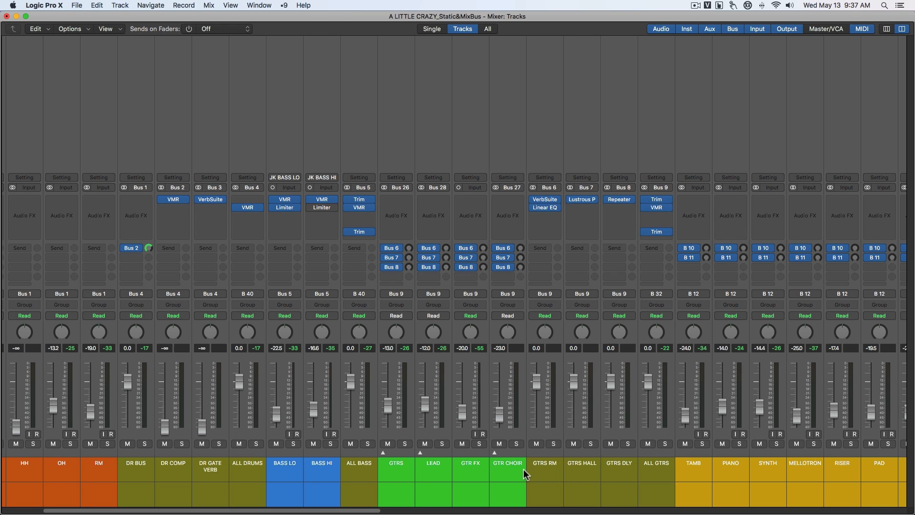
left_click(653, 473)
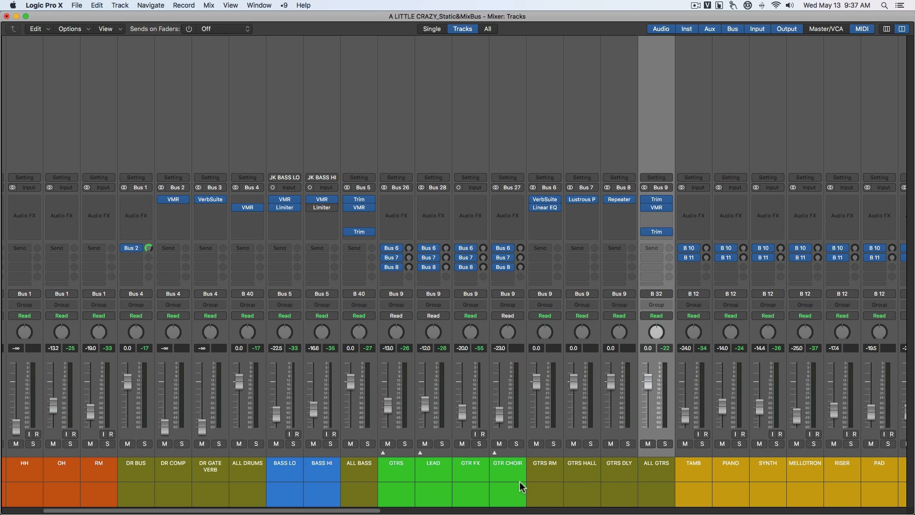
left_click(657, 294)
mouse_move(658, 327)
mouse_move(737, 462)
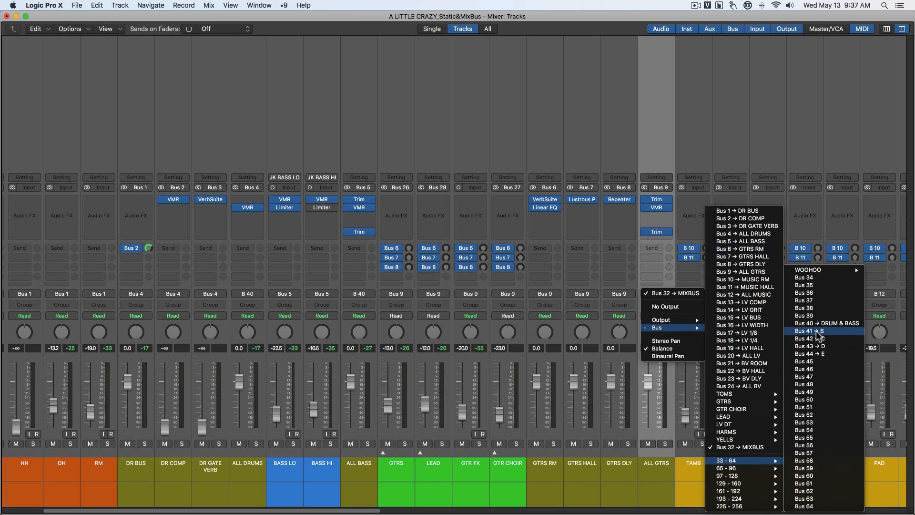
left_click(481, 494)
Rename aux channel B as GTRS.
left_click_drag(332, 512, 893, 509)
double_click(594, 475)
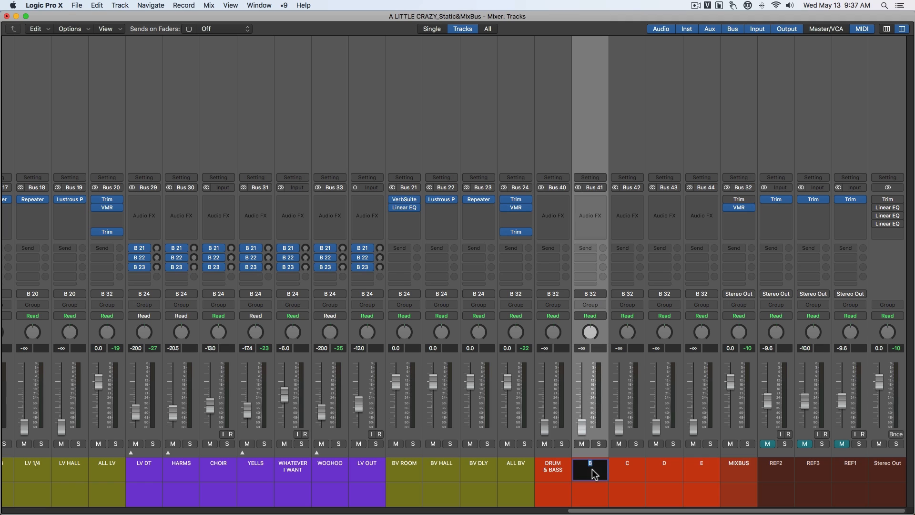
type("GTRS")
key("Return")
Route the output of the ALL MUSIC channel to Bus 42, which feeds aux channel C.
left_click(624, 473)
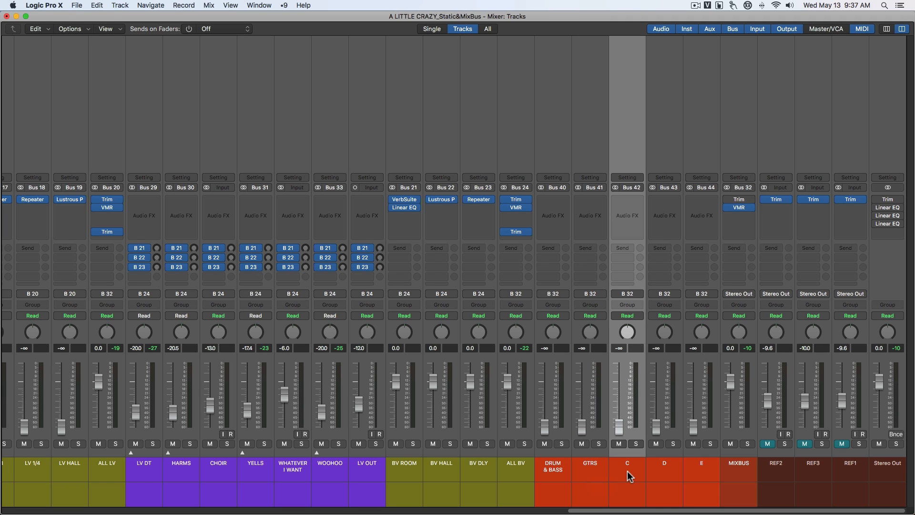
left_click_drag(657, 510, 281, 509)
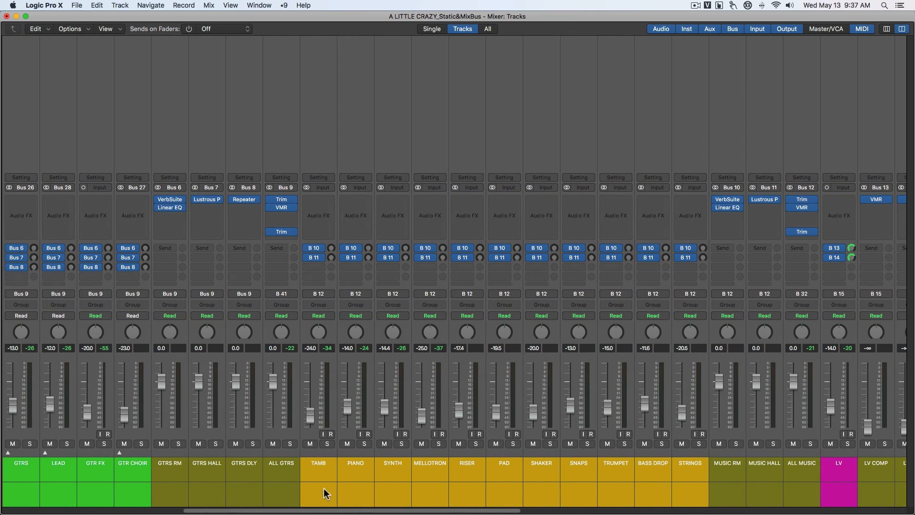
left_click_drag(337, 510, 402, 512)
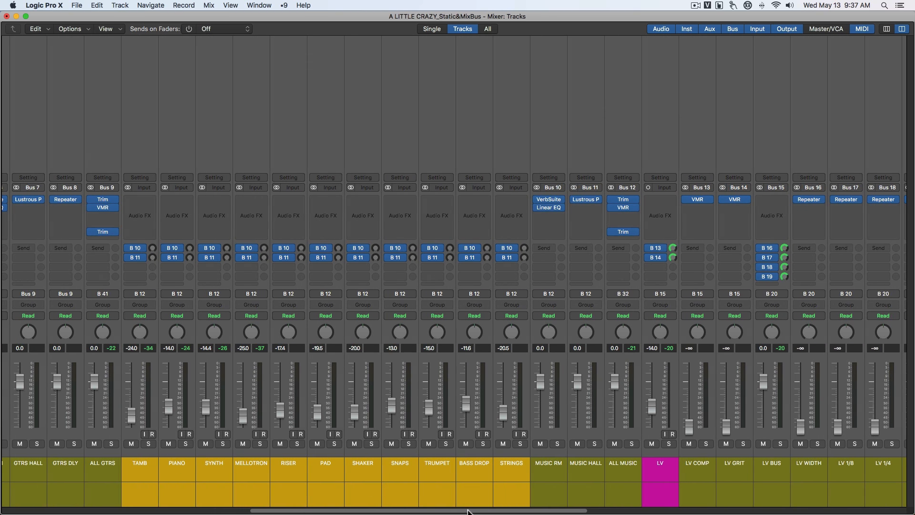
left_click_drag(470, 508, 507, 510)
left_click(524, 293)
mouse_move(531, 322)
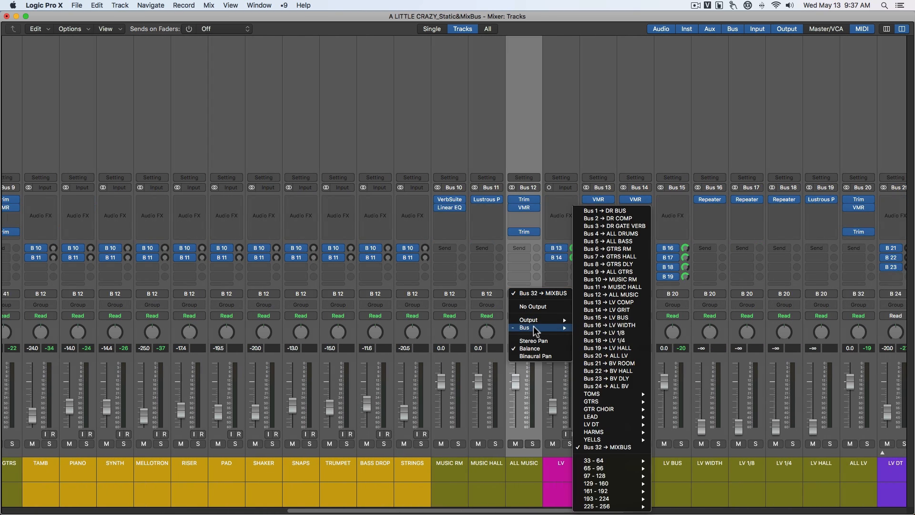
left_click(622, 427)
Route the output of the ALL BV channel to Bus 42 and rename aux channel C as MUSIC & BV.
left_click_drag(550, 511, 736, 512)
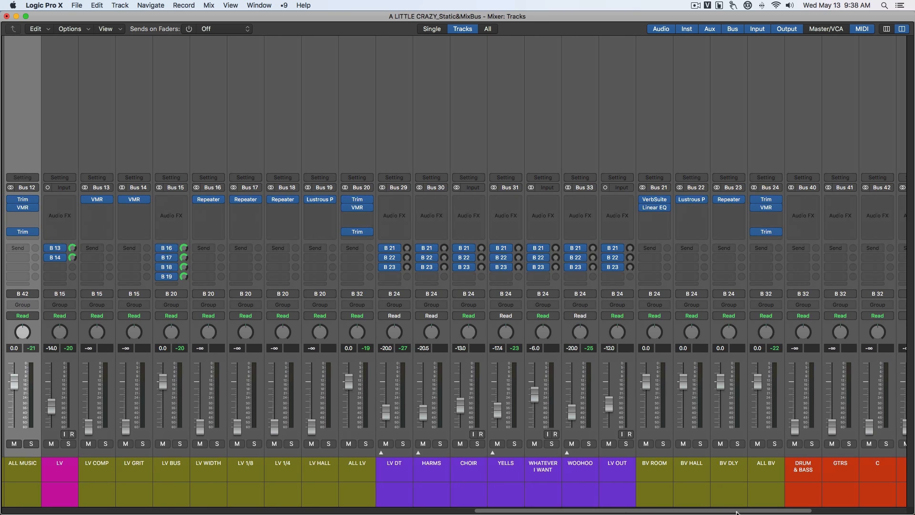
left_click(760, 434)
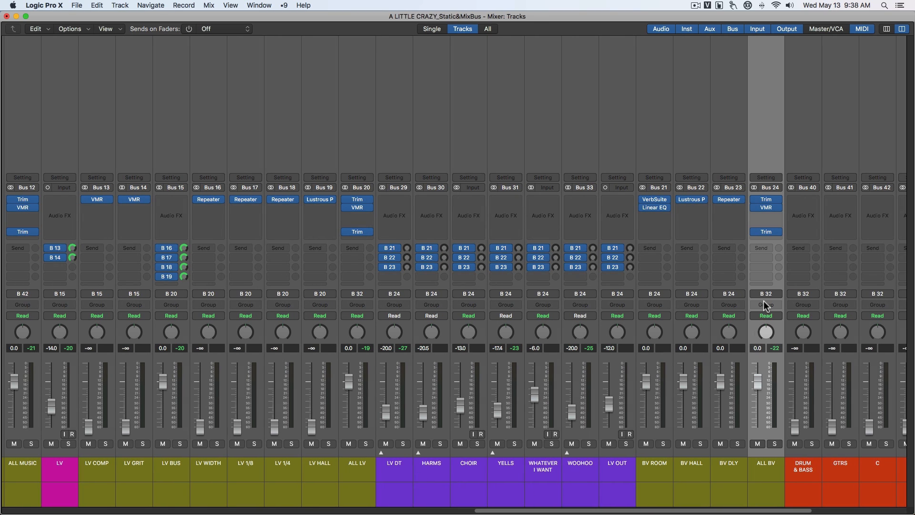
left_click(766, 294)
left_click(744, 340)
left_click_drag(558, 511, 650, 511)
left_click(666, 477)
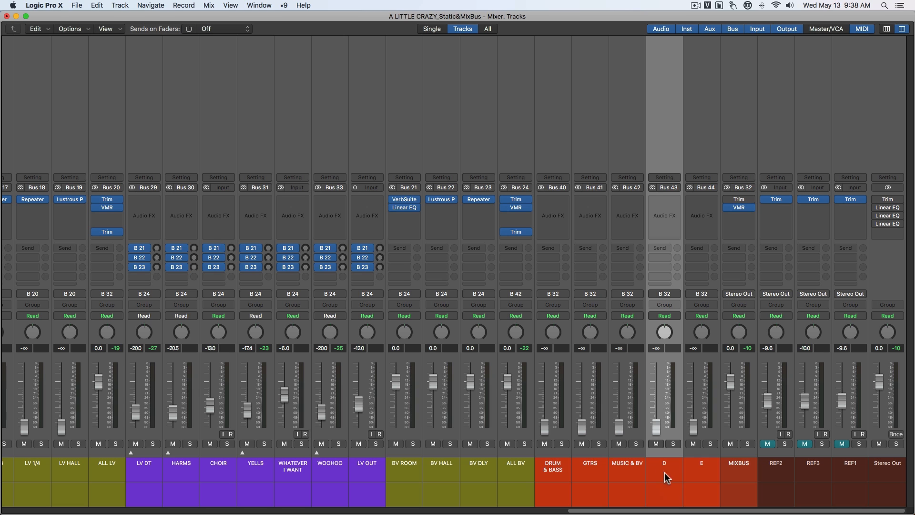
Route the output of the ALL LV channel to Bus 43 and rename aux channel D as LV.
scroll(693, 504, "left", 10)
left_click(640, 294)
mouse_move(658, 328)
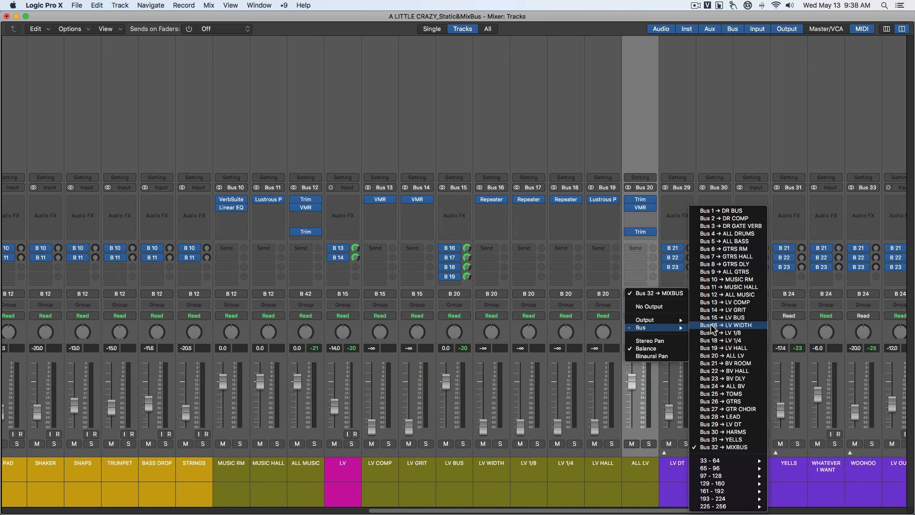
mouse_move(716, 462)
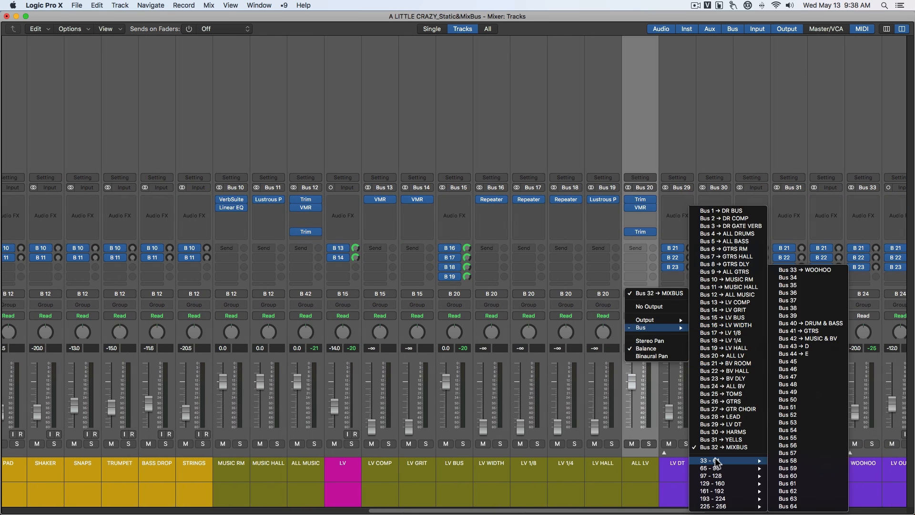
left_click(801, 346)
left_click(700, 473)
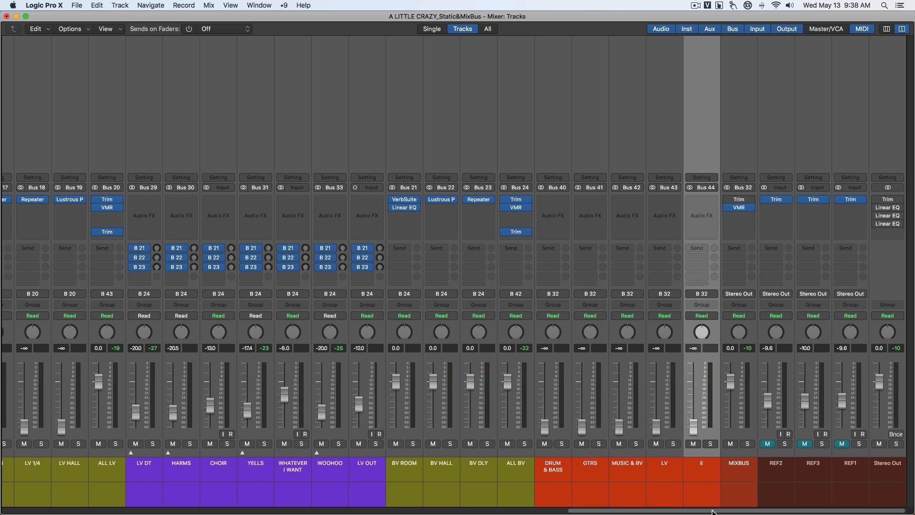
Route the effects return channels, including BV ROOM, BV HALL and BV DLY, to Bus 44, which feeds aux channel E.
left_click_drag(712, 511, 664, 511)
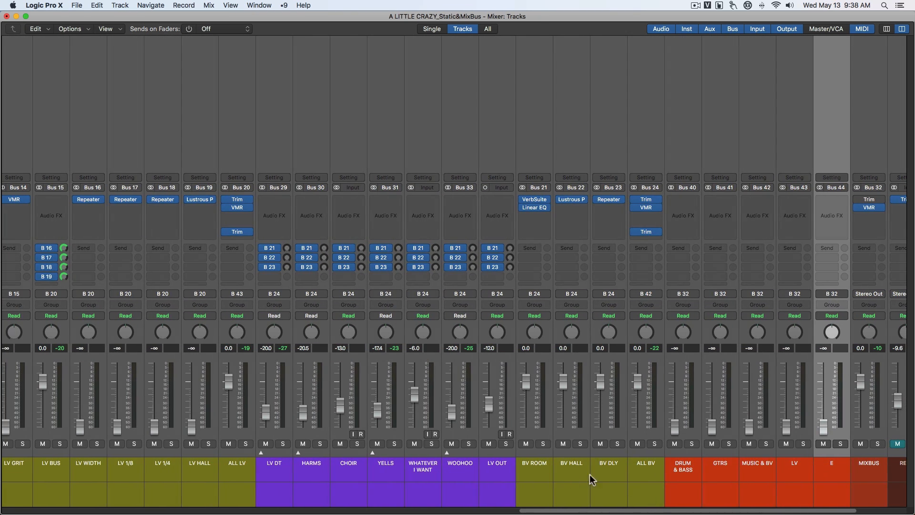
left_click(540, 469)
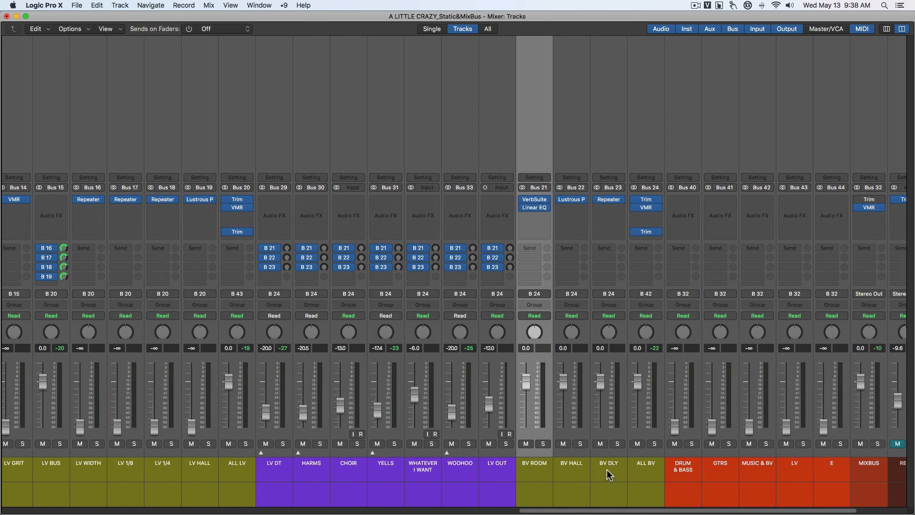
left_click(607, 469, "shift")
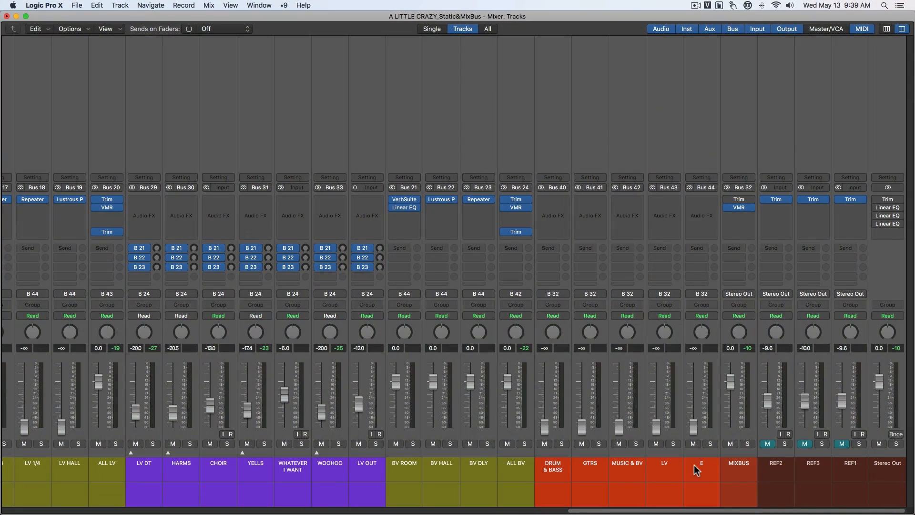
Rename aux channel E as WET FX.
double_click(696, 470)
type("WET FX")
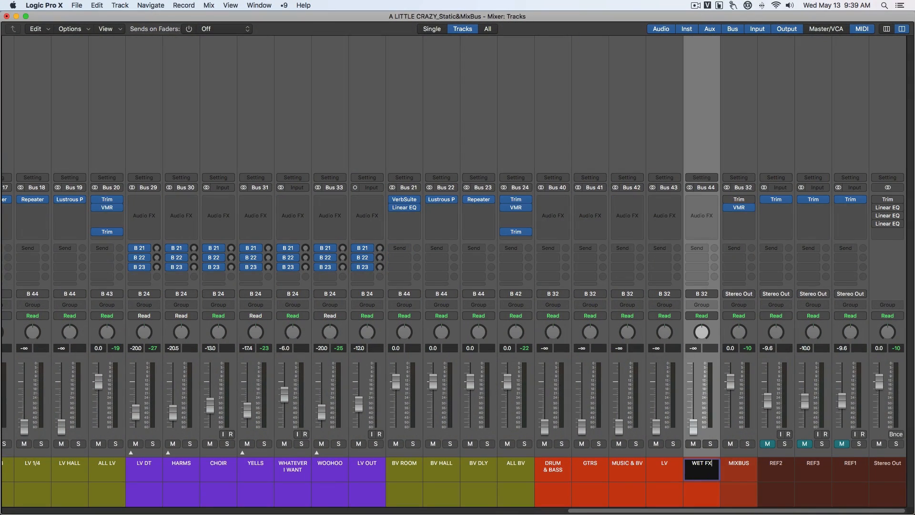
key("Return")
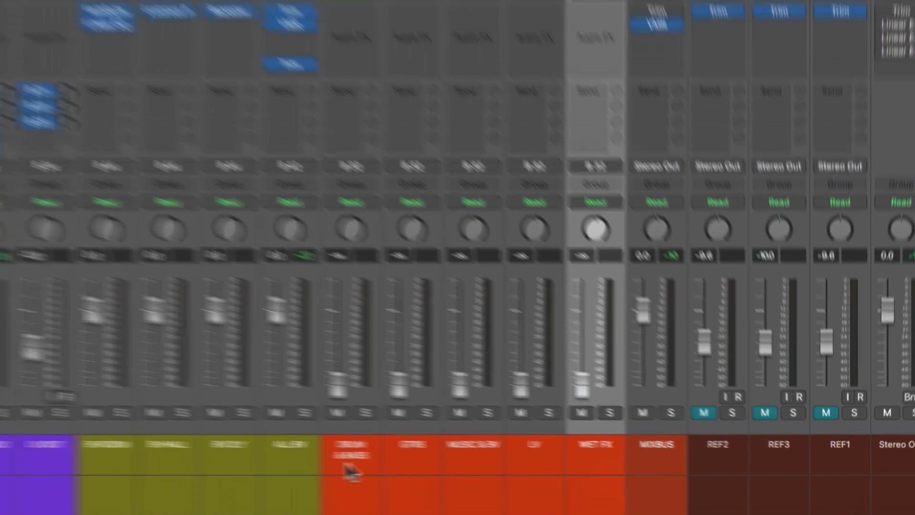
Review the five mix buses one by one: DRUM & BASS, GTRS, MUSIC & BV, LV and WET FX.
left_click(550, 474)
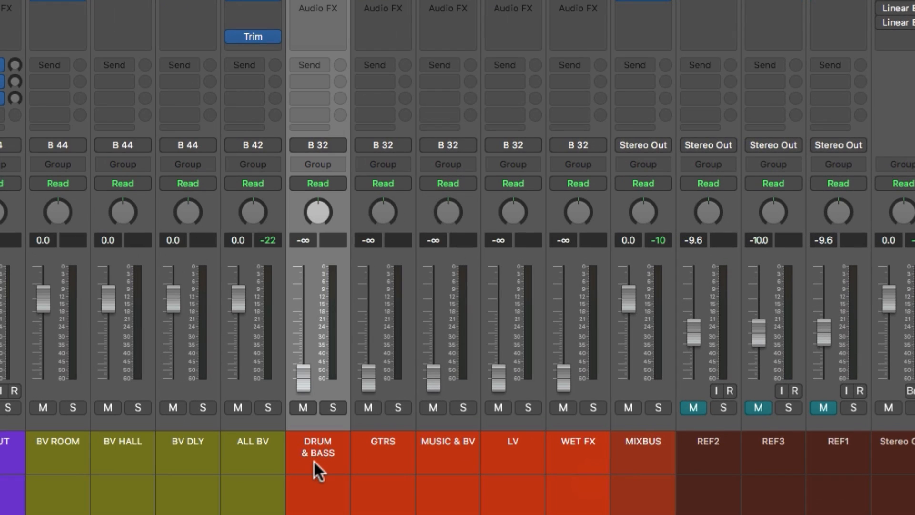
left_click(387, 462)
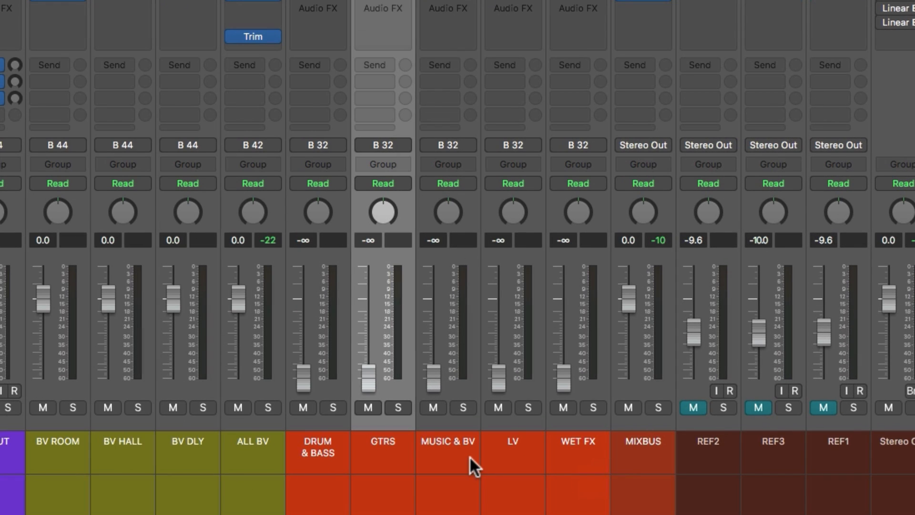
left_click(457, 461)
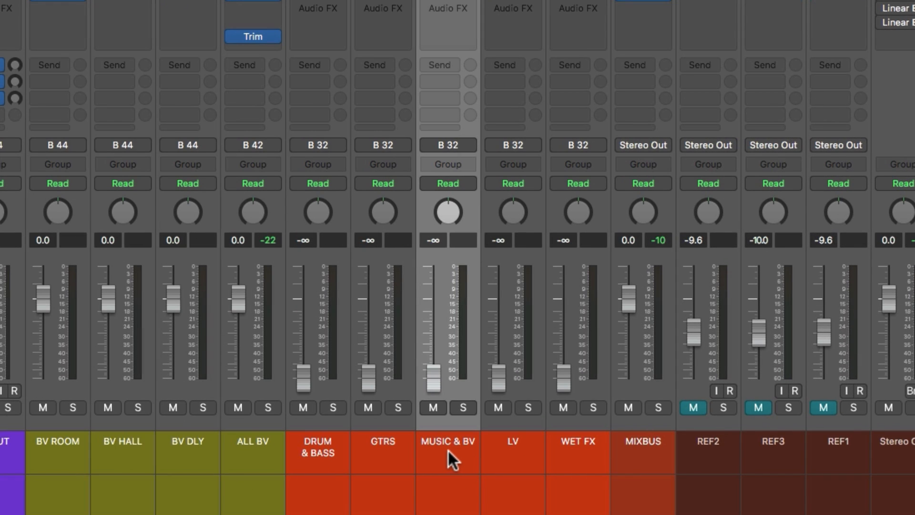
left_click(510, 450)
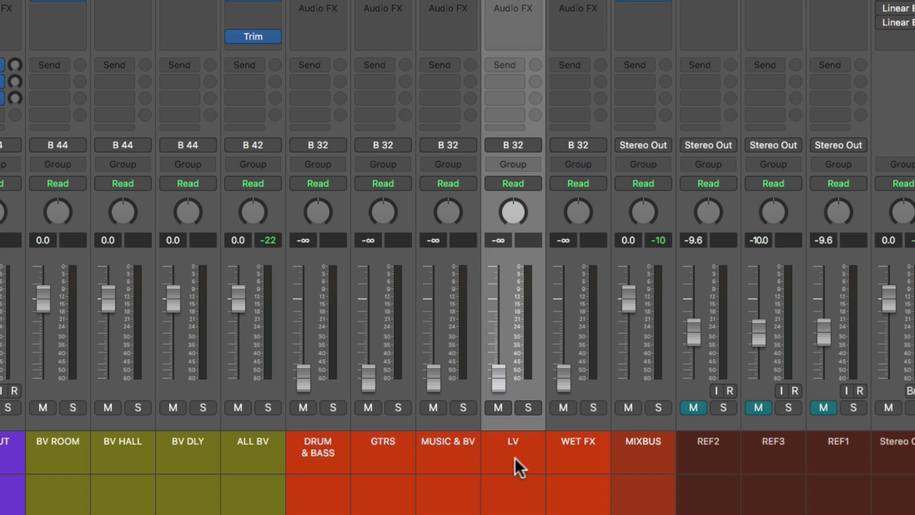
left_click(586, 460)
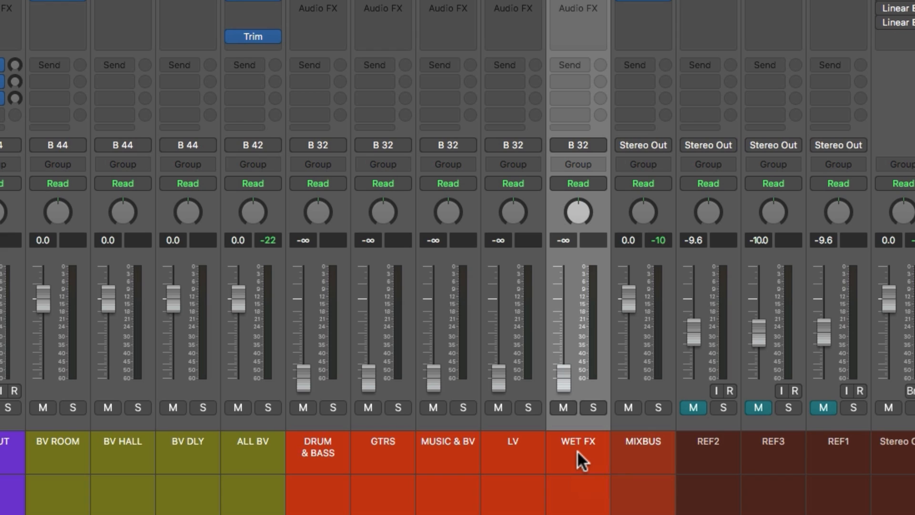
Reset the DRUM & BASS channel's fader to 0.0 dB and play the song through it.
left_click(320, 453)
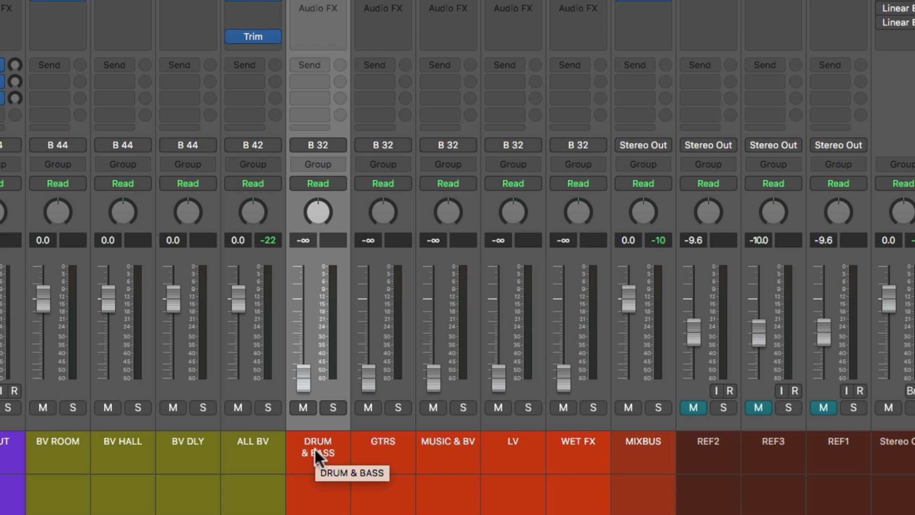
left_click(301, 375, "alt")
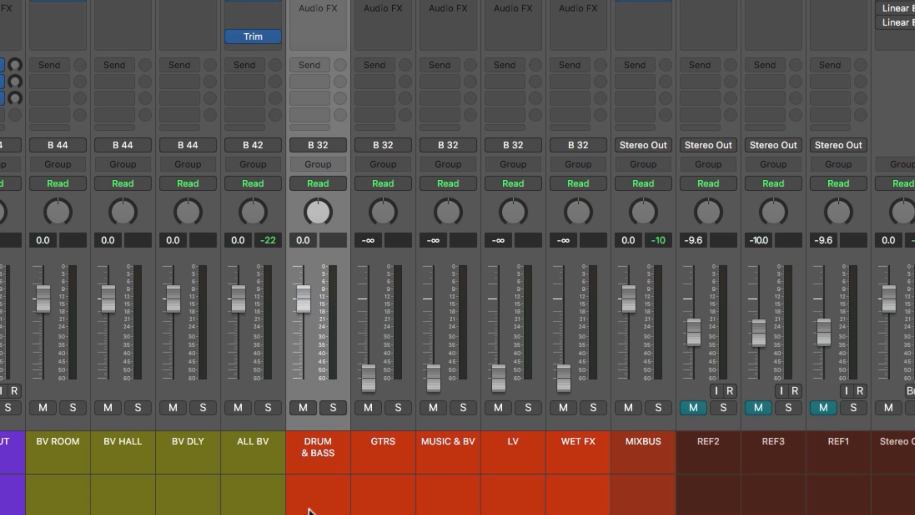
key("space")
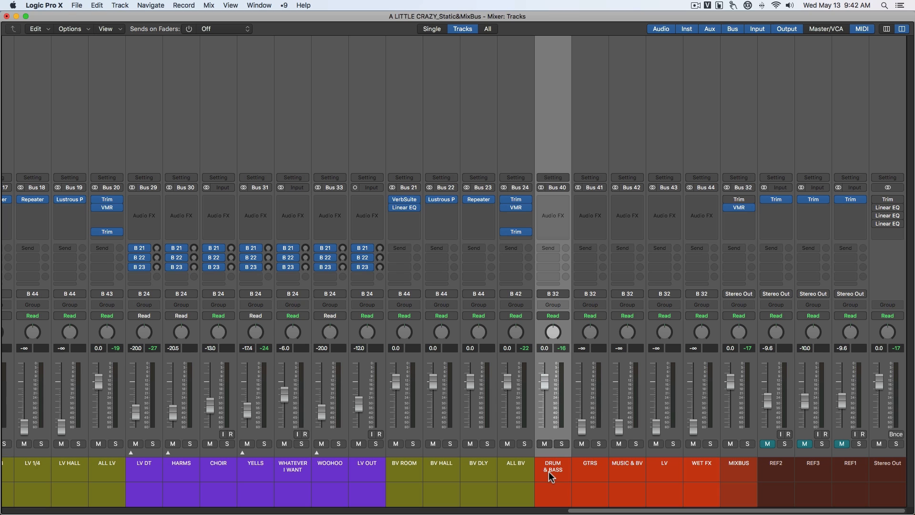
Insert a stereo VMR on the DRUM & BASS channel and load the FG-116 FET compressor in its first slot.
left_click(556, 200)
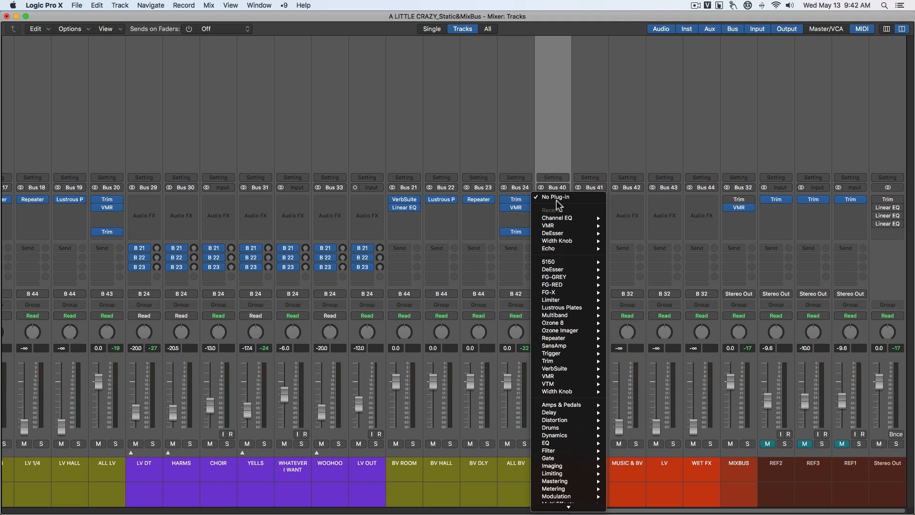
mouse_move(567, 303)
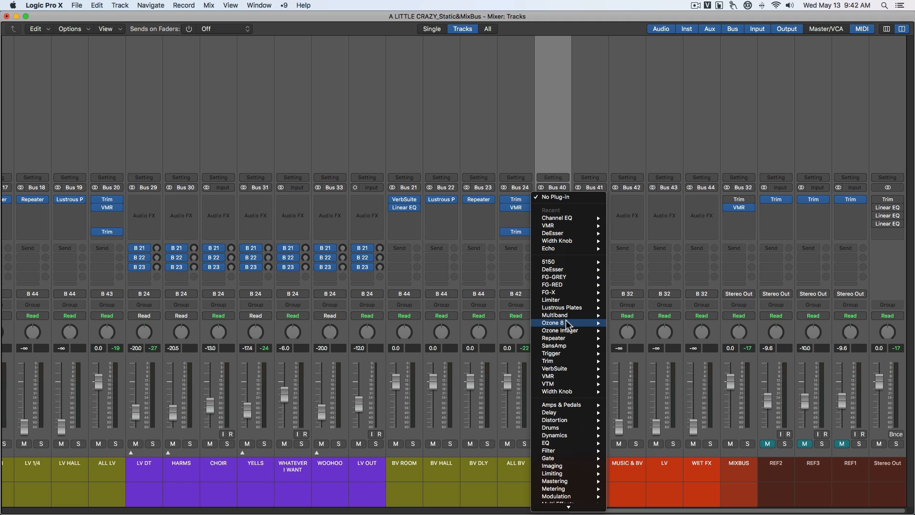
mouse_move(567, 377)
left_click(627, 376)
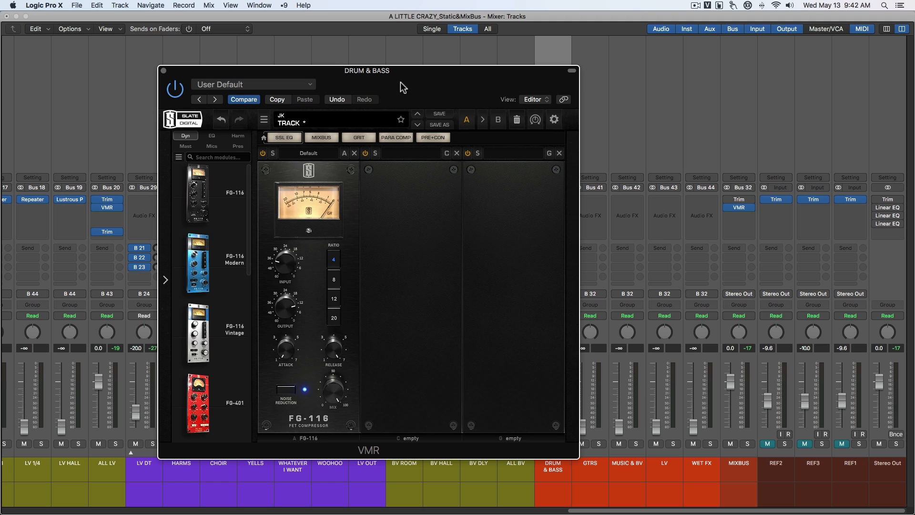
left_click_drag(400, 82, 347, 77)
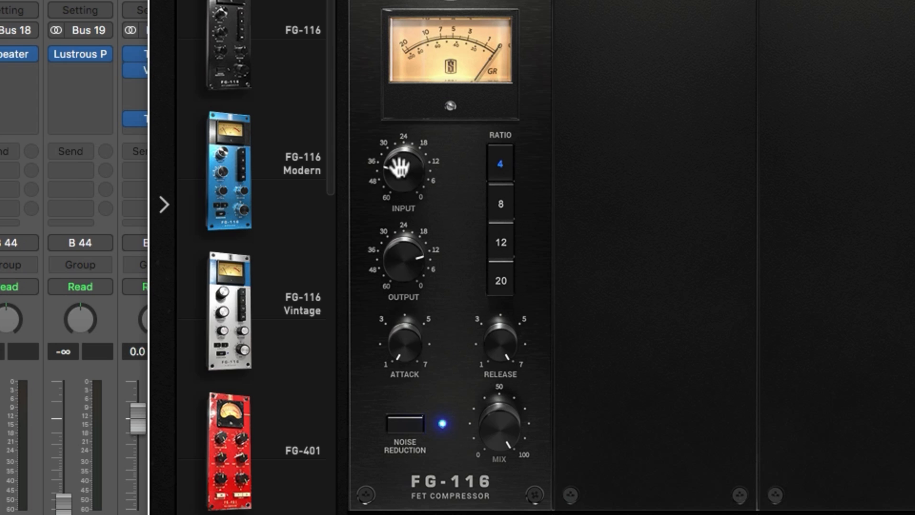
Raise the FG-116's input to about -22.6 dB, lower its output to compensate, and close the plug-in.
left_click_drag(401, 165, 406, 136)
left_click_drag(405, 250, 407, 310)
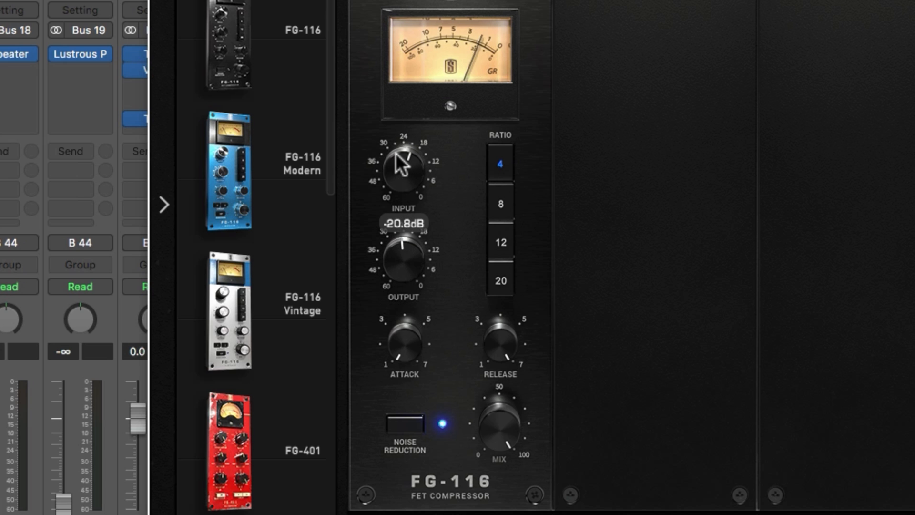
left_click_drag(393, 171, 393, 158)
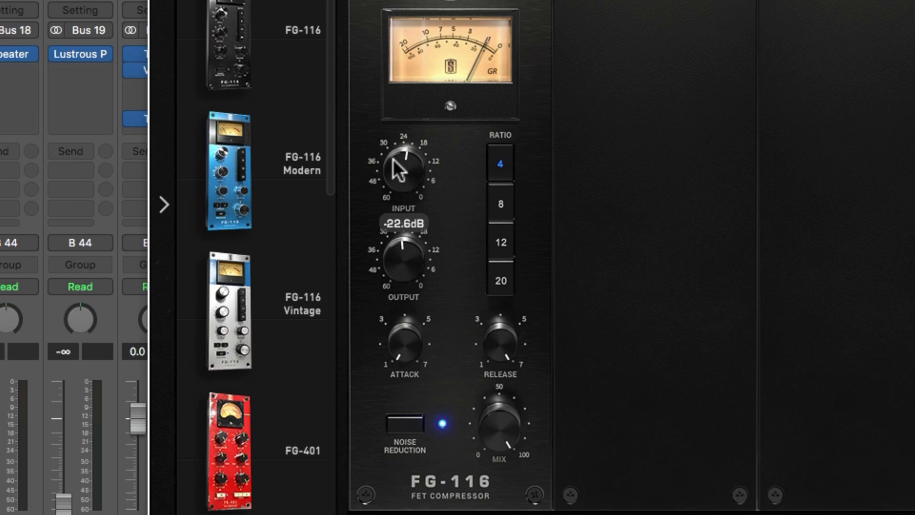
mouse_move(393, 253)
left_mouse_down()
mouse_move(402, 260)
mouse_move(401, 251)
left_mouse_up()
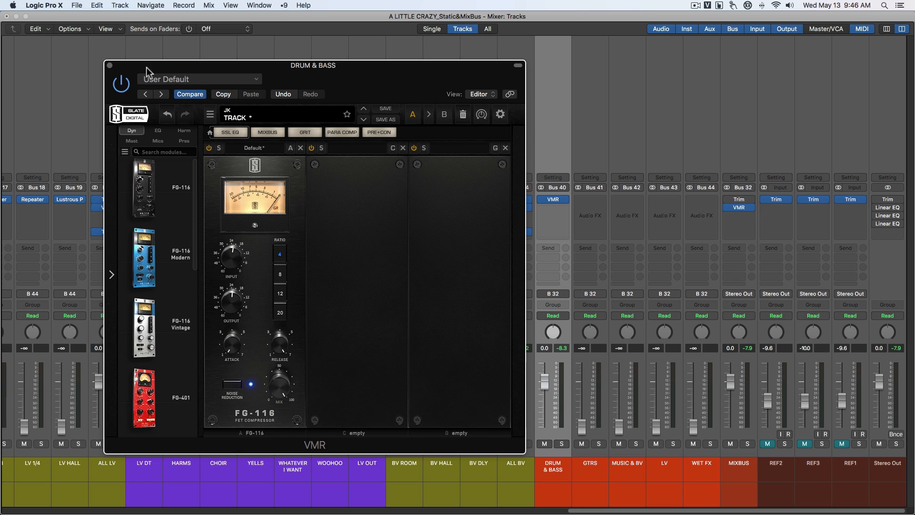
left_click(109, 65)
Insert a stereo VMR on the GTRS channel and load the FG-Stress dynamics module in its first slot.
left_click(582, 199)
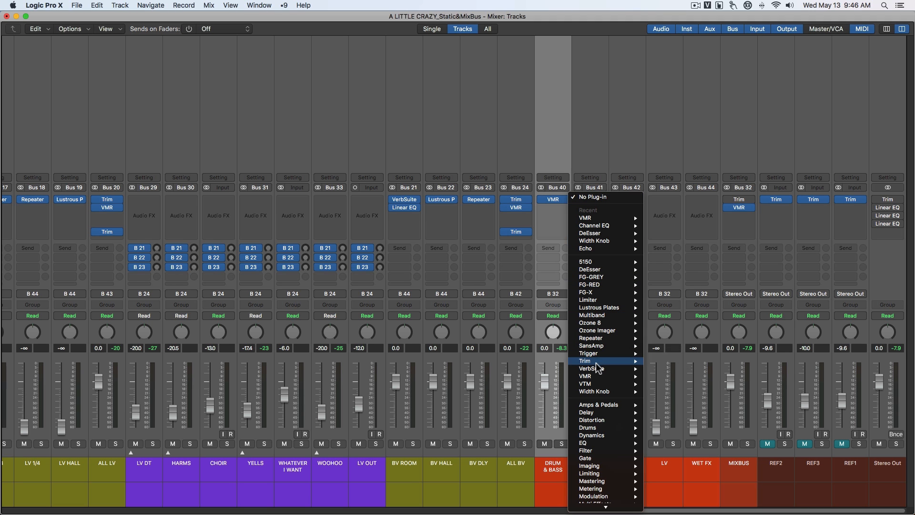
mouse_move(594, 379)
left_click(651, 376)
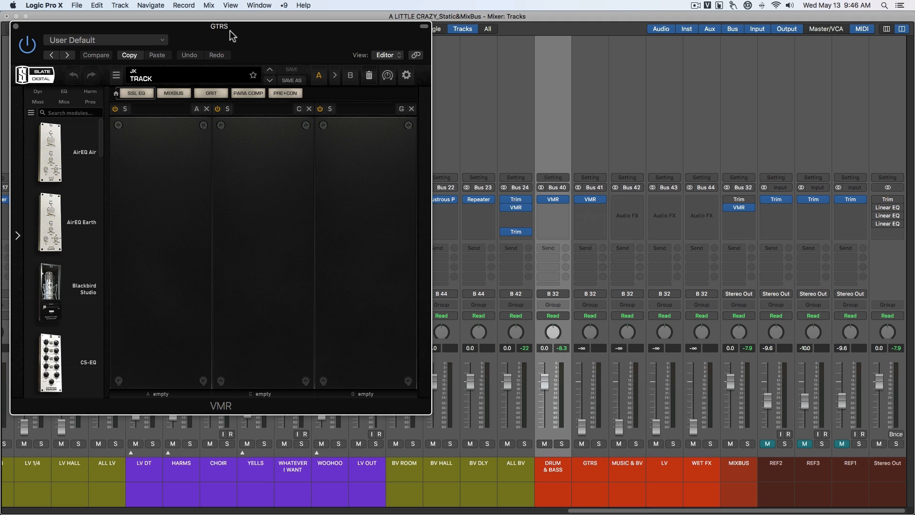
left_click_drag(230, 31, 303, 93)
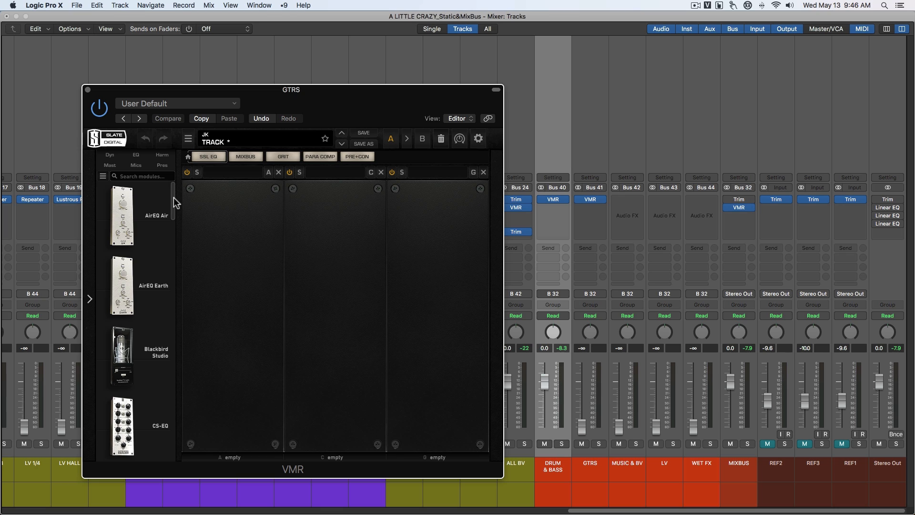
scroll(173, 200, "down", 1)
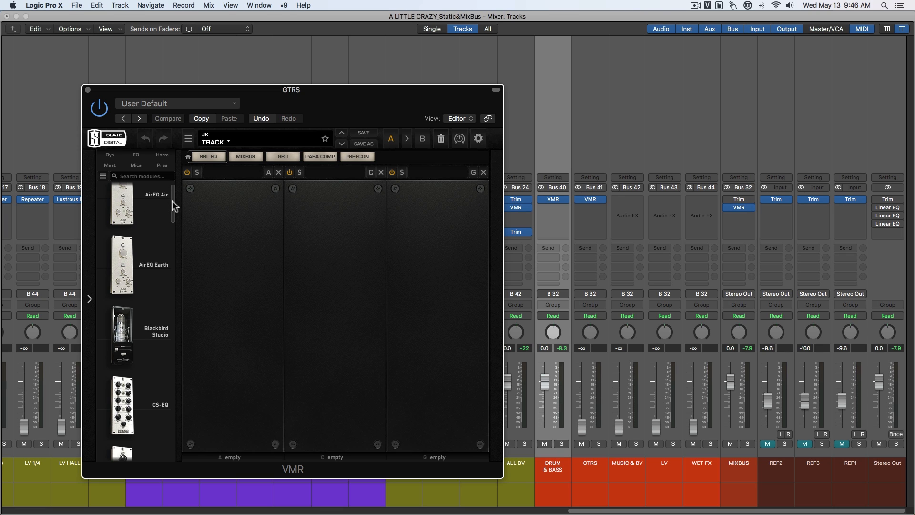
left_click_drag(172, 201, 174, 307)
left_click_drag(122, 320, 226, 315)
left_click_drag(313, 95, 331, 73)
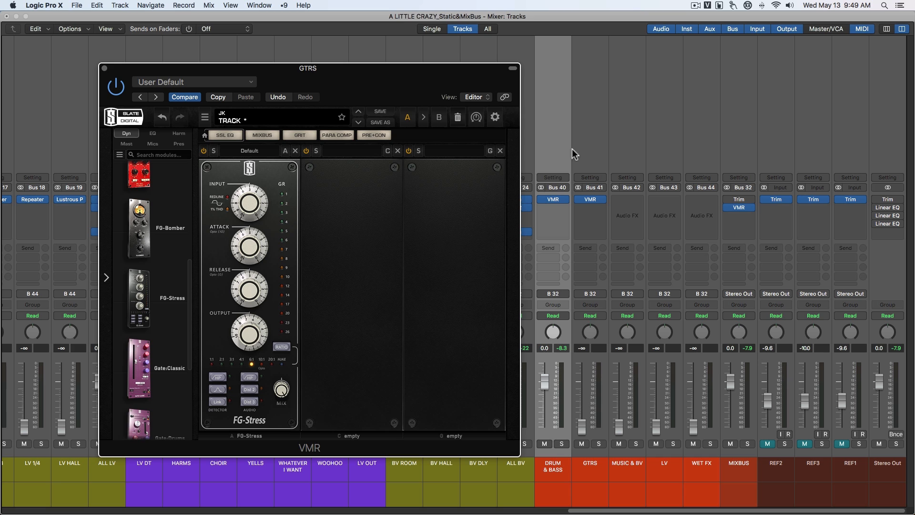
Select the GTRS channel, lower the FG-Stress input to about 3.6 and toggle the module's bypass to compare levels.
left_click(594, 155)
left_click_drag(354, 67, 380, 66)
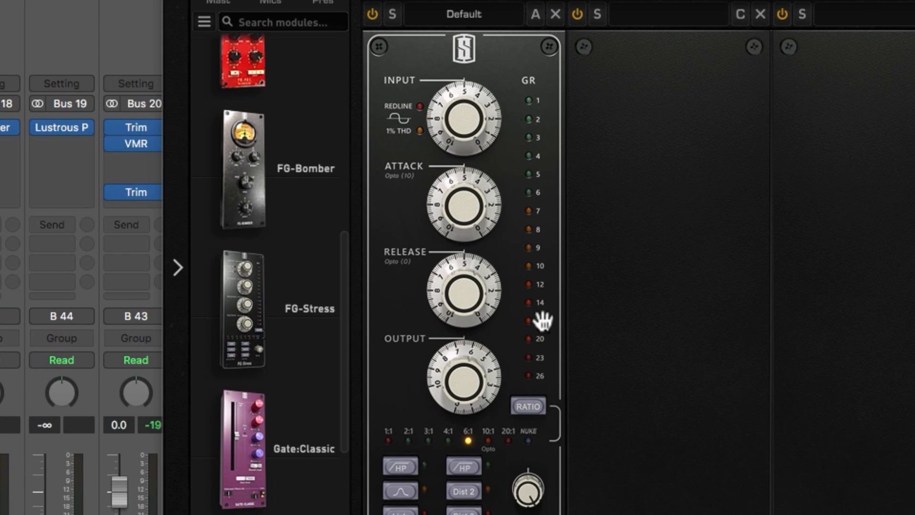
left_click(372, 14)
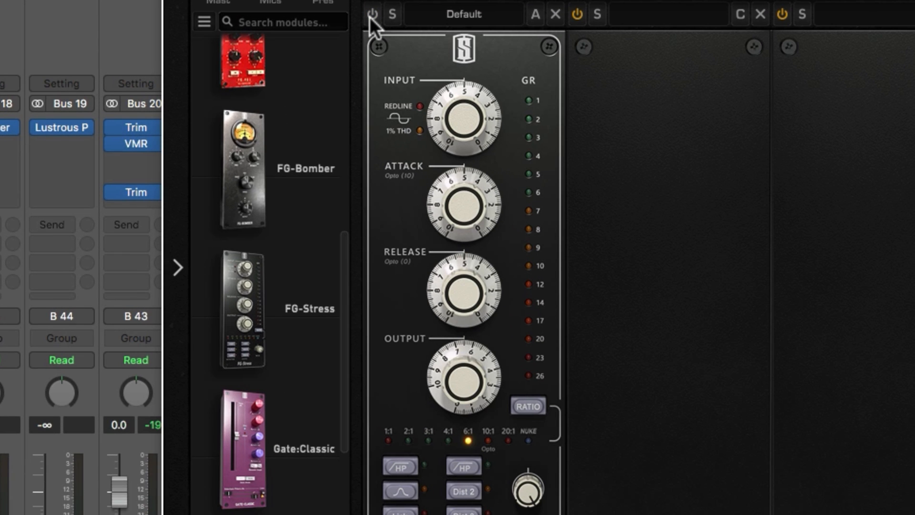
left_click_drag(474, 139, 439, 98)
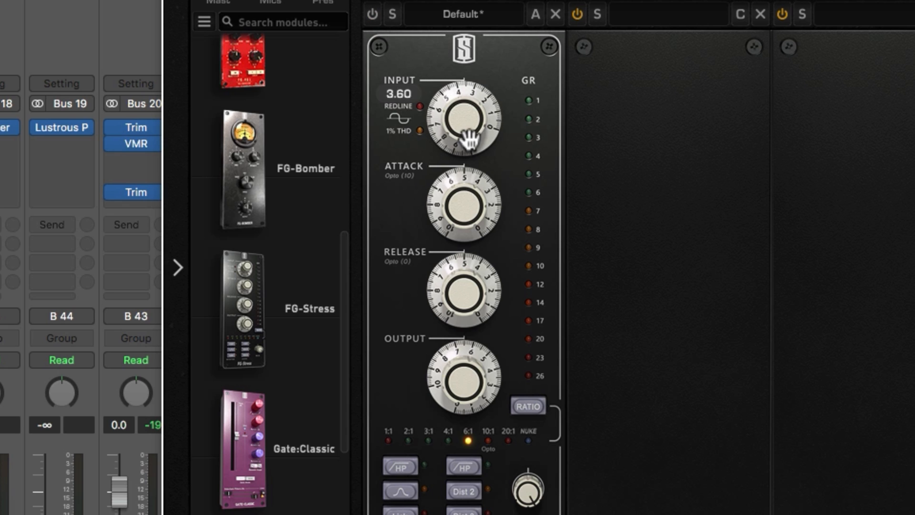
left_click_drag(469, 140, 469, 146)
left_click(373, 13)
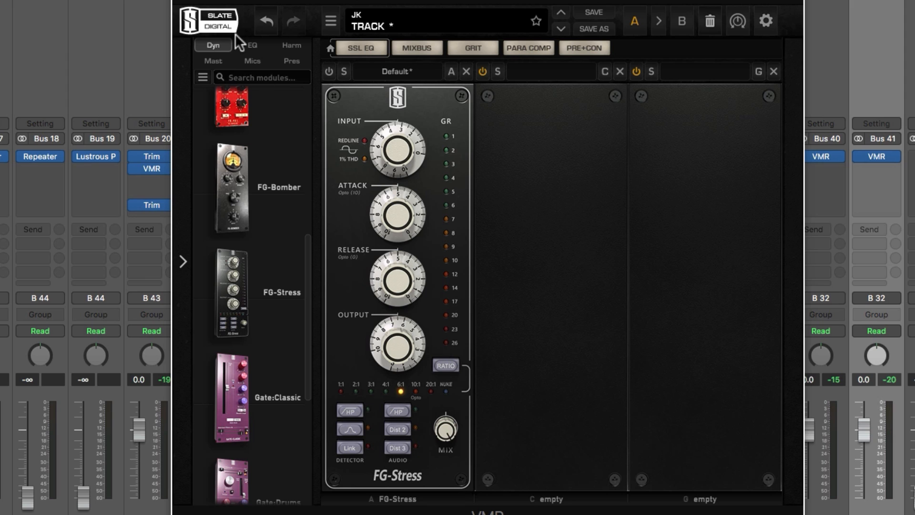
Add mastering Trimmer modules around the FG-Stress, set to about +9 dB before it and about -9 dB after it.
left_click(215, 59)
left_click_drag(292, 238, 376, 256)
mouse_move(392, 280)
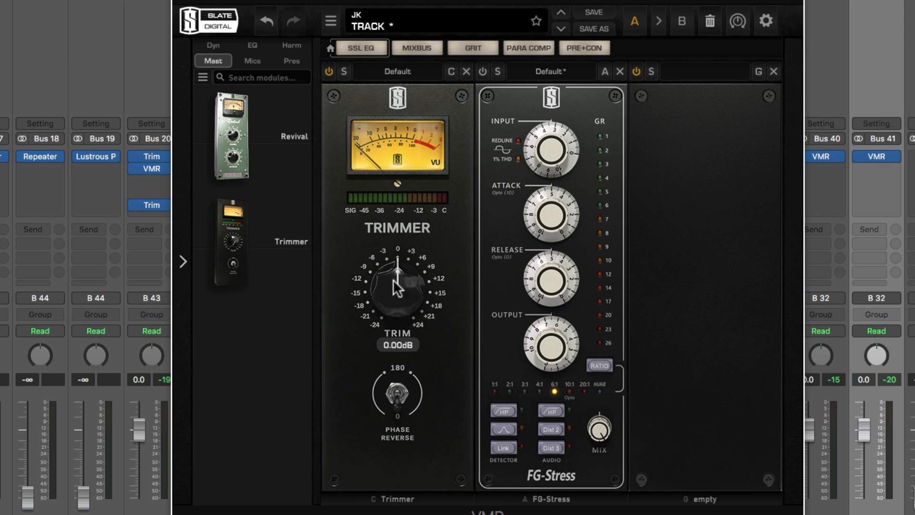
left_click_drag(393, 282, 392, 253)
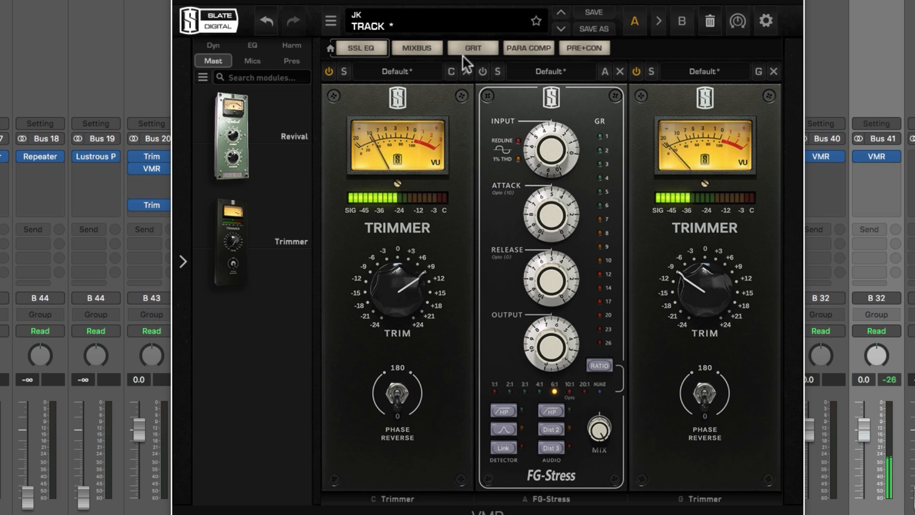
Re-enable the FG-Stress, raise its input, set its output to 5.40 and compare the guitars with the module bypassed.
left_click(482, 71)
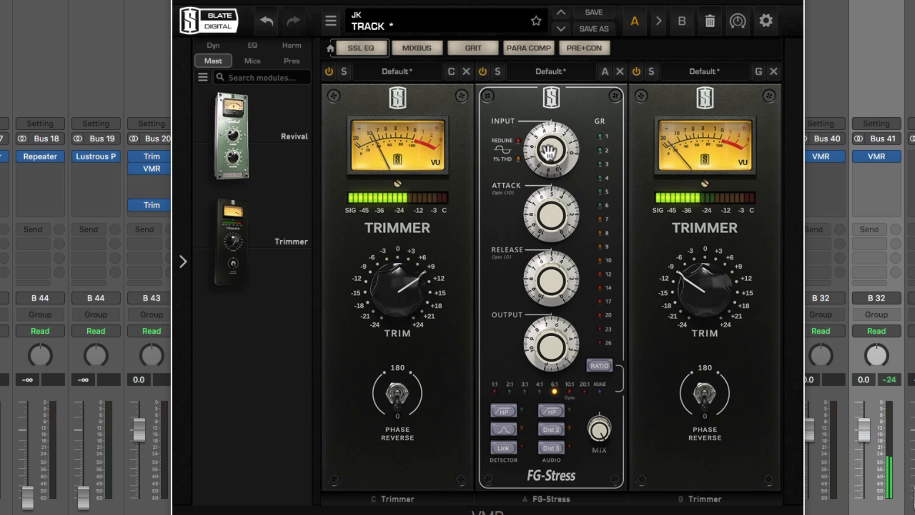
left_click_drag(548, 147, 560, 124)
left_click_drag(546, 340, 546, 346)
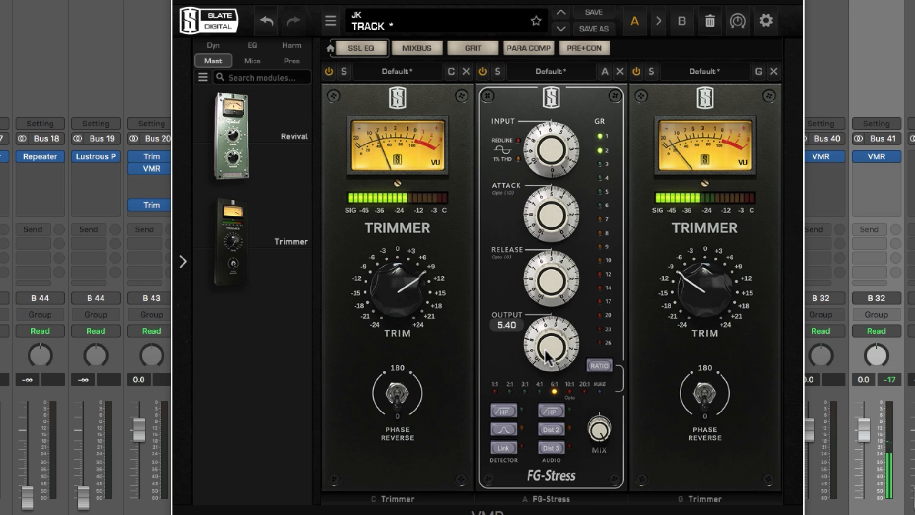
left_click(483, 71)
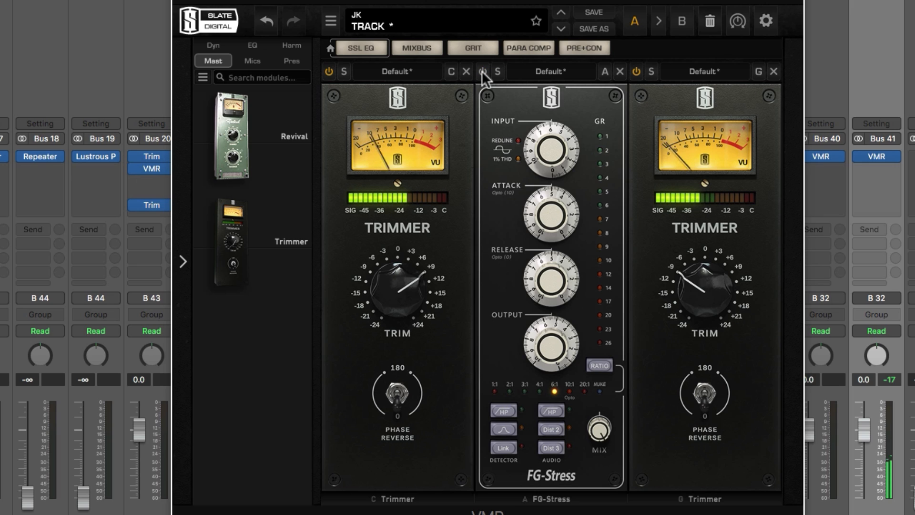
left_click(482, 71)
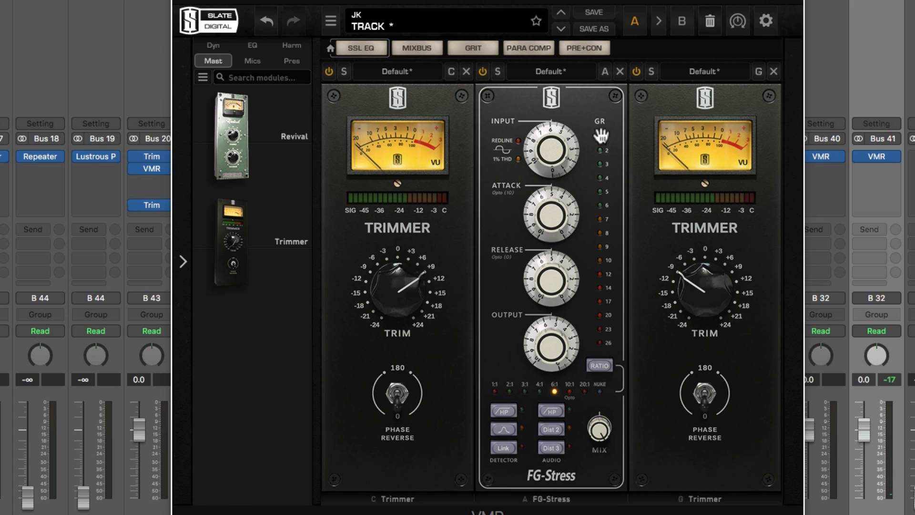
Enable Dist 2 on the FG-Stress, comparing the guitars with and without it, and close the plug-in.
left_click(553, 429)
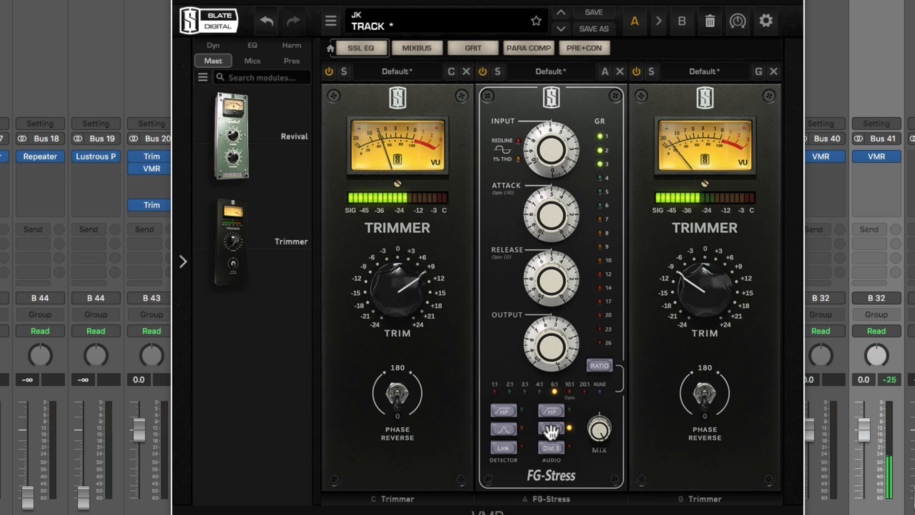
left_click(550, 430)
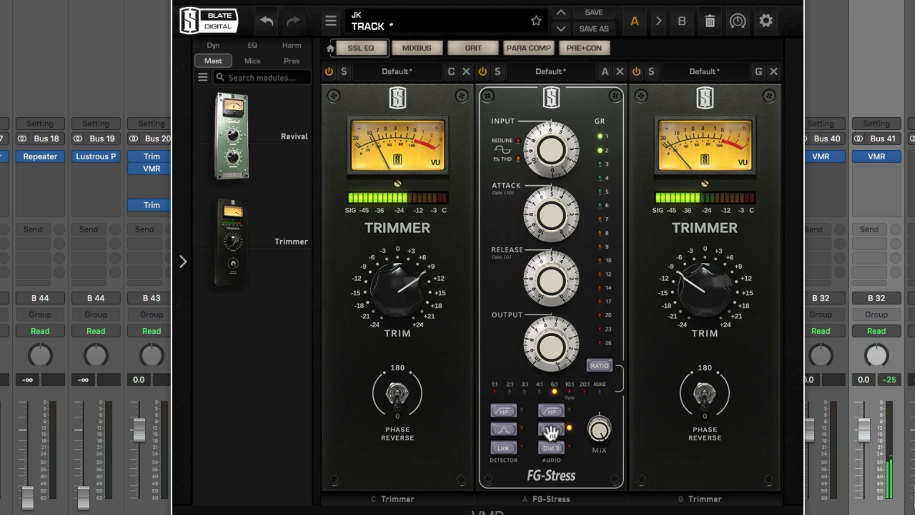
left_click(550, 430)
left_click(550, 430)
left_click(550, 430)
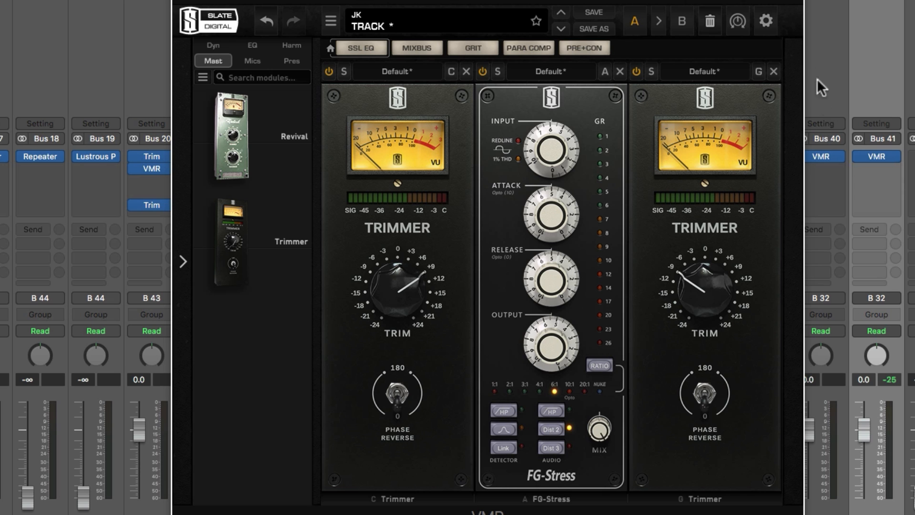
left_click(819, 63)
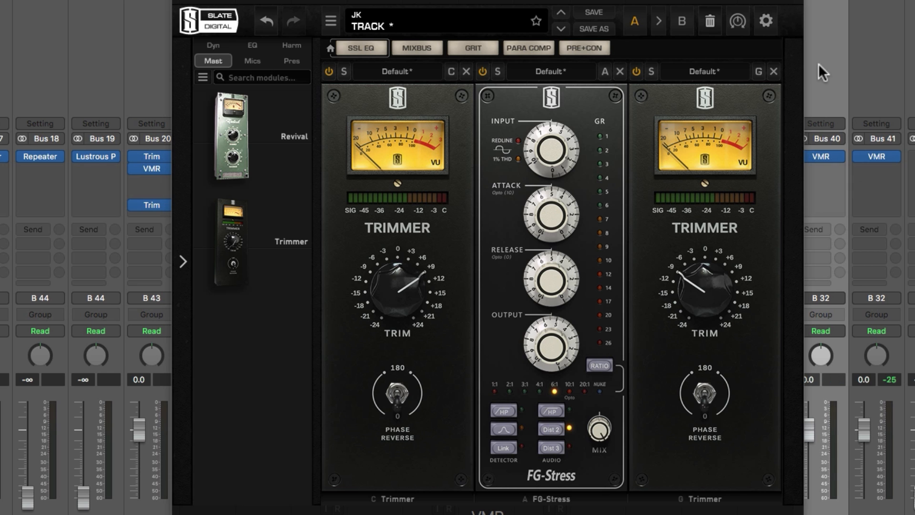
key("super+w")
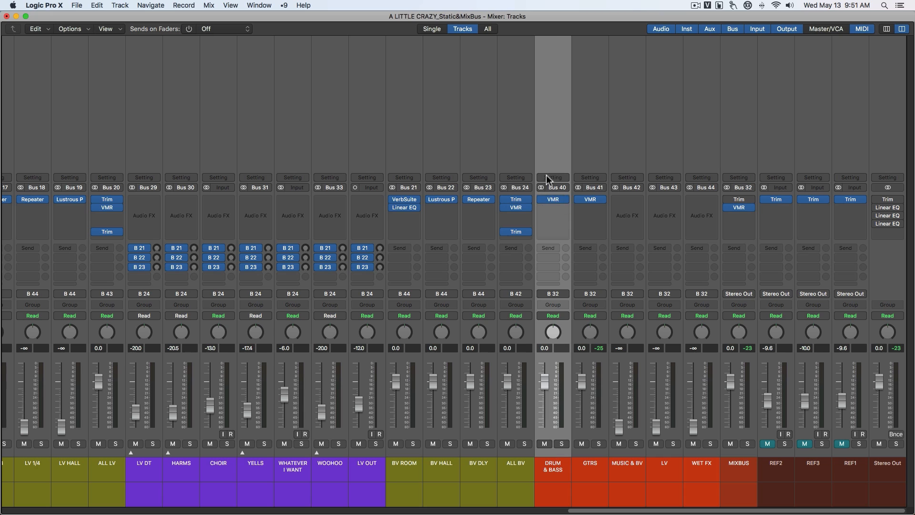
Solo the MUSIC & BV channel with its fader at 0.0 dB and play the song through it.
left_click(592, 152)
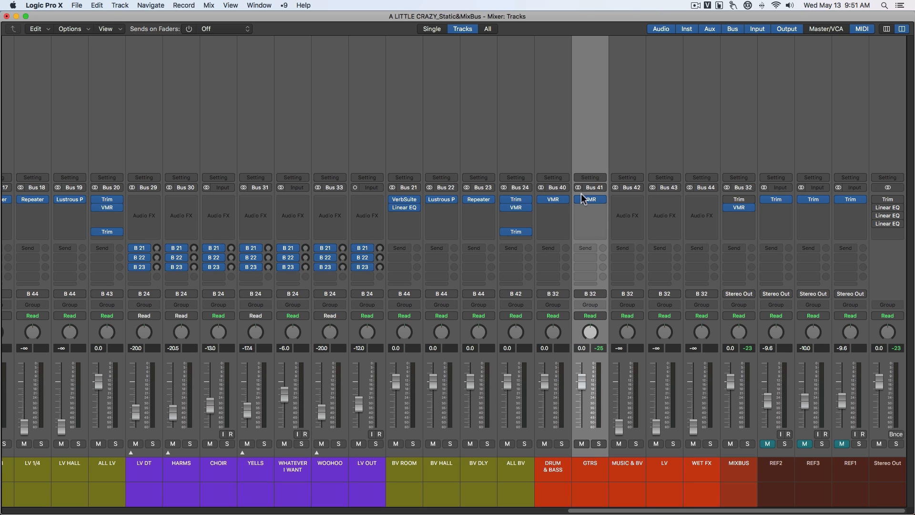
left_click(627, 151)
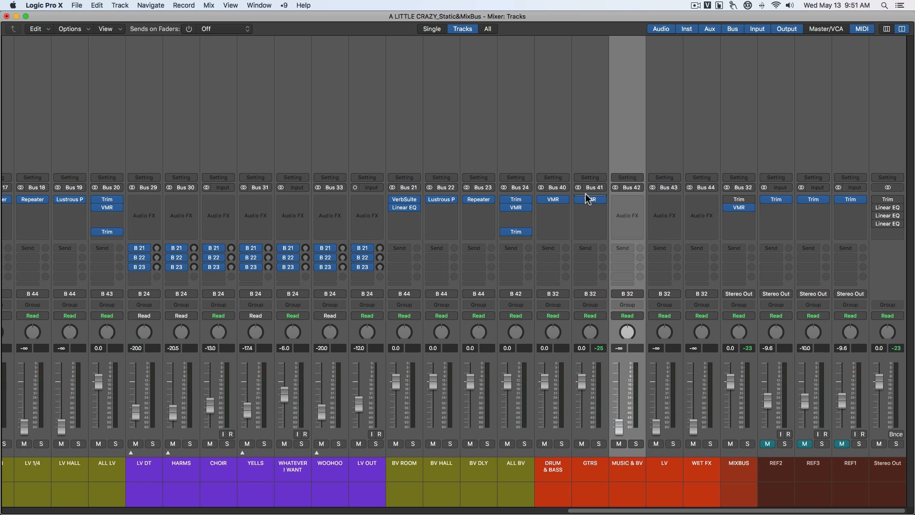
key("space")
key("s")
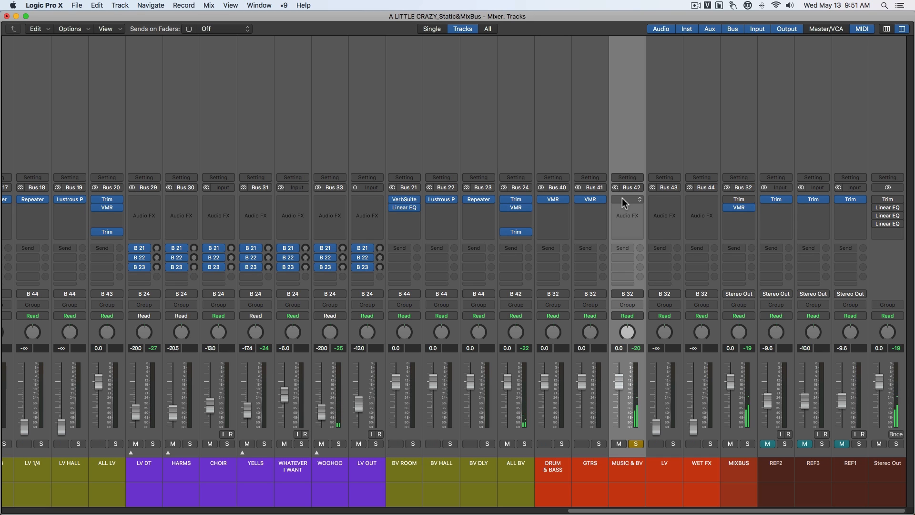
Insert Slate Digital's FG-MU compressor in stereo on the MUSIC & BV channel and move its window into view.
left_click(622, 199)
left_click(627, 146)
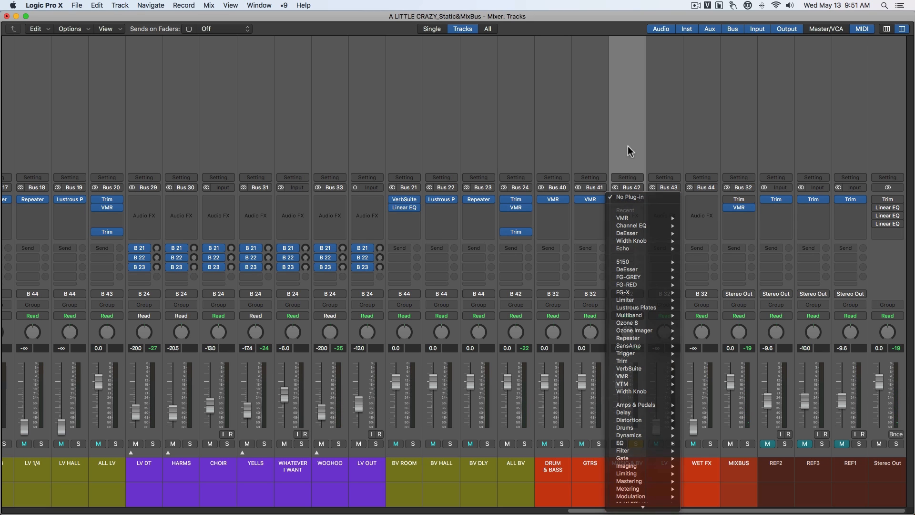
left_click(632, 198)
scroll(626, 450, "down", 3)
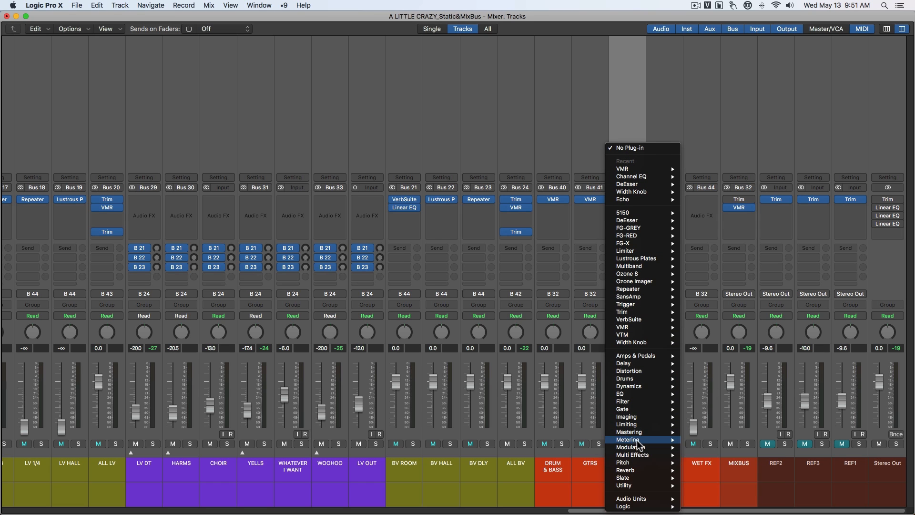
mouse_move(634, 374)
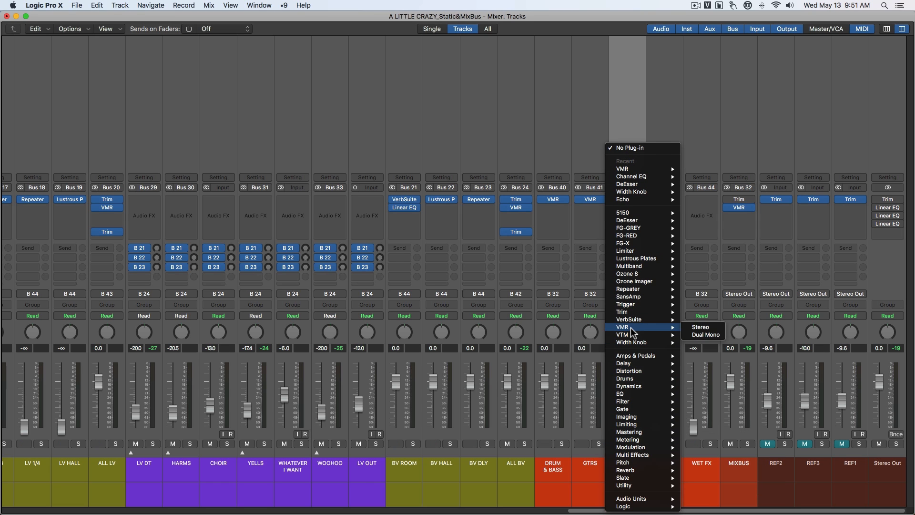
mouse_move(633, 245)
mouse_move(631, 498)
mouse_move(708, 460)
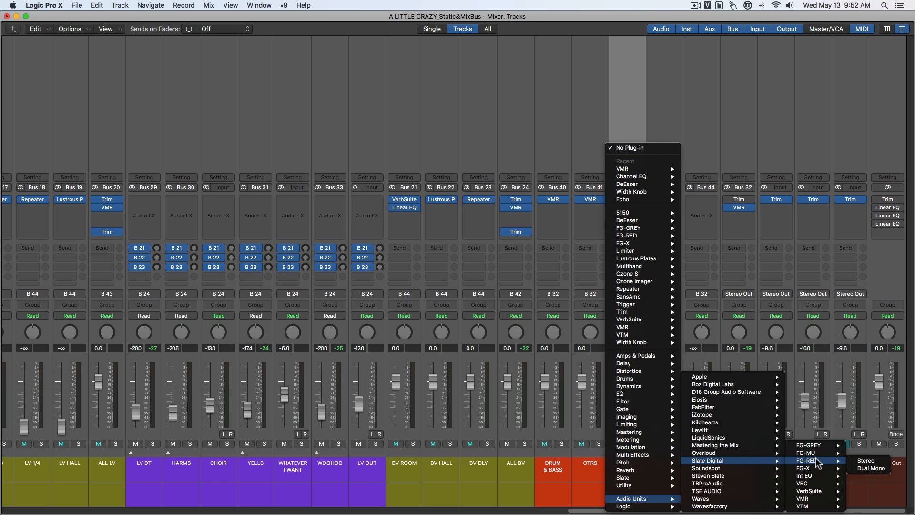
mouse_move(806, 453)
left_click(864, 452)
left_click_drag(287, 55, 358, 147)
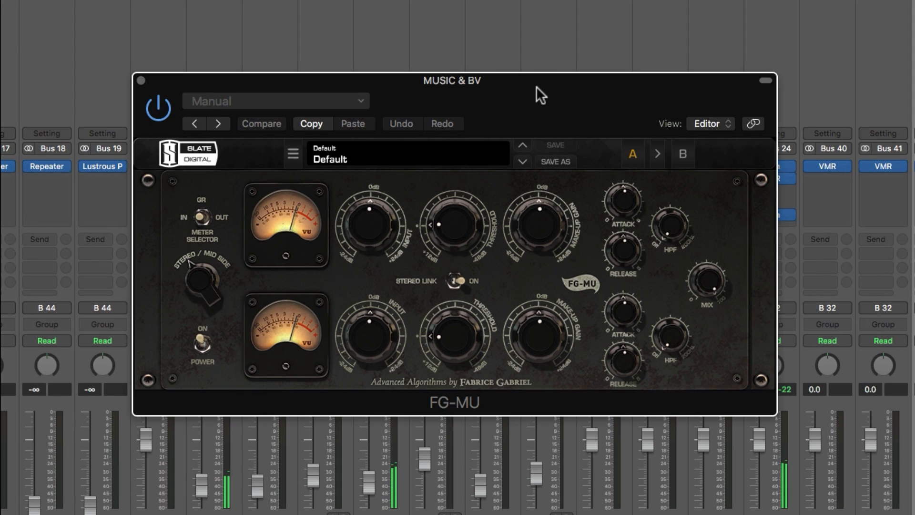
Compare the MUSIC & BV channel several times with the FG-MU plug-in bypassed and enabled, leaving it enabled.
left_click(164, 104)
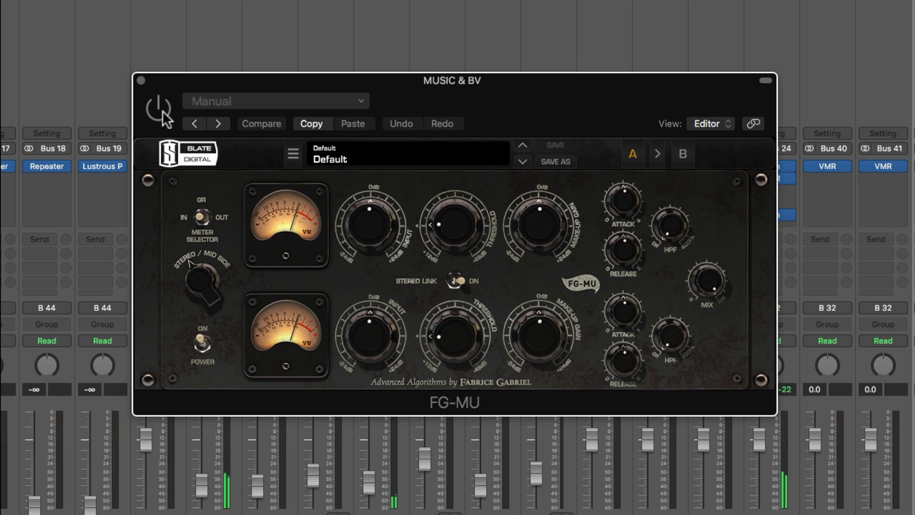
left_click(160, 112)
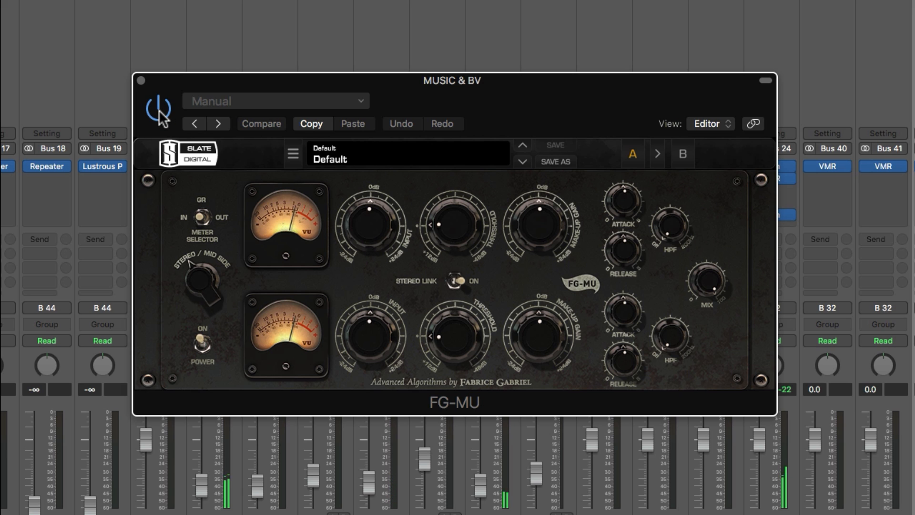
left_click_drag(525, 78, 650, 81)
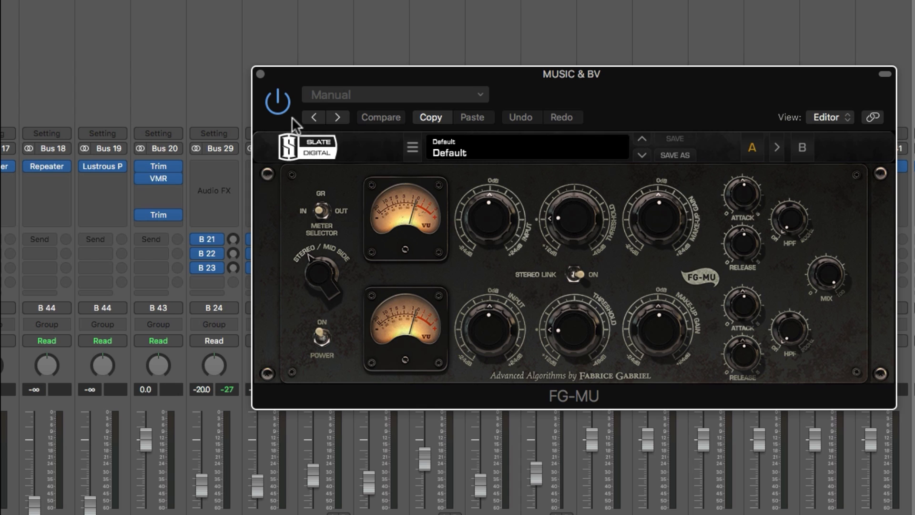
left_click(280, 109)
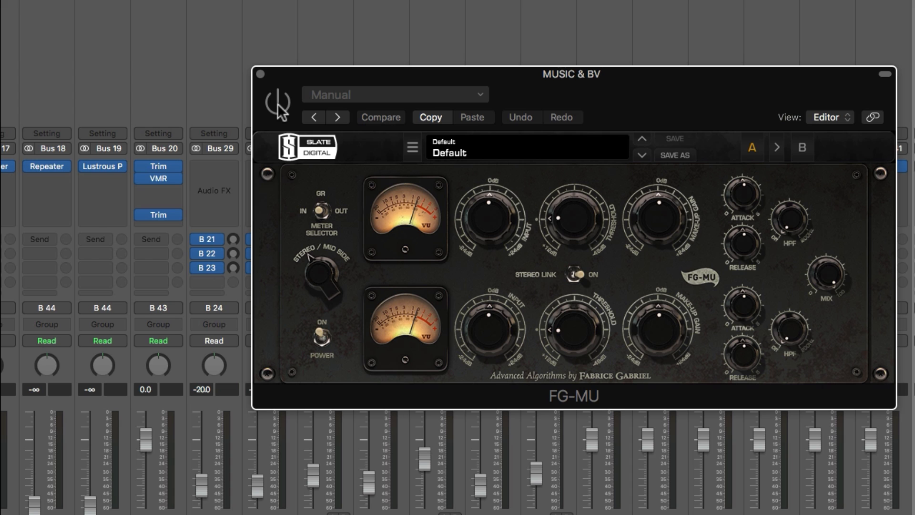
left_click(280, 109)
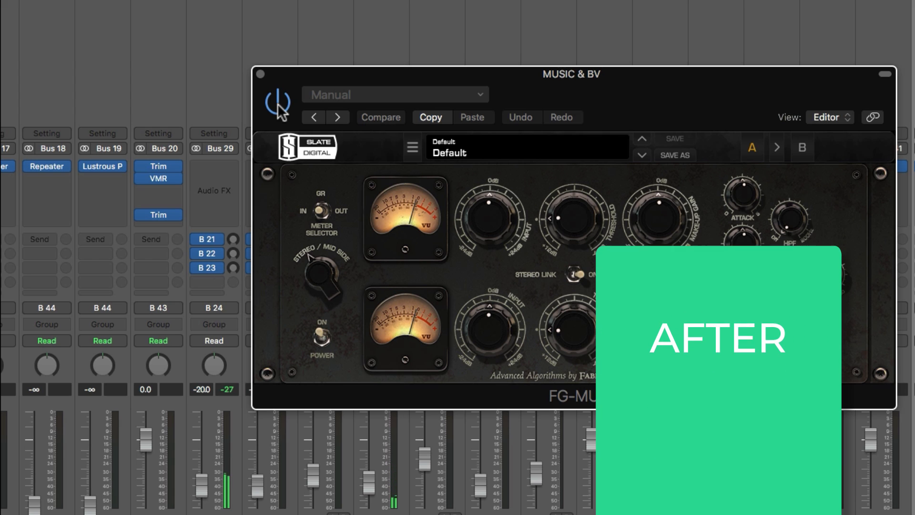
left_click(280, 108)
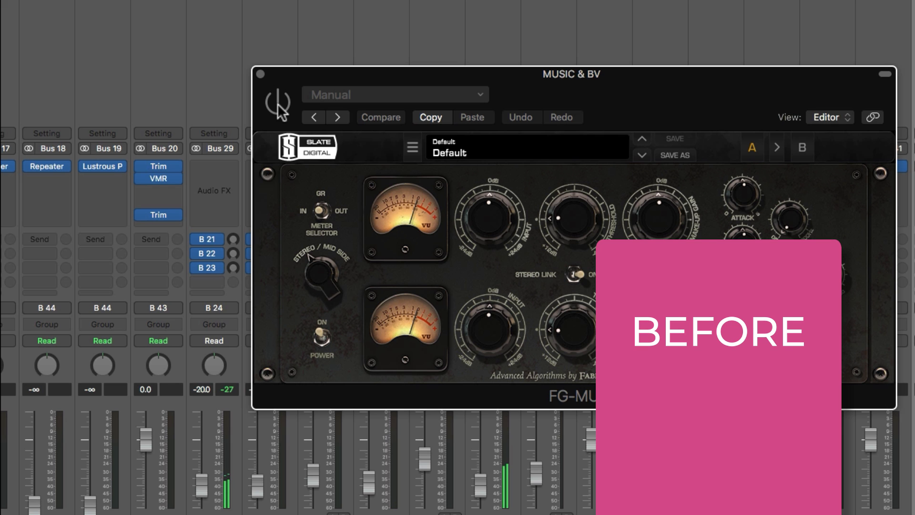
left_click(280, 109)
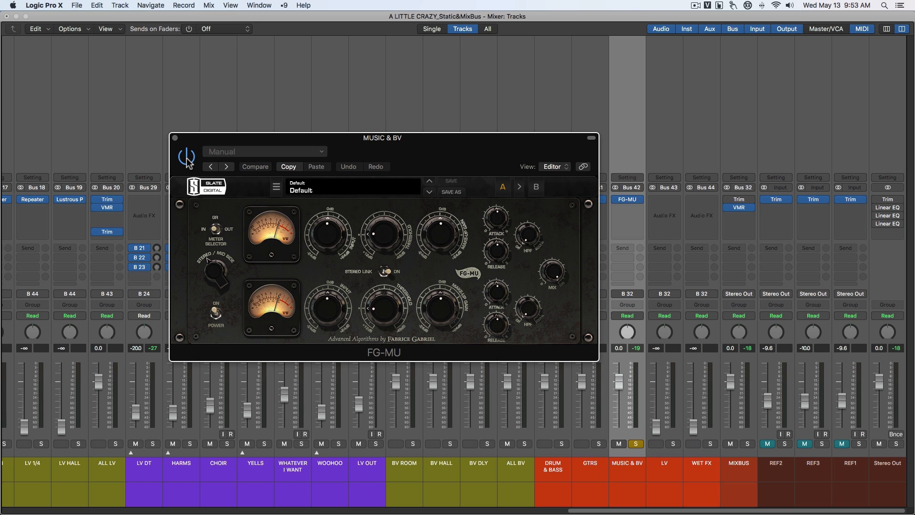
Play the song and set the FG-MU's linked thresholds to -25.9.
key("space")
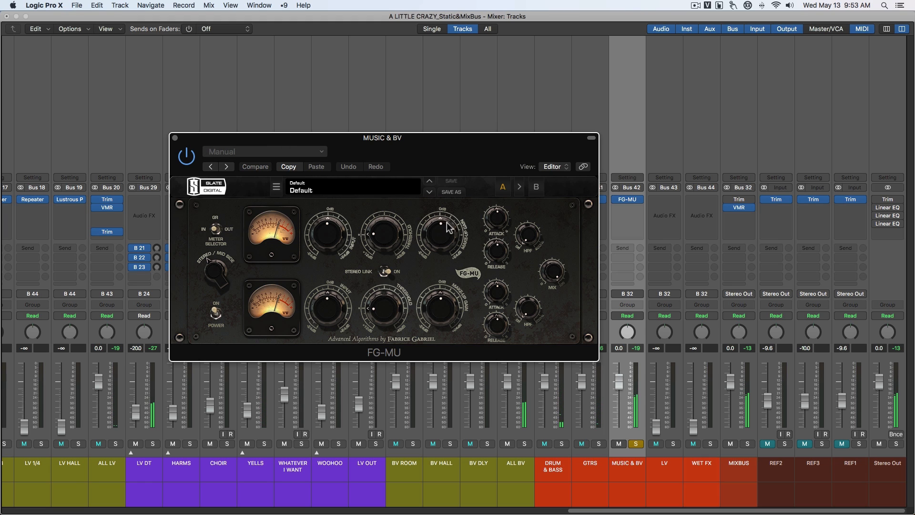
mouse_move(444, 235)
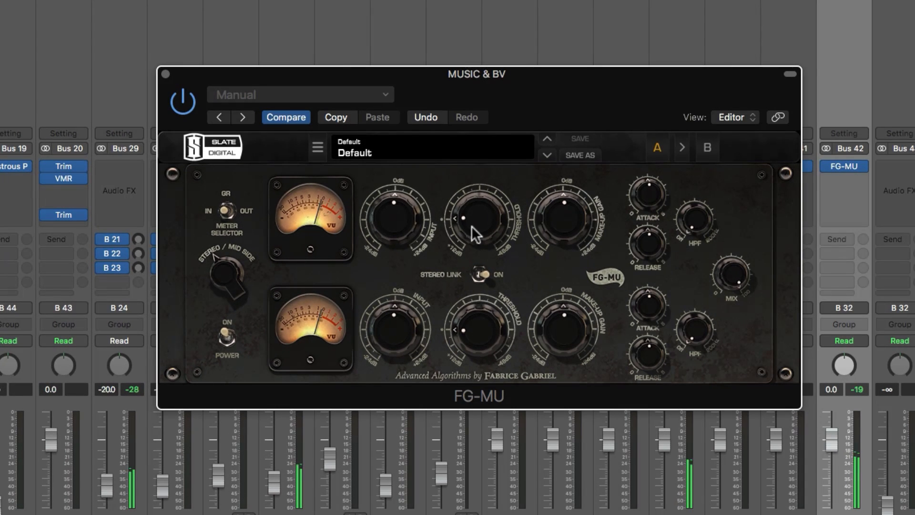
left_click_drag(378, 238, 383, 193)
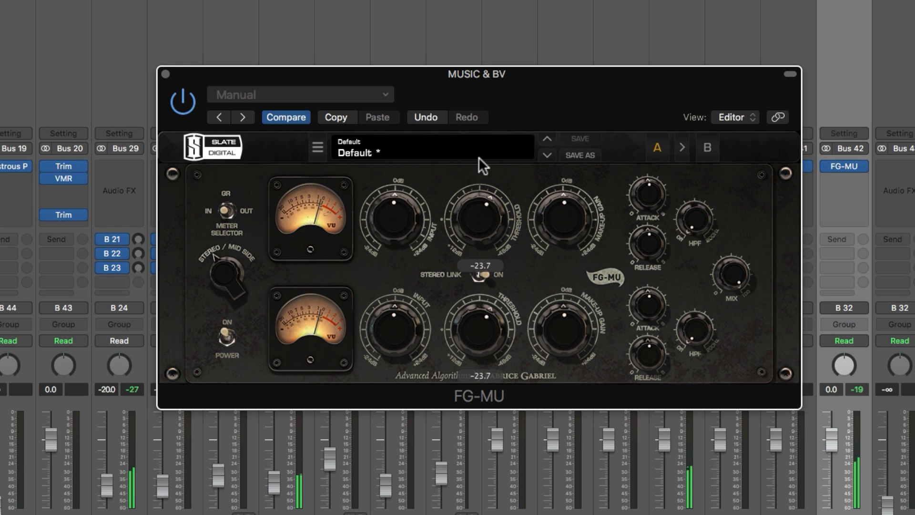
left_click_drag(478, 157, 479, 151)
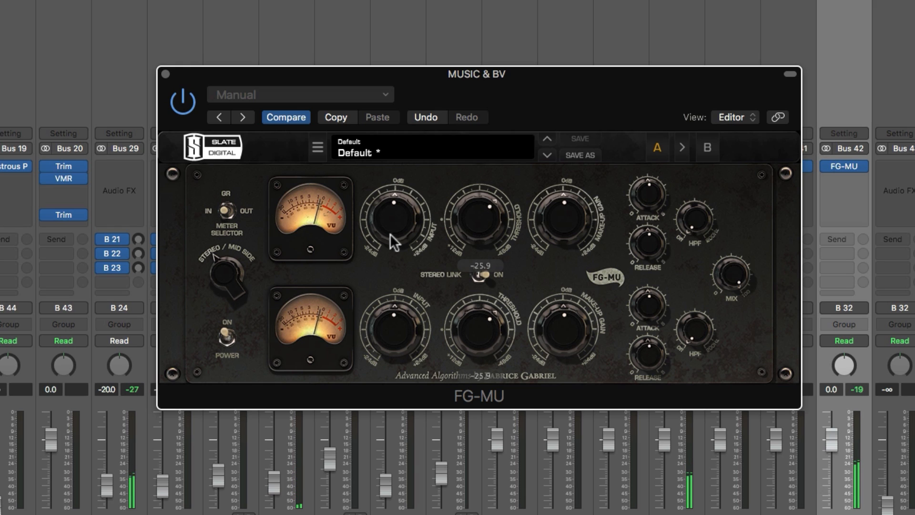
Compare the music bus with the FG-MU's own power off and on, leave it on and close the plug-in.
left_click(227, 339)
left_click(225, 337)
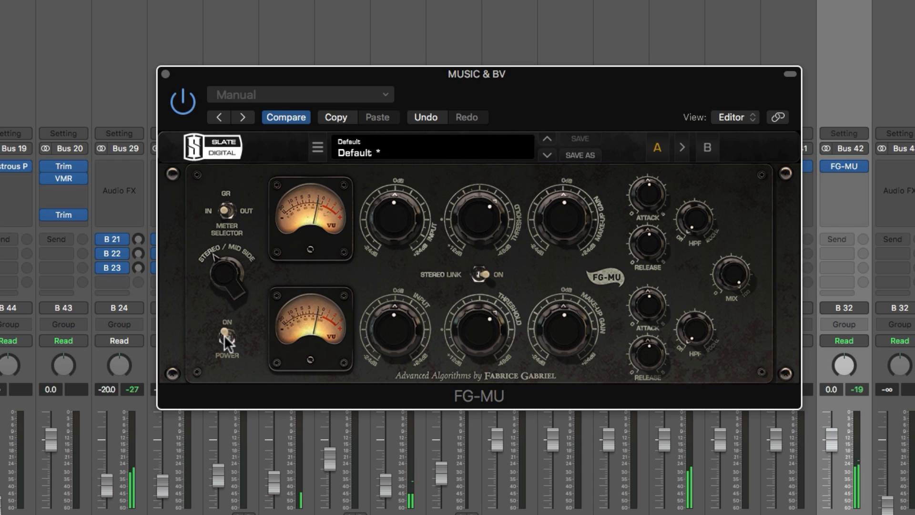
left_click(224, 336)
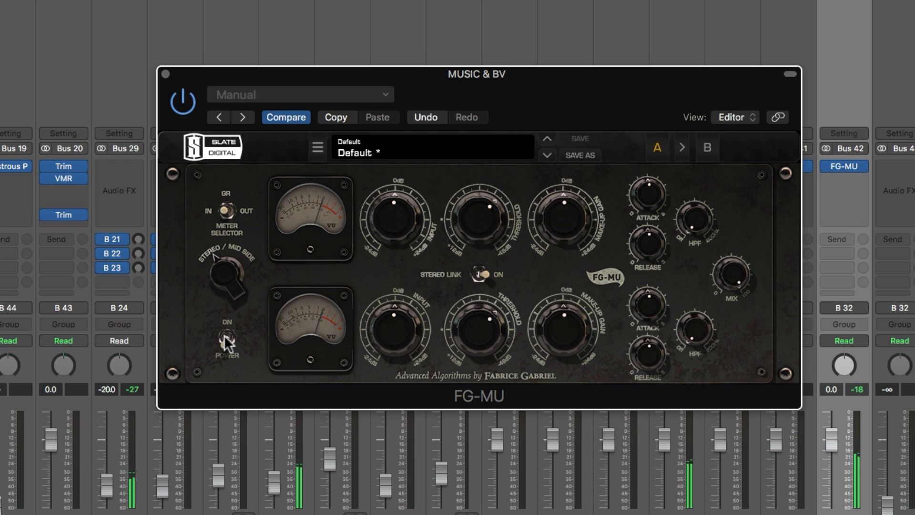
left_click(223, 335)
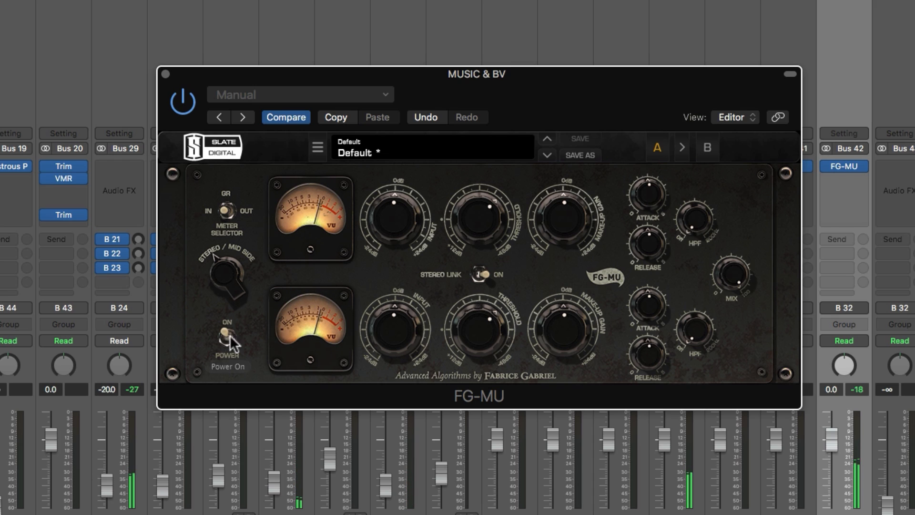
mouse_move(481, 228)
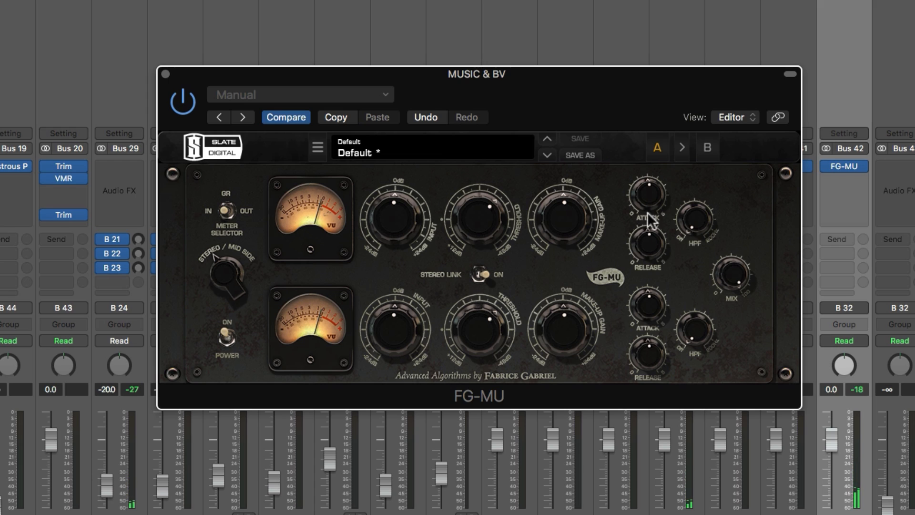
mouse_move(651, 204)
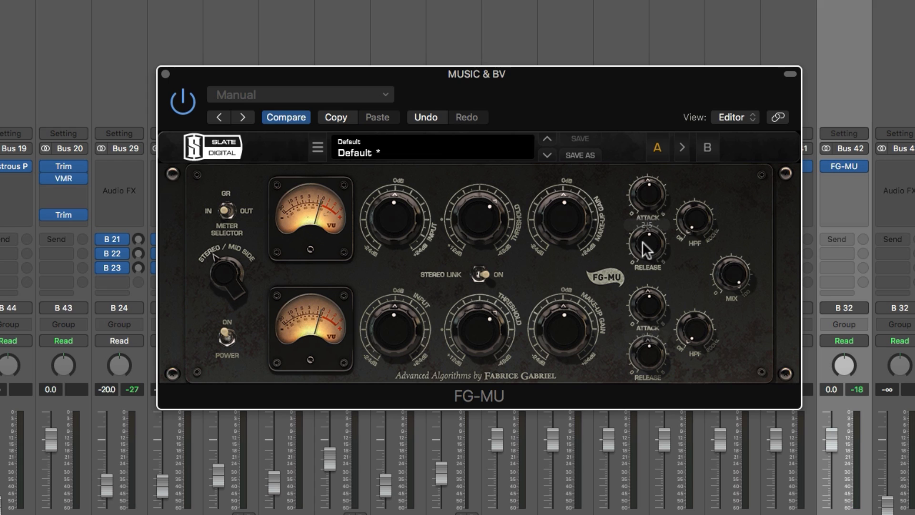
mouse_move(646, 248)
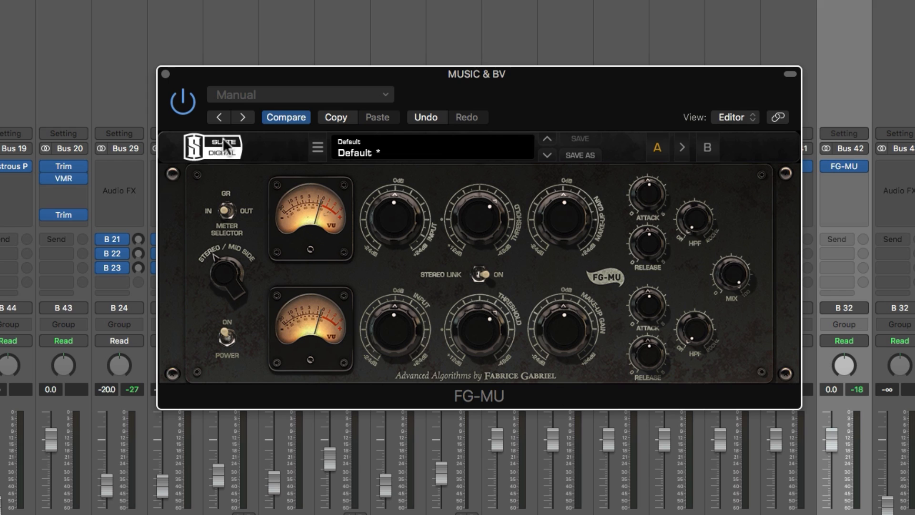
left_click(162, 70)
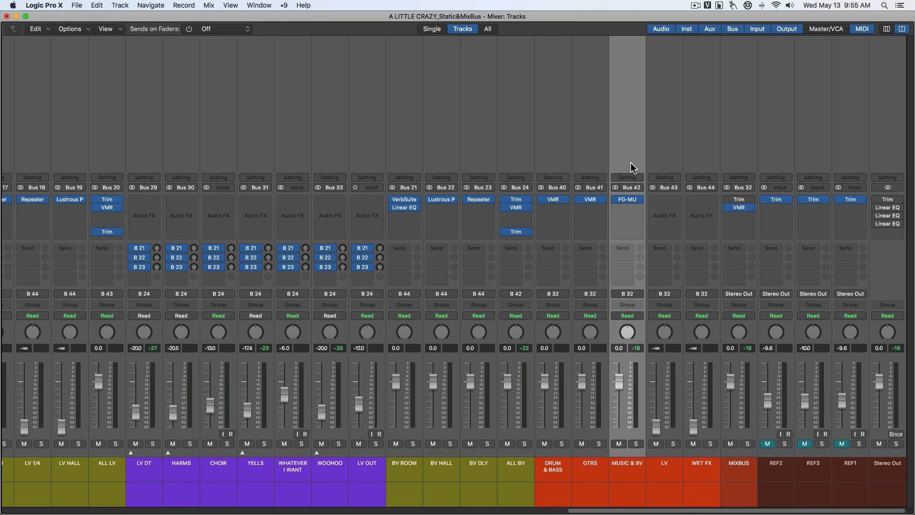
Insert the VMR plug-in in stereo on the LV channel and move its window toward the middle of the mixer.
left_click(677, 162)
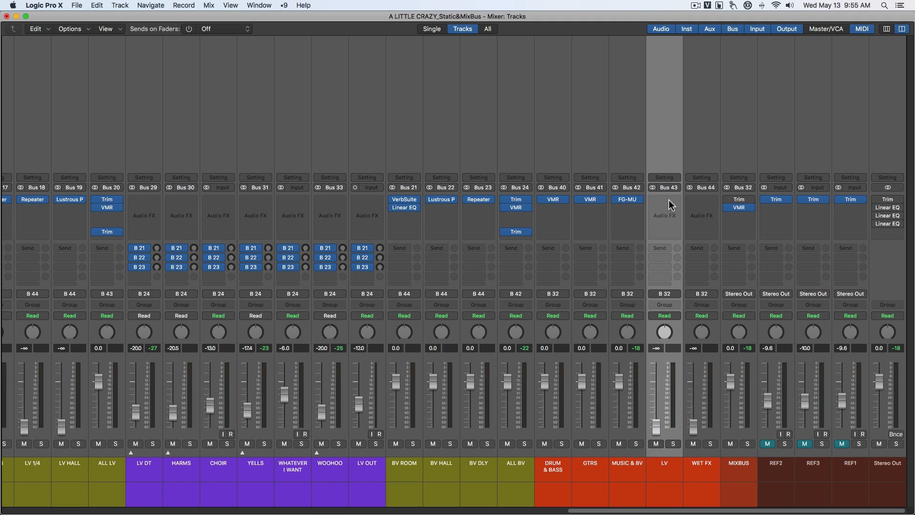
left_click(663, 198)
mouse_move(669, 224)
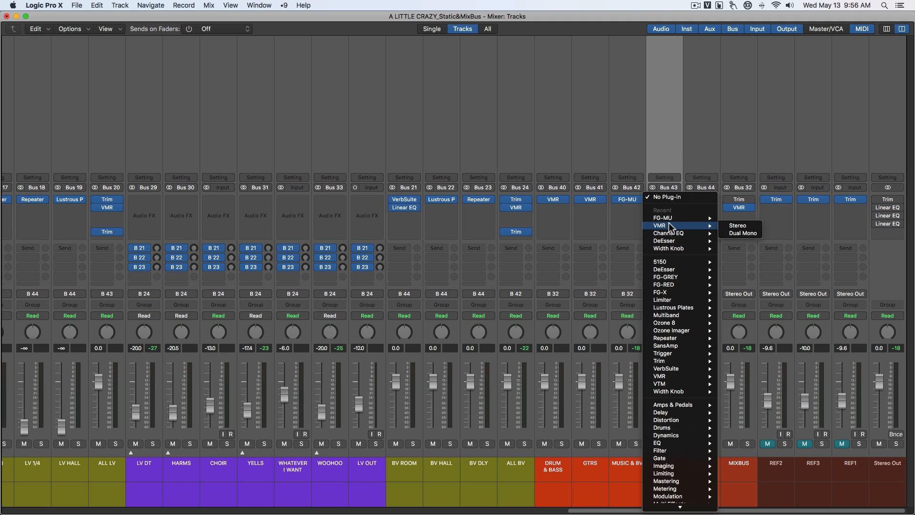
left_click(738, 226)
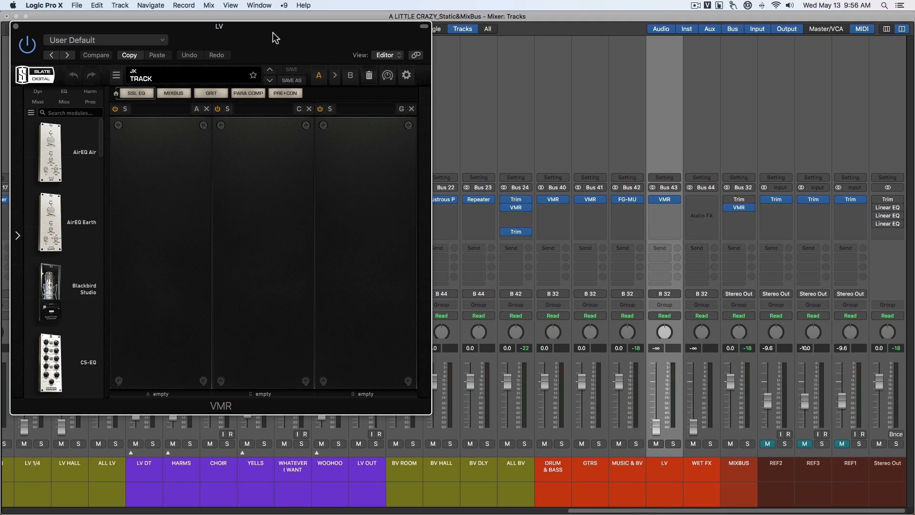
left_click_drag(262, 10, 437, 68)
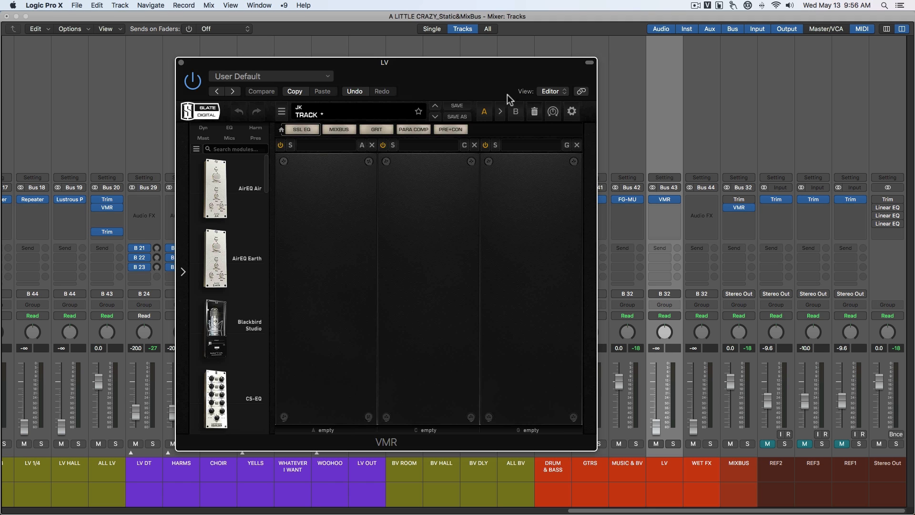
Set the LV channel's fader to 0.0 dB and load the FG-116 Modern compressor into the VMR's first slot.
left_click(656, 425, "alt")
scroll(229, 286, "down", 5)
left_click_drag(215, 238, 338, 278)
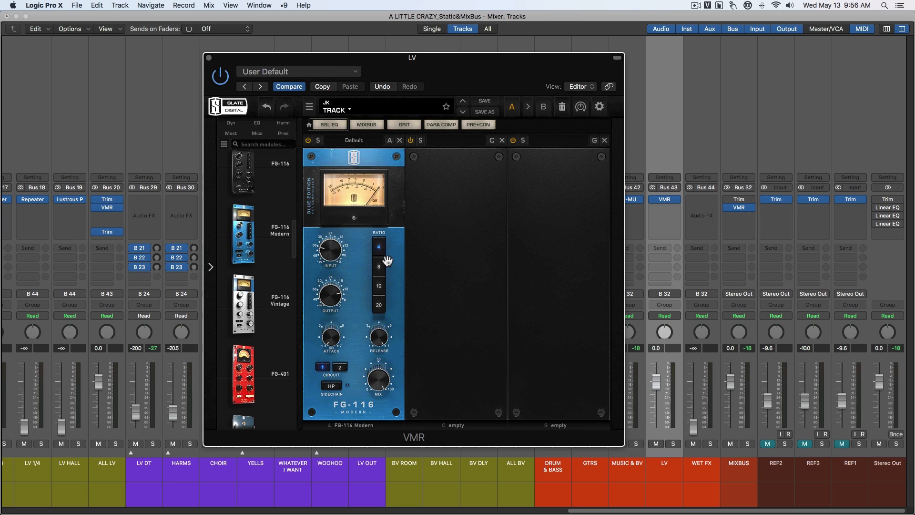
Solo the LV channel and play the song, comparing the lead vocal with the FG-116 Modern bypassed.
key("s")
key("space")
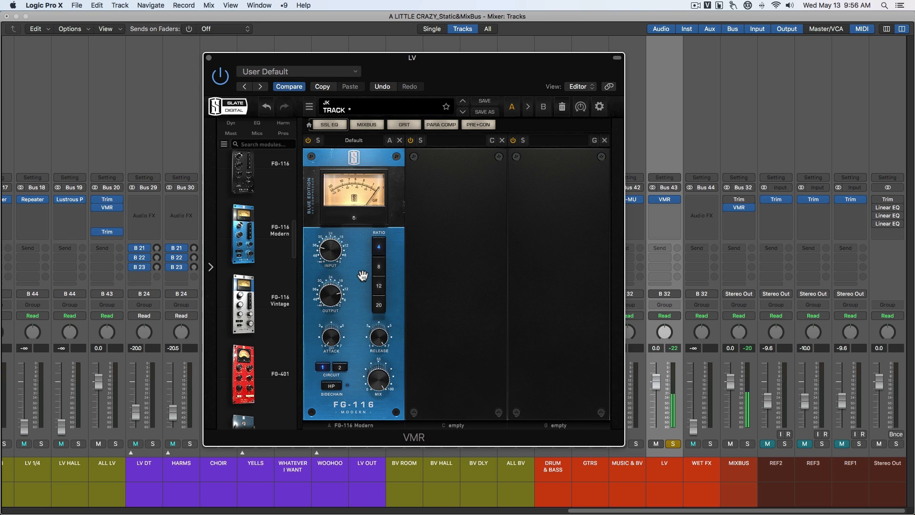
left_click(308, 140)
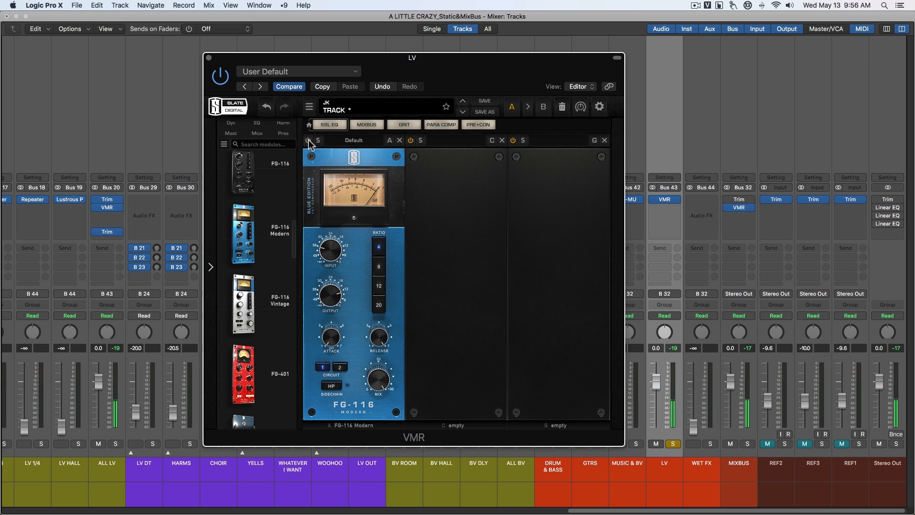
left_click(308, 140)
Raise the FG-116 Modern's input and set its output to -26.0 dB, comparing the vocal level with the module bypassed.
left_click_drag(326, 248, 331, 224)
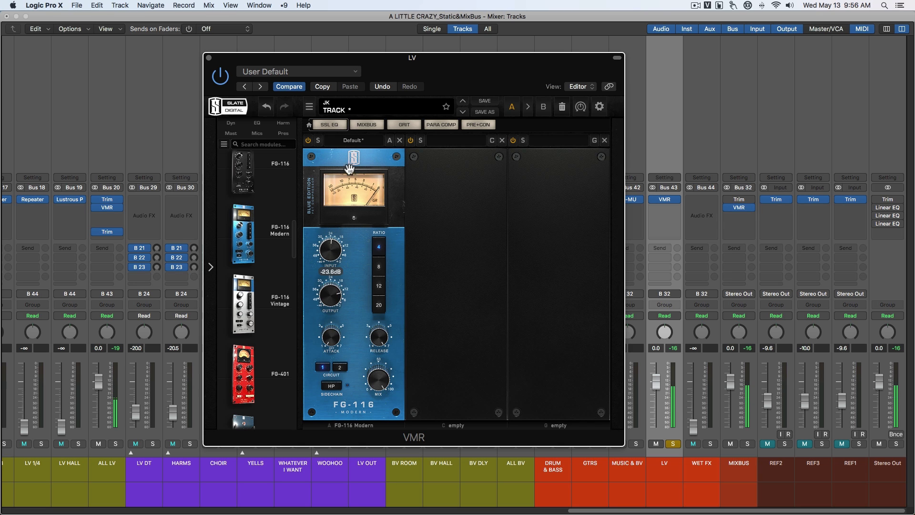
left_click(308, 141)
left_click_drag(332, 299, 336, 318)
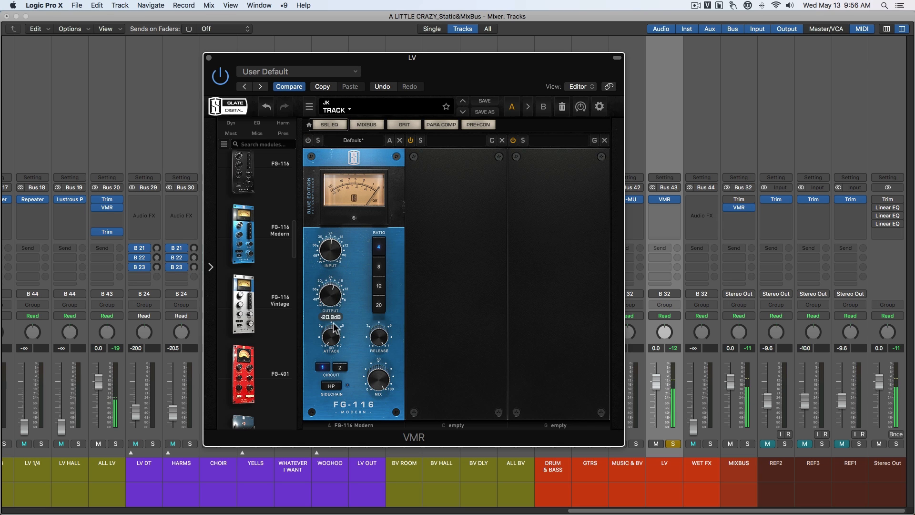
left_click(309, 141)
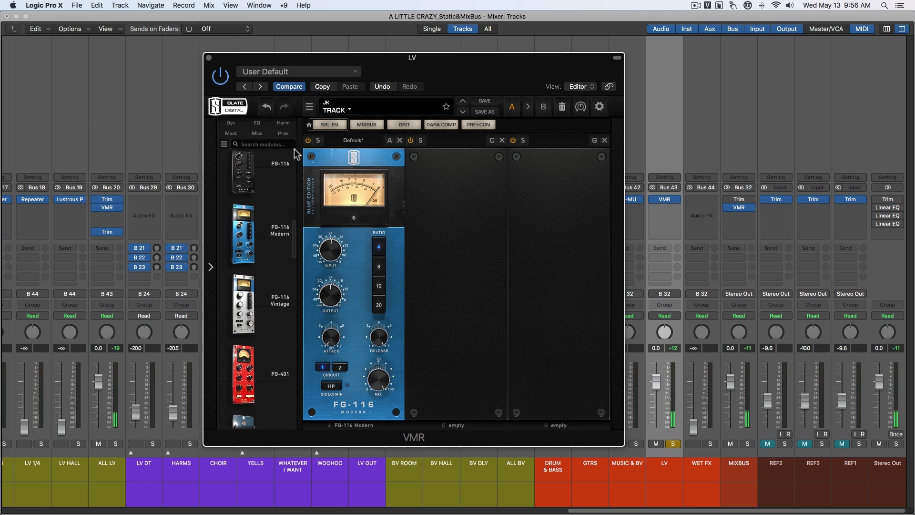
left_click(307, 140)
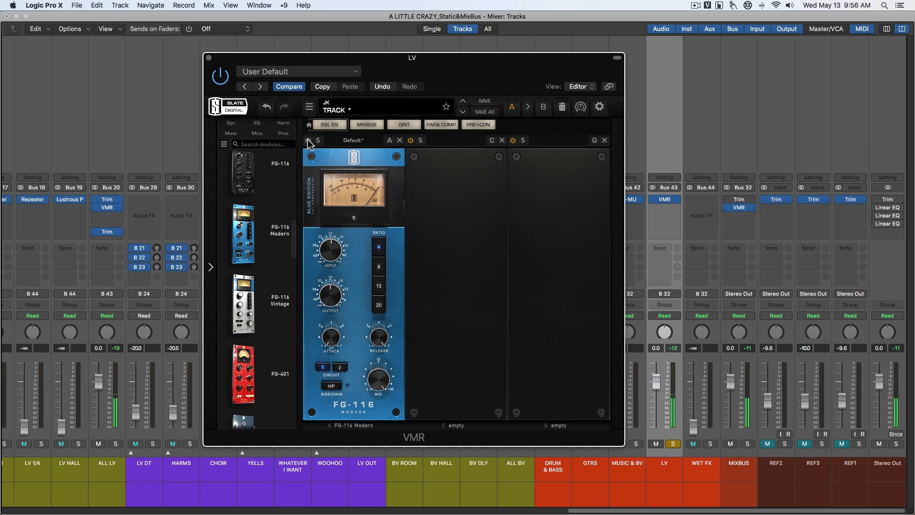
left_click(308, 141)
left_click(308, 141)
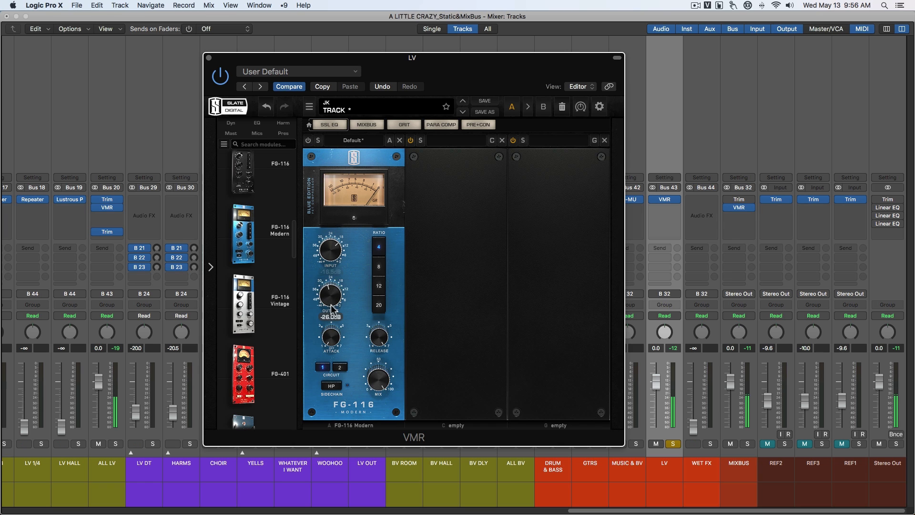
left_click(308, 140)
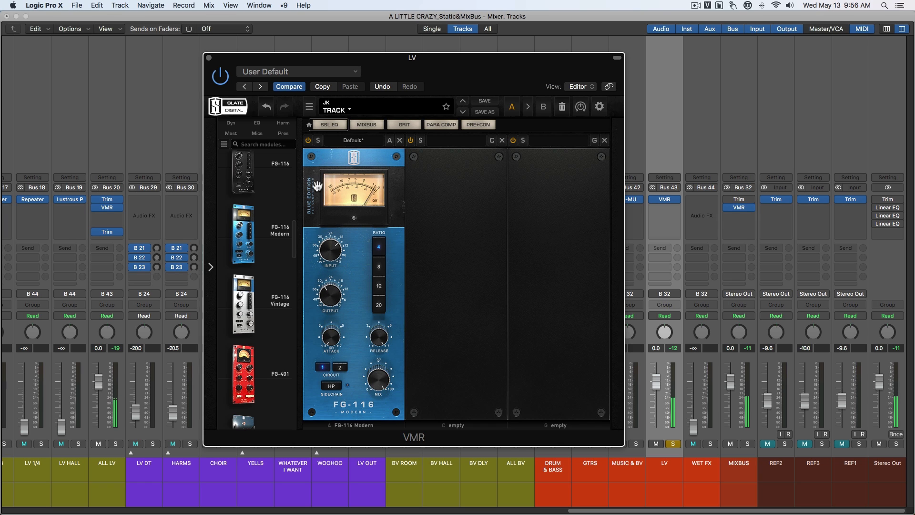
Compare the lead vocal repeatedly with and without the FG-116 Modern, close the VMR and unsolo the LV channel.
left_click(308, 141)
left_click(308, 141)
left_click(309, 140)
left_click(309, 140)
left_click(308, 141)
left_click(308, 140)
left_click(208, 57)
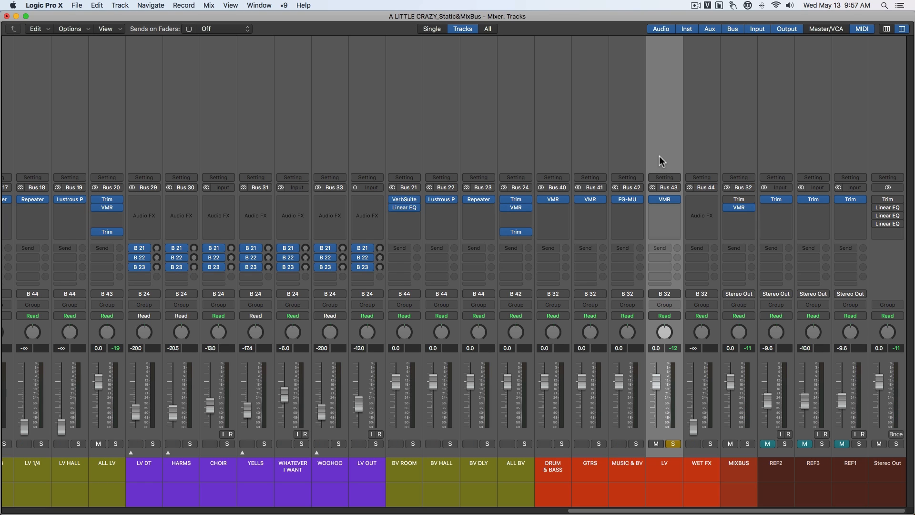
key("ctrl+s")
Set the WET FX channel's fader to 0.0 dB and select the DRUM & BASS channel.
left_click(702, 156)
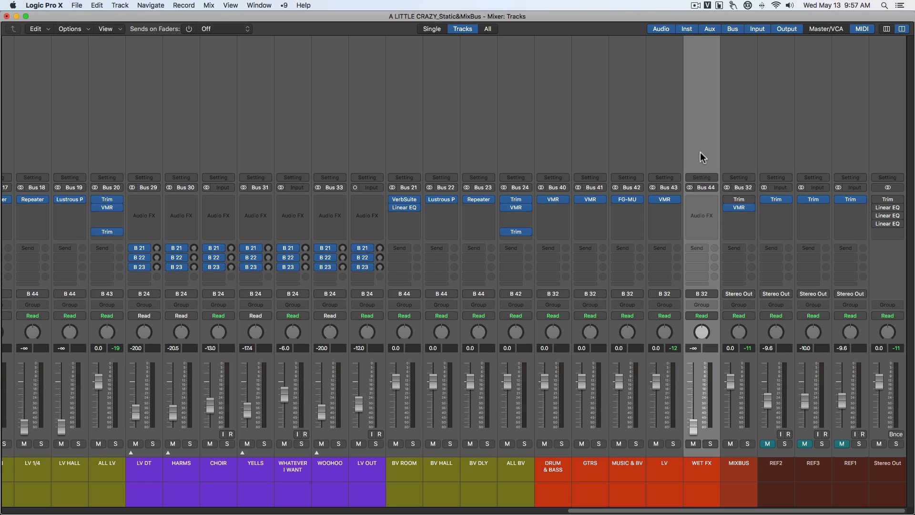
left_click(693, 428, "alt")
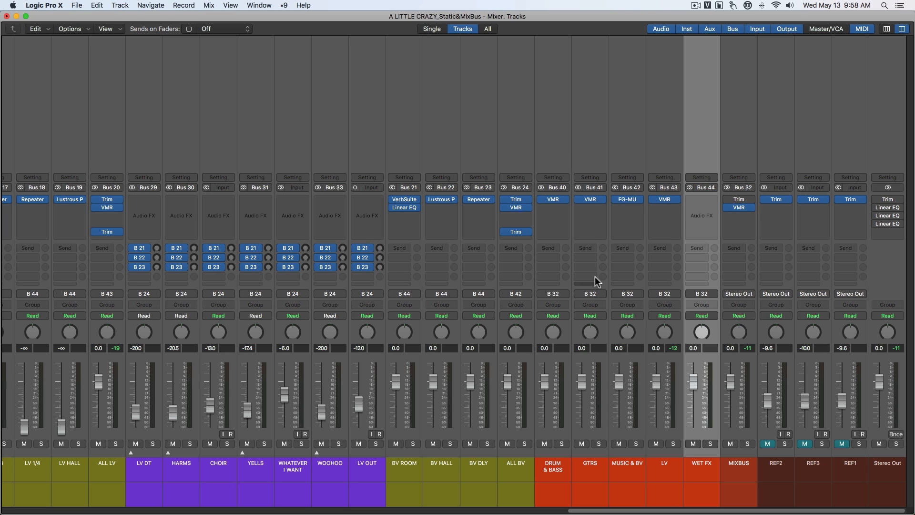
left_click(551, 153)
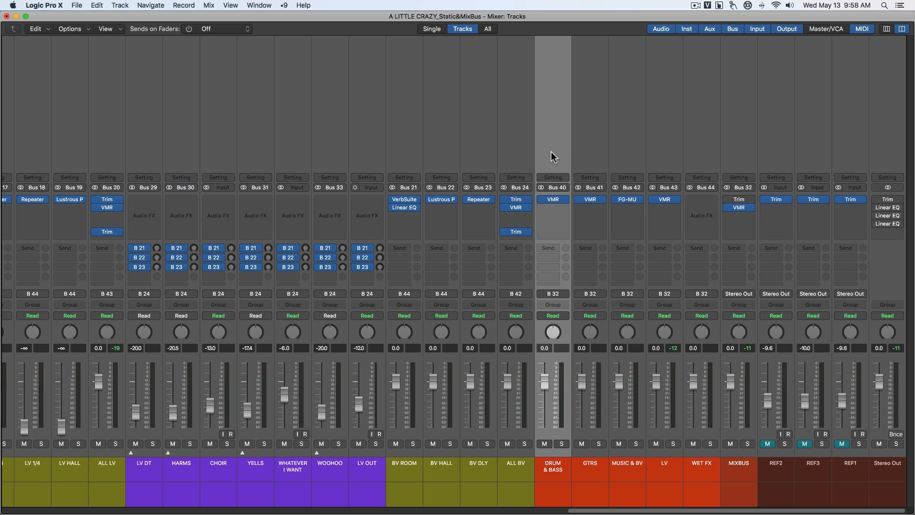
Review the FG-116 in the DRUM & BASS bus's VMR and the FG-Stress chain in the GTRS bus's VMR.
left_click(551, 198)
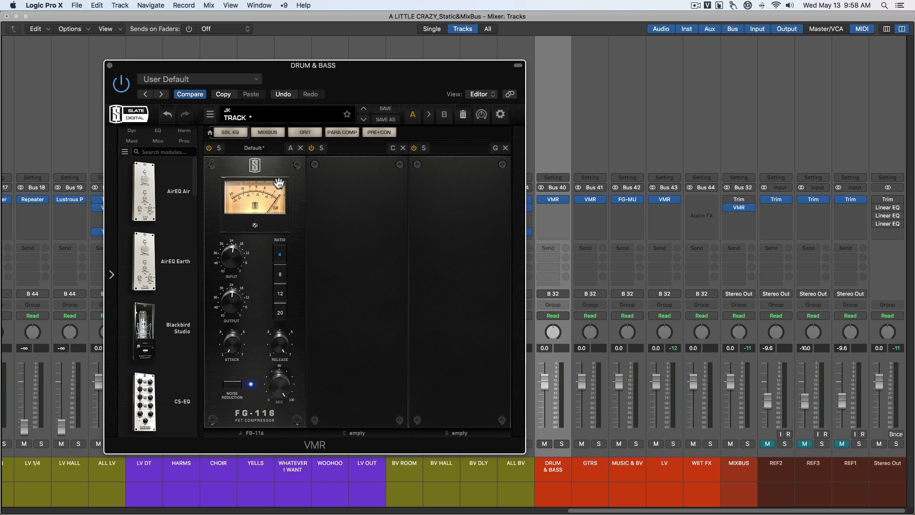
left_click(110, 65)
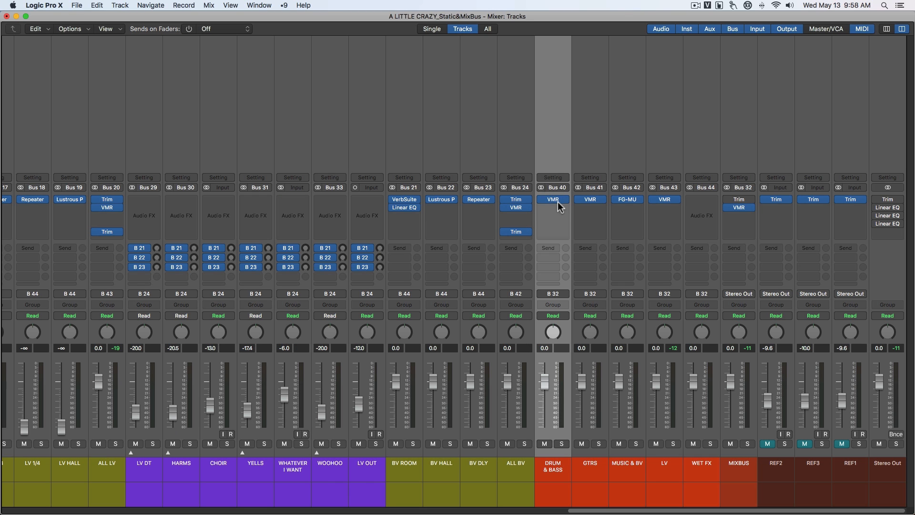
left_click(584, 154)
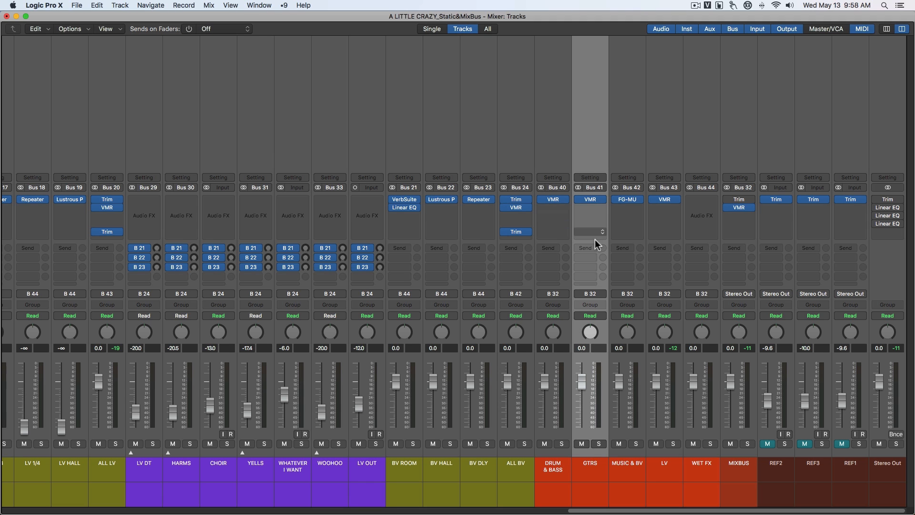
left_click(591, 199)
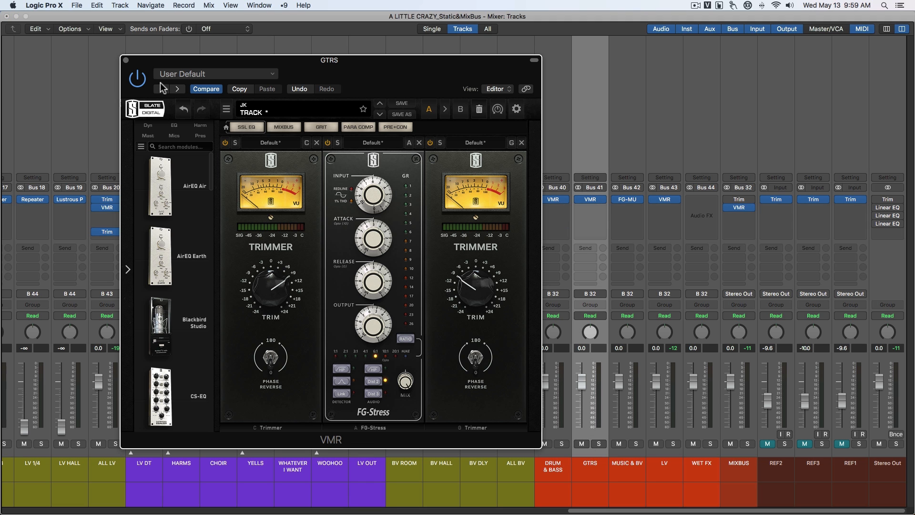
left_click(127, 61)
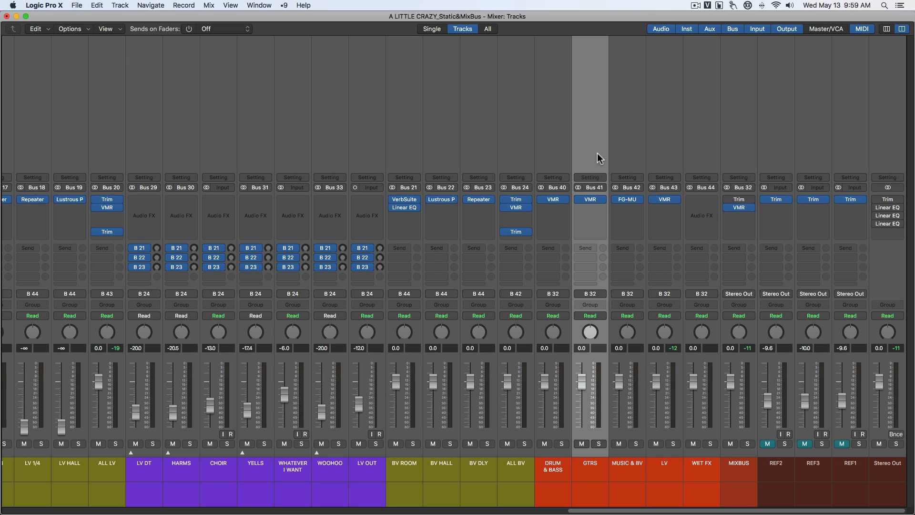
Review the FG-MU compressor on the MUSIC & BV bus and the FG-116 Modern in the LV bus's VMR.
left_click(628, 157)
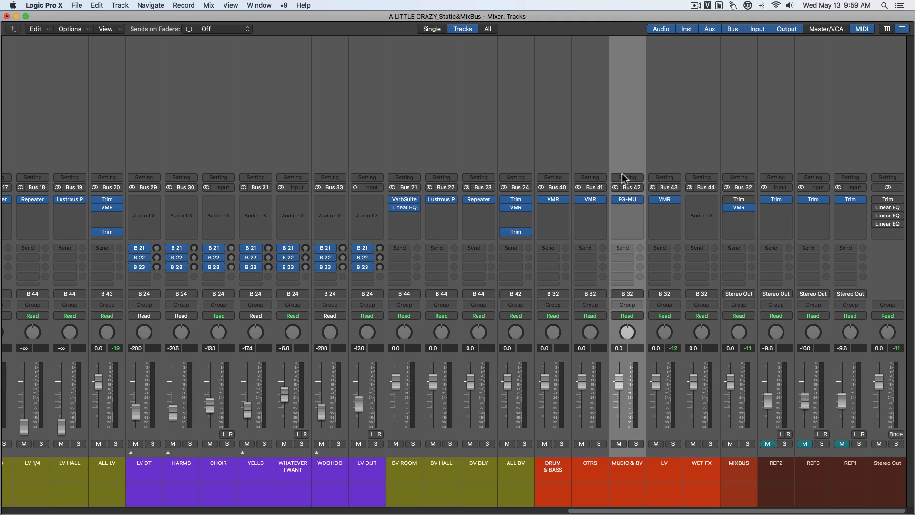
left_click(627, 200)
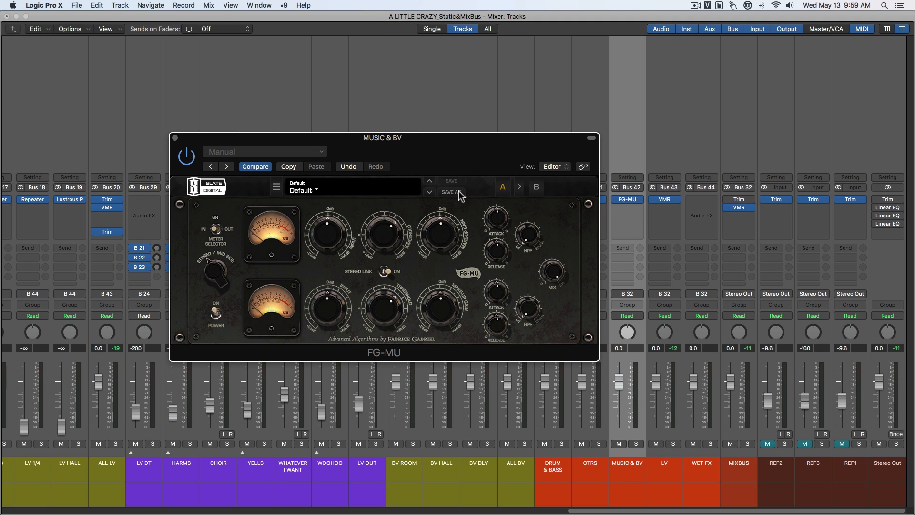
left_click(175, 138)
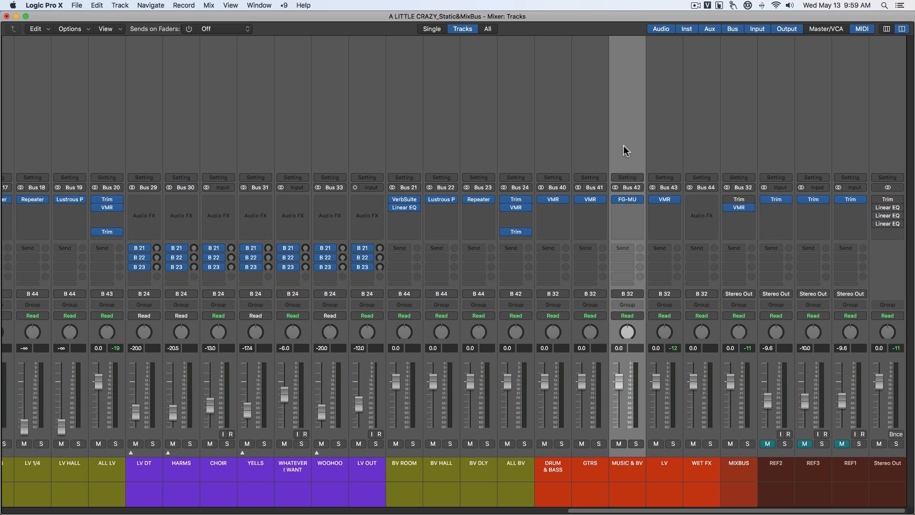
left_click(663, 150)
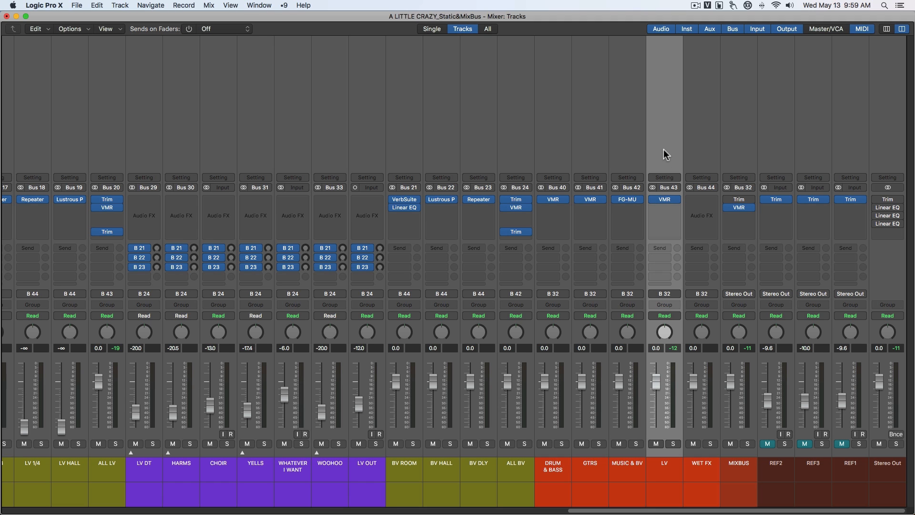
left_click(664, 198)
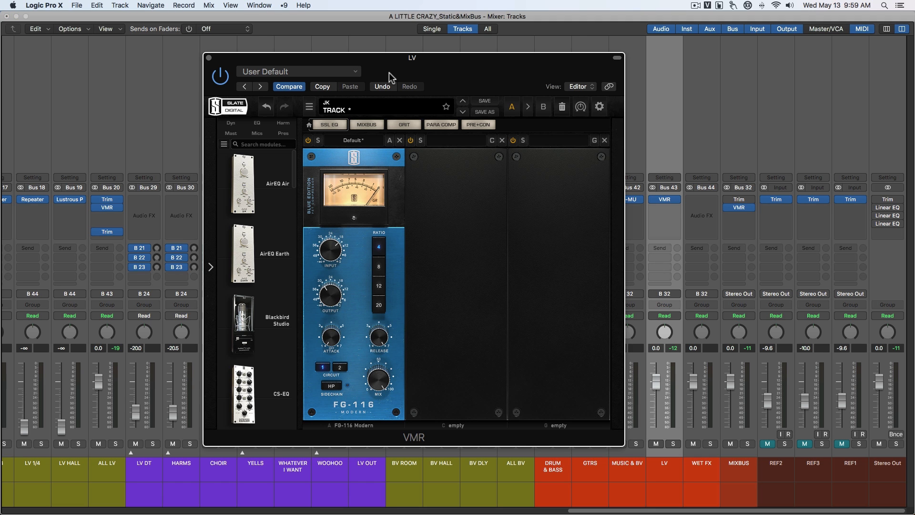
key("super+w")
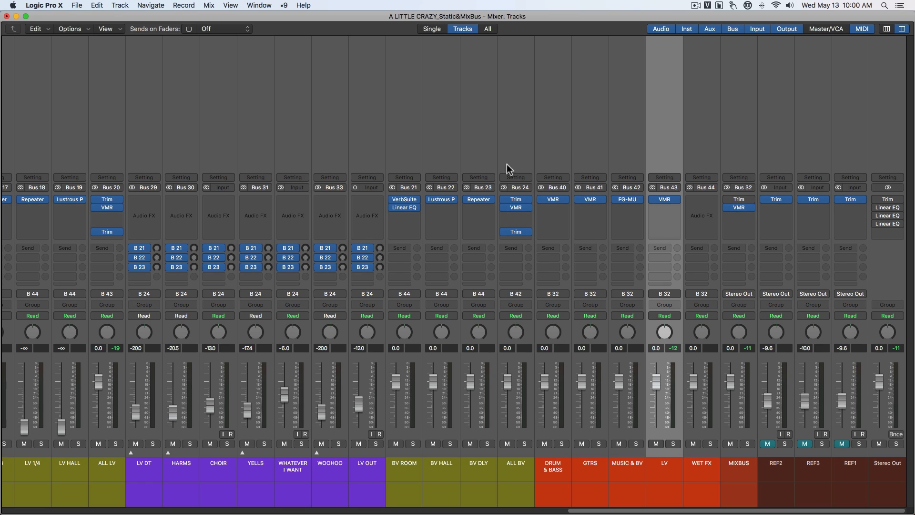
Try low-mid cuts with a CS-EQ module after the DRUM & BASS bus's FG-116, remove the module and close the VMR.
left_click(551, 200)
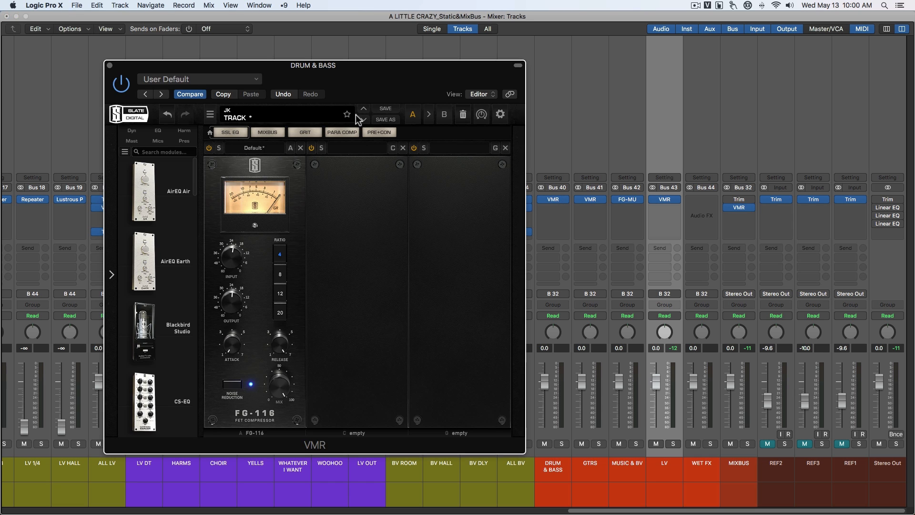
left_click_drag(369, 81, 394, 87)
left_click_drag(195, 386, 396, 335)
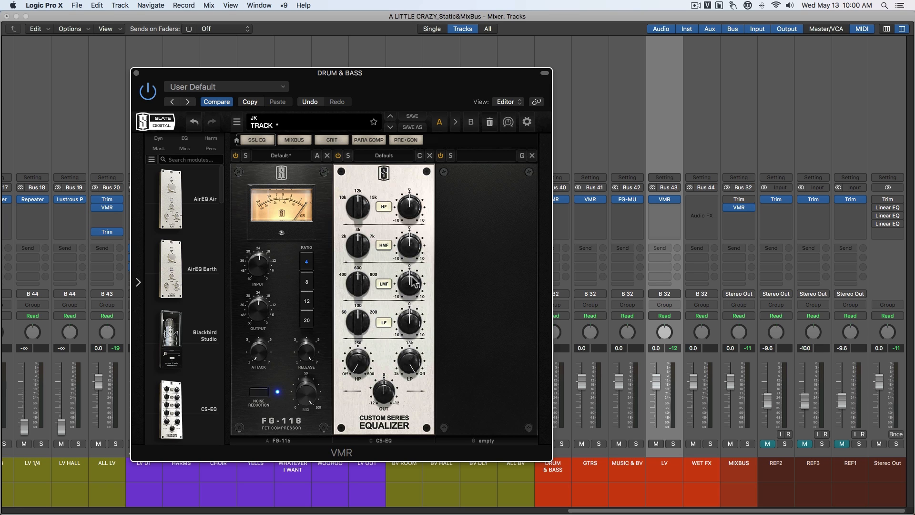
left_click_drag(423, 287, 424, 305)
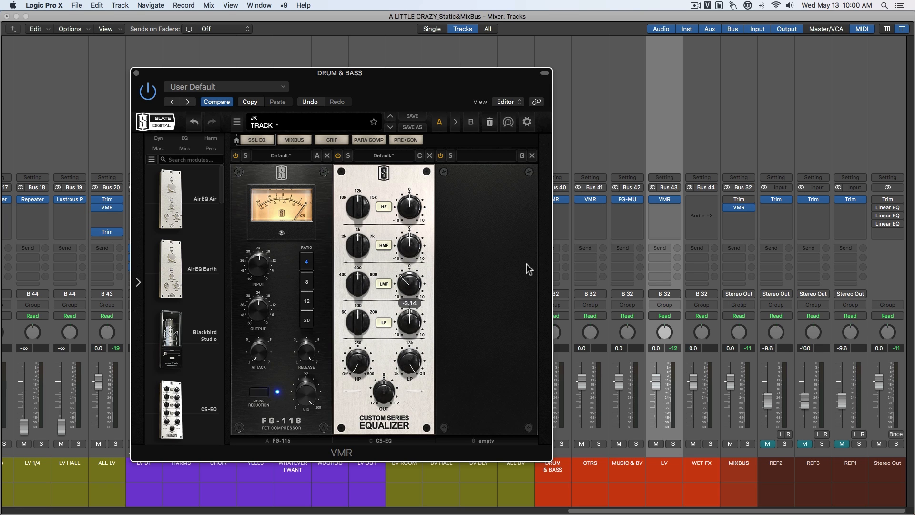
double_click(411, 284)
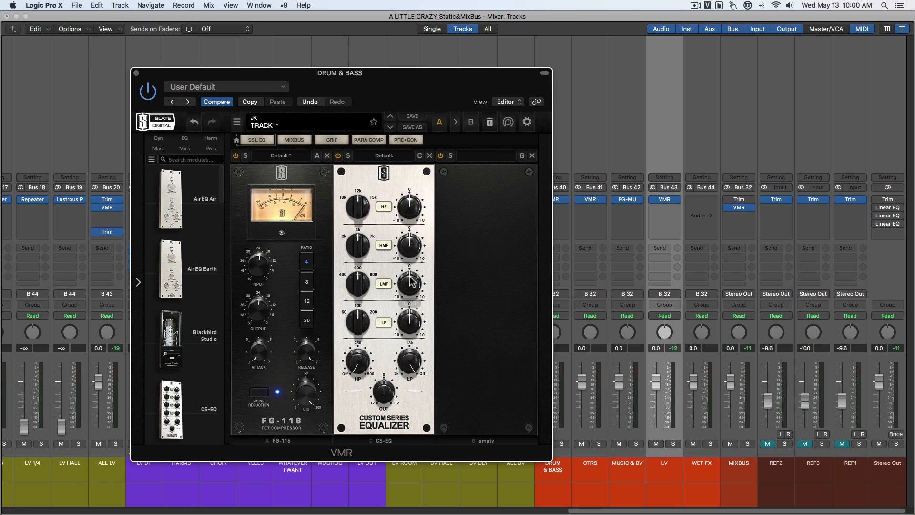
left_click_drag(410, 278, 409, 287)
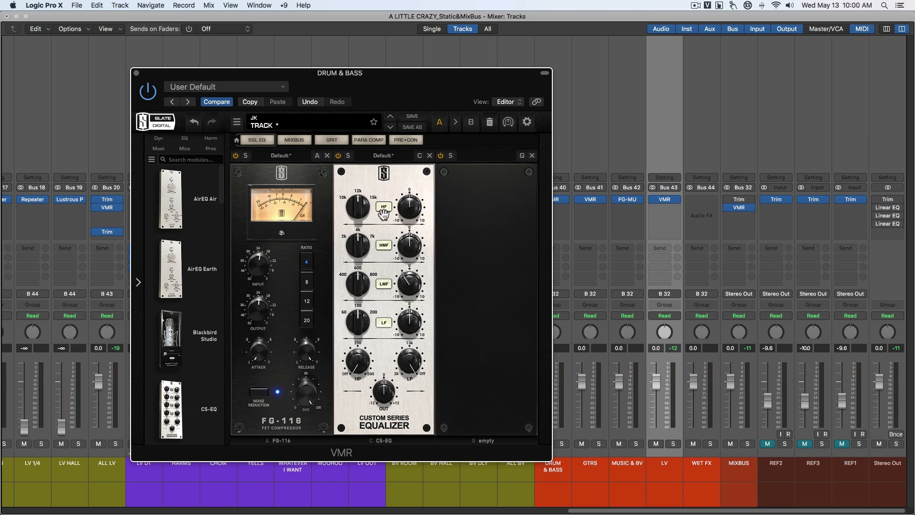
left_click(429, 156)
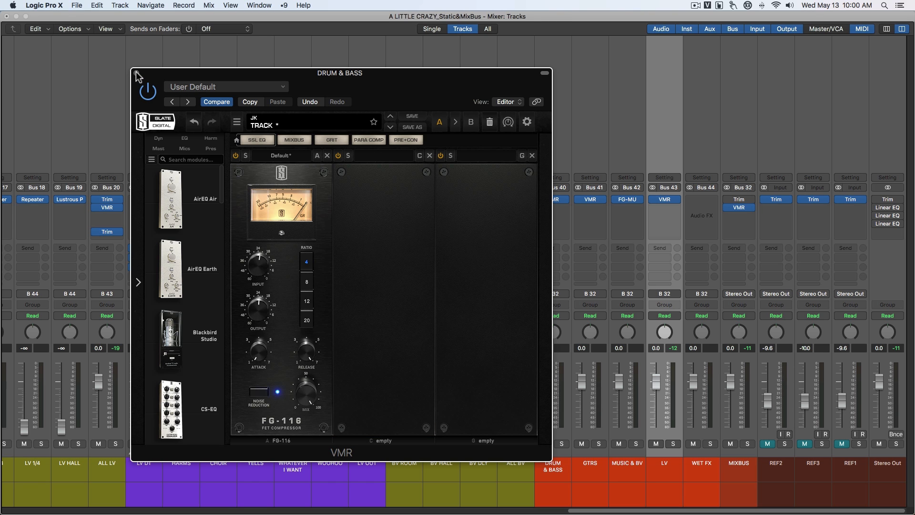
left_click(136, 73)
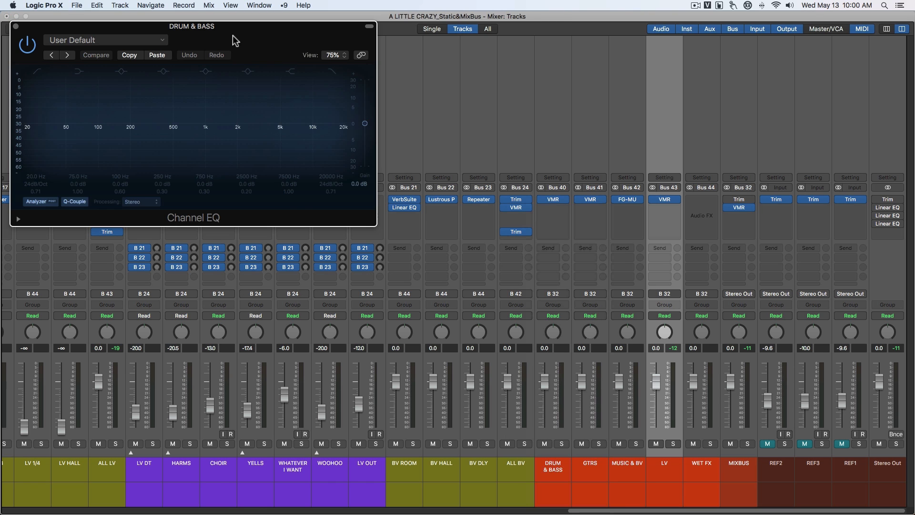
Insert a Channel EQ on the DRUM & BASS bus, copy it to the GTRS bus and arrange both EQ windows side by side.
left_click_drag(233, 35, 300, 146)
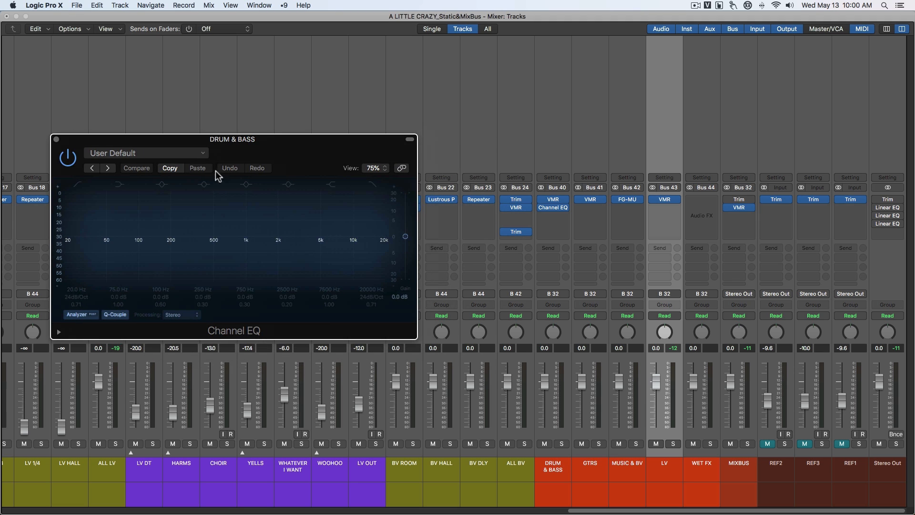
left_click(591, 162)
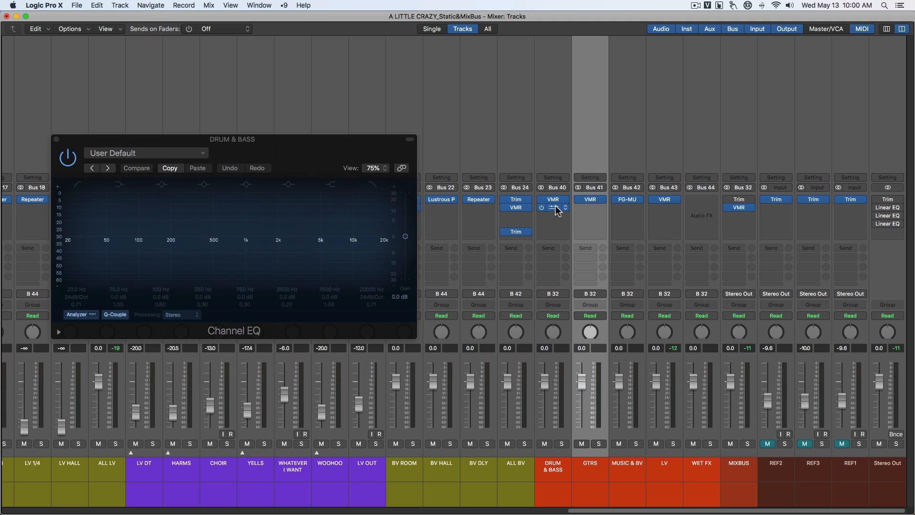
left_click_drag(556, 209, 590, 211)
left_click_drag(210, 31, 623, 149)
left_click(381, 145)
left_click_drag(382, 145, 383, 147)
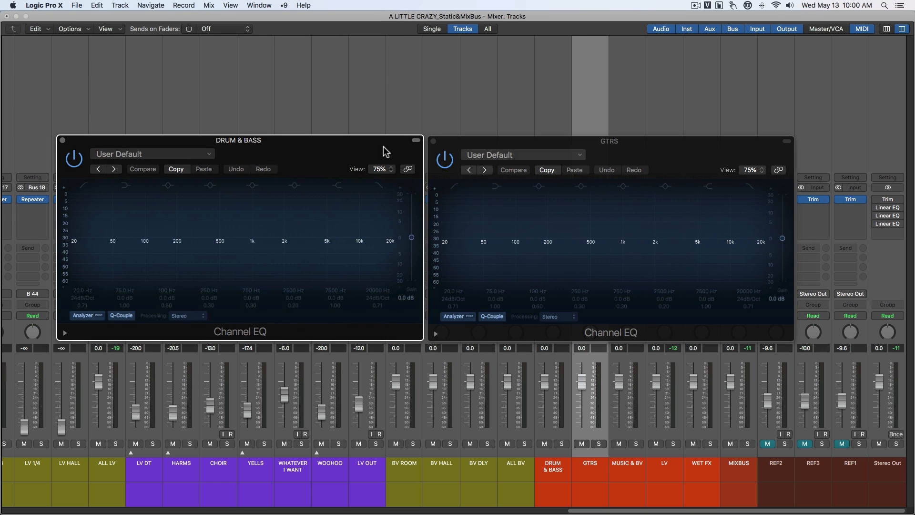
left_click(470, 141)
Set the fourth Channel EQ band to 610 Hz on both buses, at -1.0 dB for DRUM & BASS and +0.5 dB for GTRS.
left_click(210, 185)
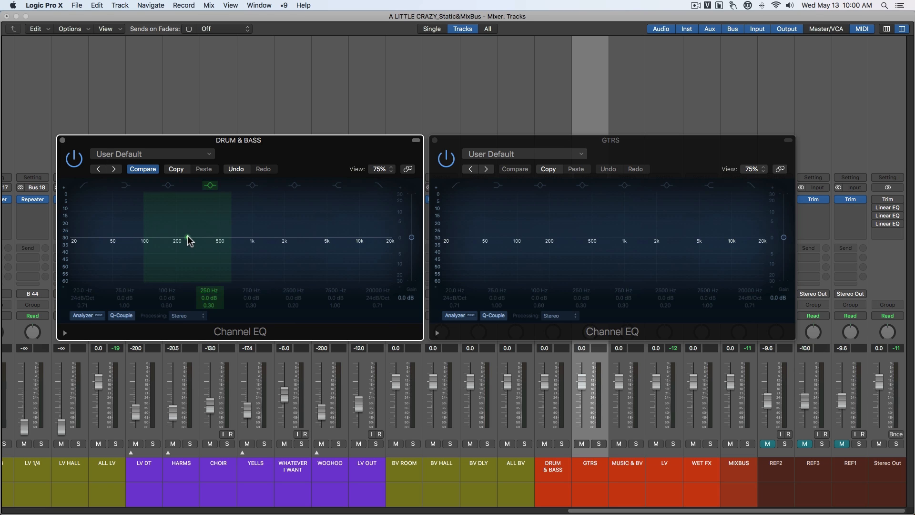
left_click_drag(188, 237, 235, 238)
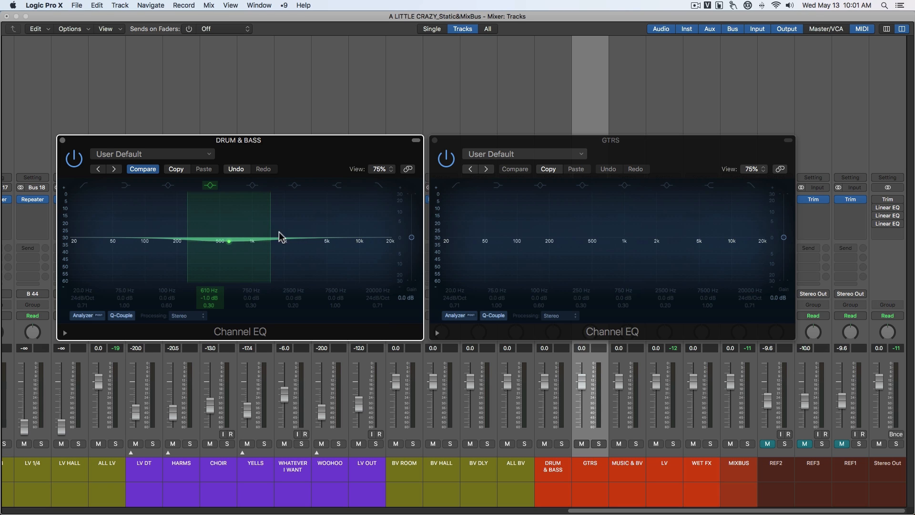
left_click(585, 185)
left_click_drag(563, 240, 601, 236)
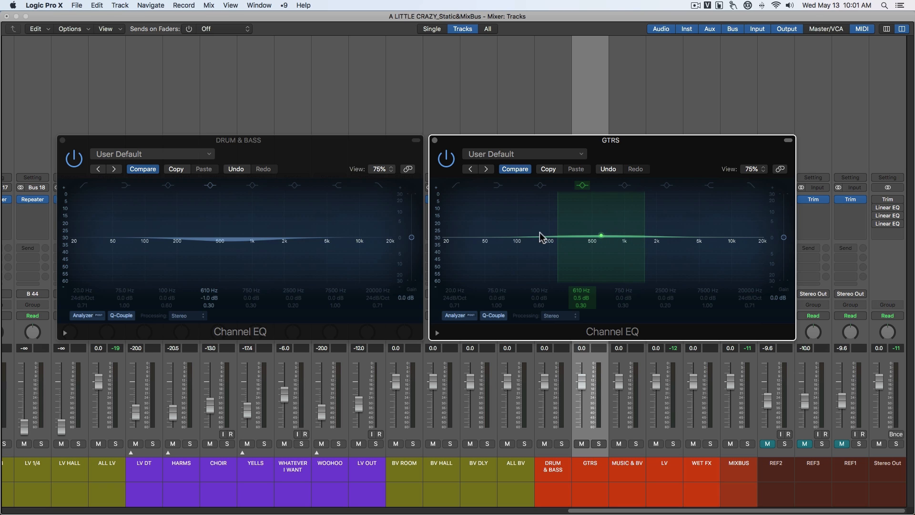
Close both Channel EQ windows and remove the Channel EQ from the DRUM & BASS and GTRS buses together.
left_click(324, 153)
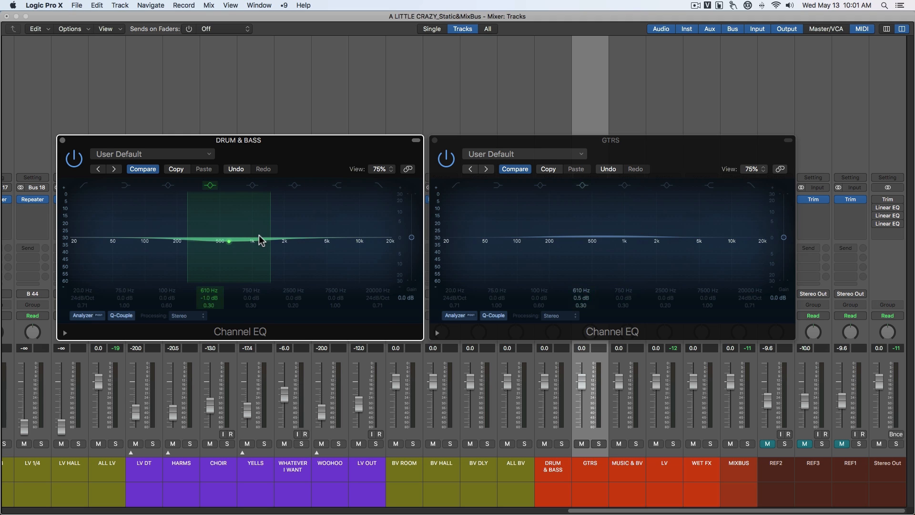
left_click(62, 140)
left_click(434, 140)
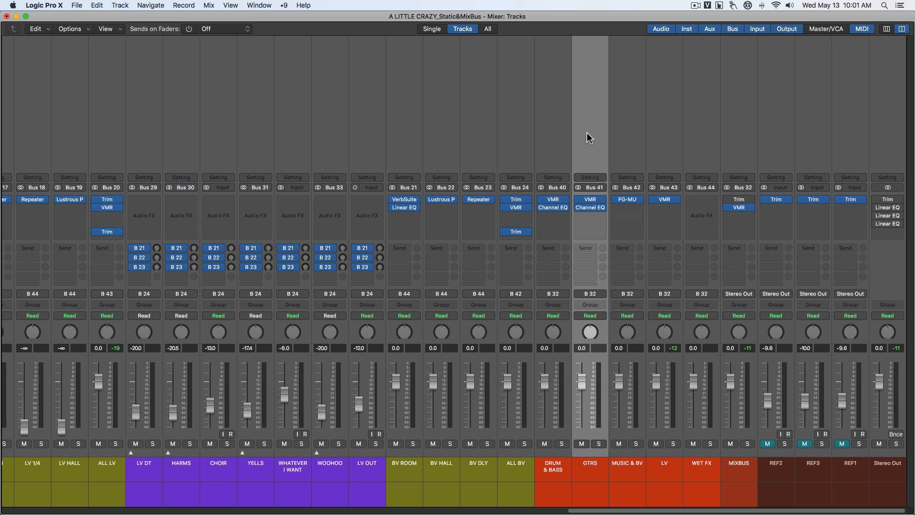
left_click(561, 153, "shift")
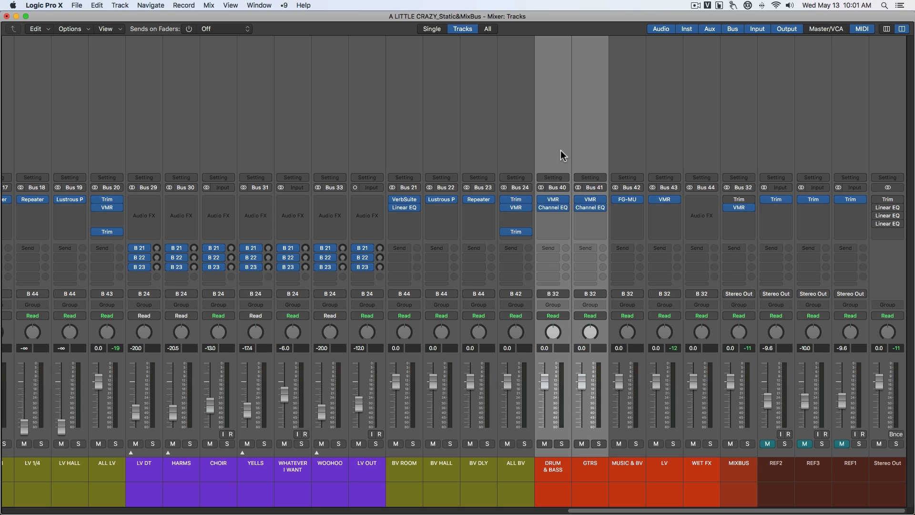
left_click(563, 211)
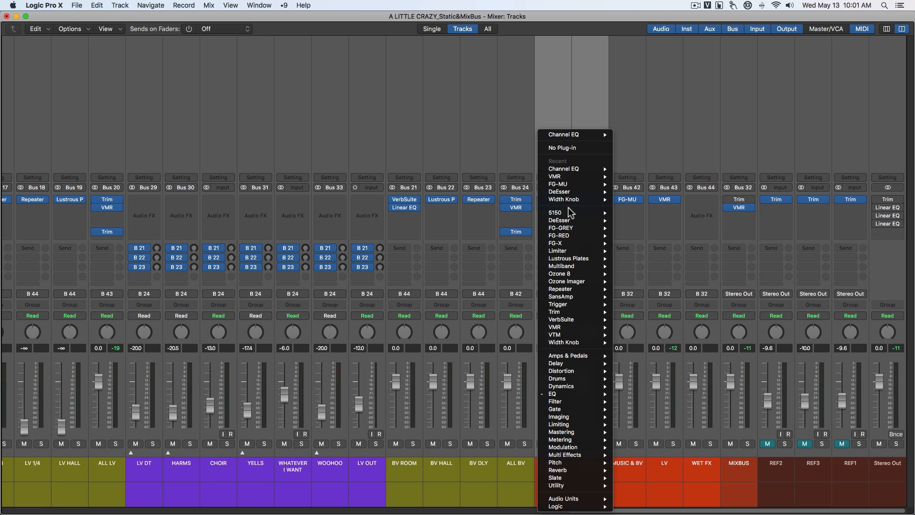
left_click(566, 147)
Try a 5.0 dB cut at 250 Hz with a Channel EQ on the DRUM & BASS bus and remove the plug-in.
left_click(553, 155)
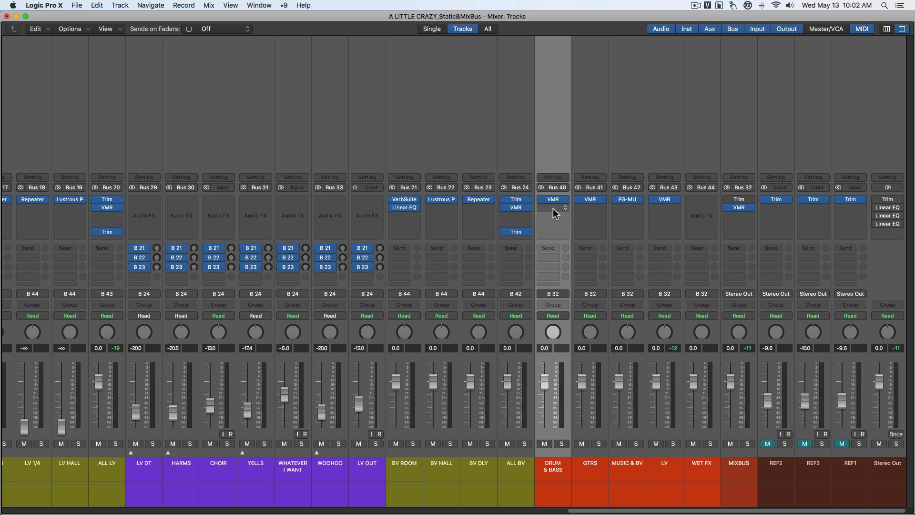
left_click(553, 205)
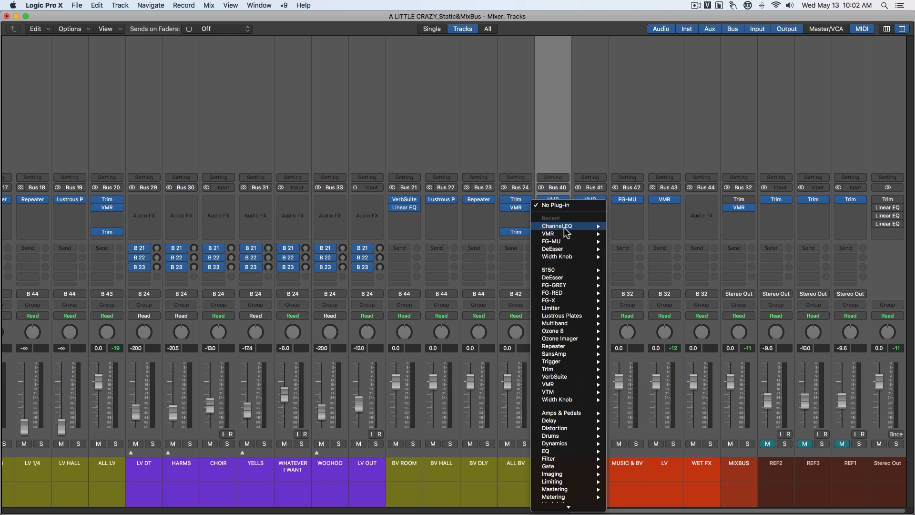
left_click(467, 199)
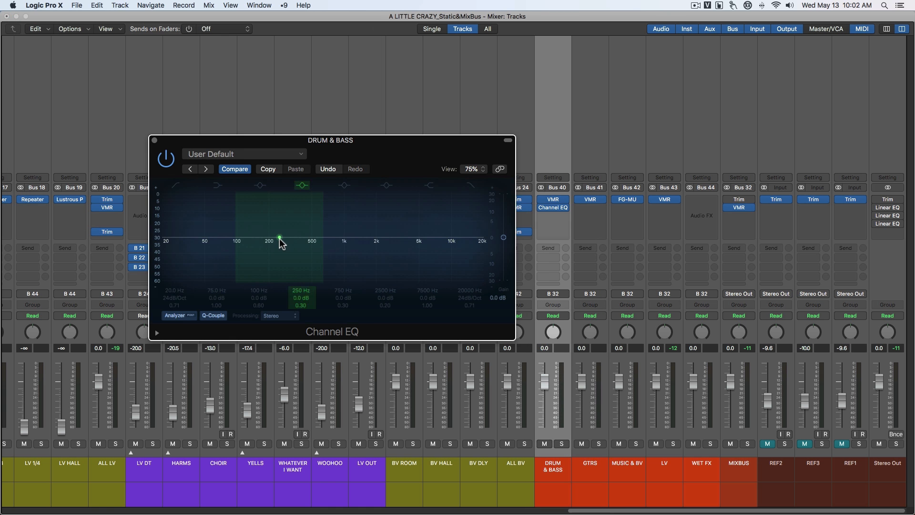
mouse_move(280, 240)
left_mouse_down()
mouse_move(277, 272)
mouse_move(280, 247)
mouse_move(336, 270)
mouse_move(335, 262)
mouse_move(417, 251)
mouse_move(420, 263)
mouse_move(365, 258)
mouse_move(351, 236)
mouse_move(323, 263)
mouse_move(280, 248)
left_mouse_up()
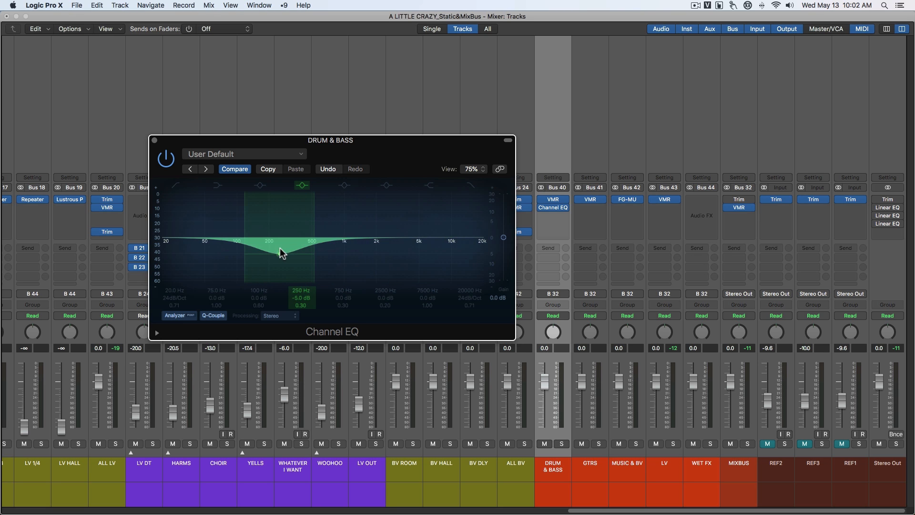
left_click(302, 185)
left_click(155, 140)
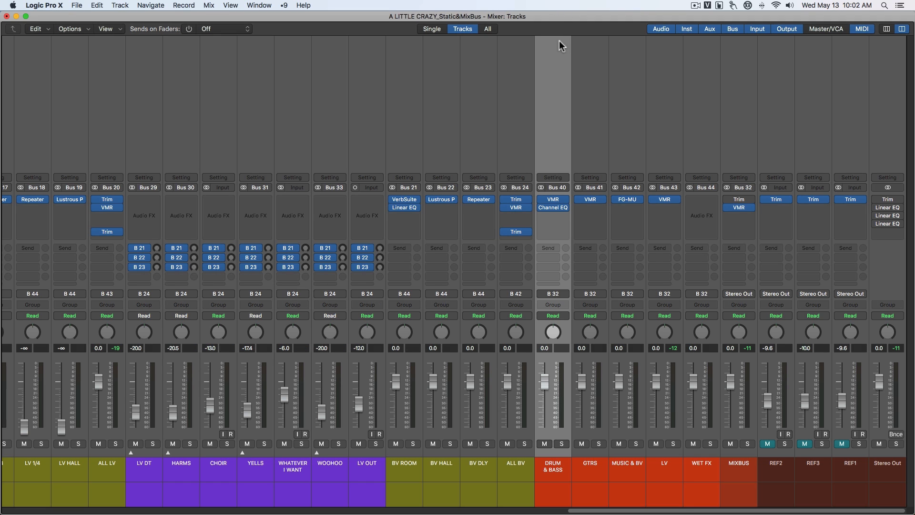
left_click(566, 207)
left_click(567, 147)
left_click(591, 151)
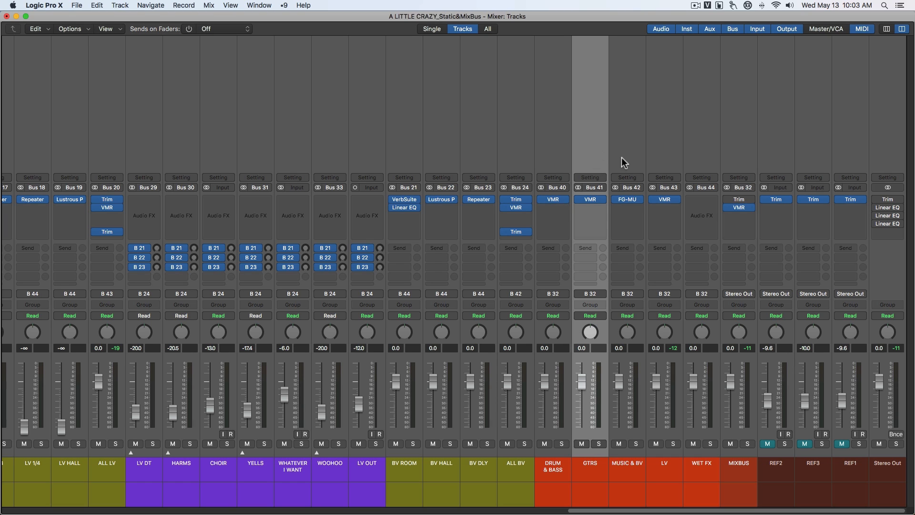
left_click(625, 158)
left_click(666, 159)
left_click(696, 163)
left_click(554, 156)
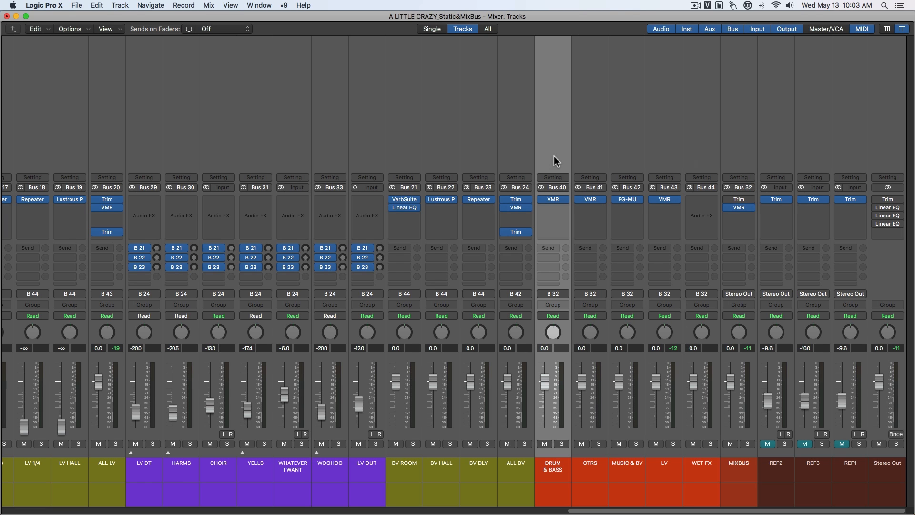
left_click(601, 162)
left_click(629, 166)
left_click(670, 166)
left_click(705, 164)
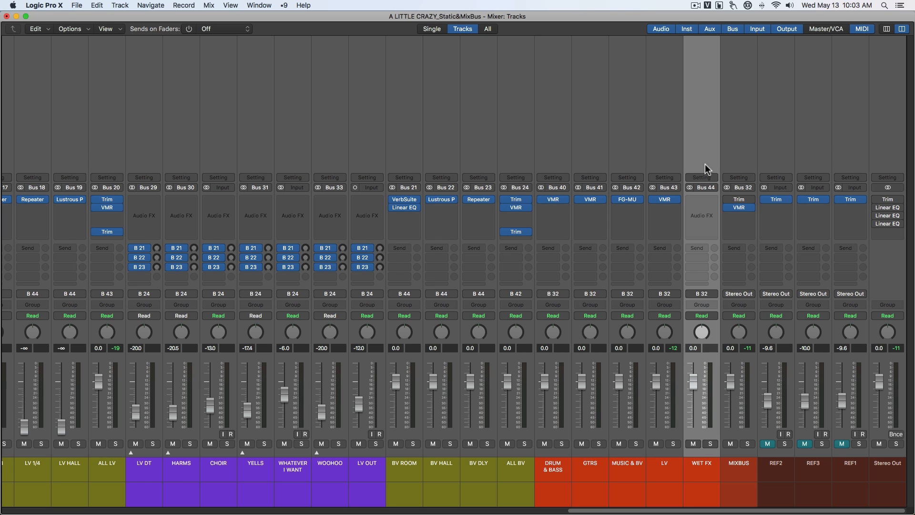
Add the London module after the FG-116 in the DRUM & BASS bus's VMR and play the bus soloed.
left_click(555, 158)
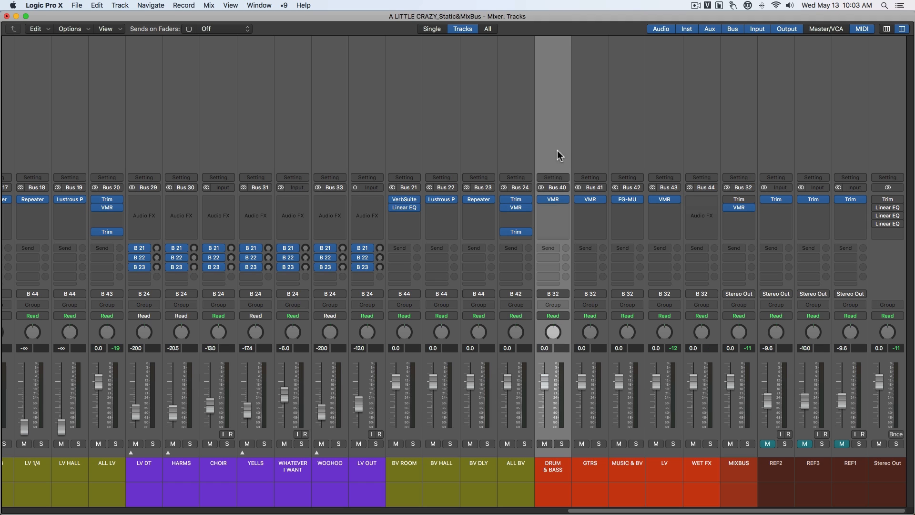
left_click(556, 199)
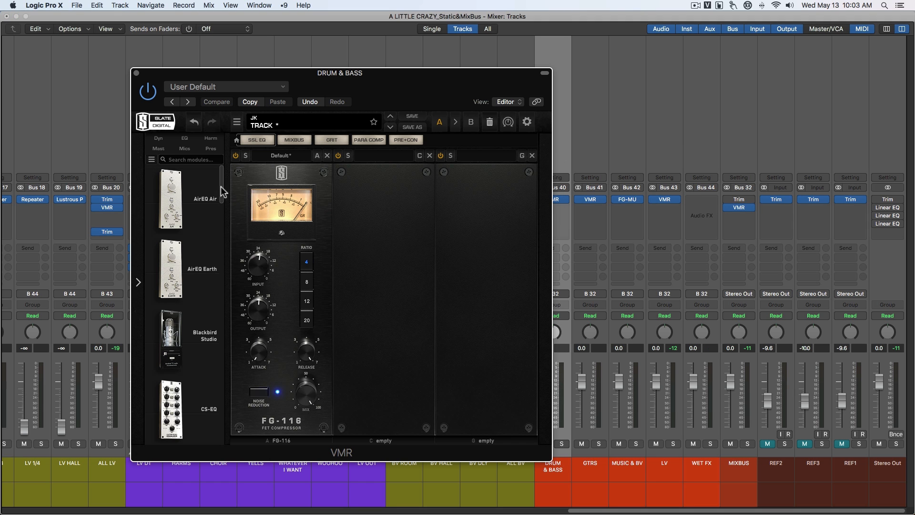
scroll(224, 197, "down", 2)
left_click_drag(224, 196, 225, 379)
left_click_drag(191, 304, 380, 300)
key("s")
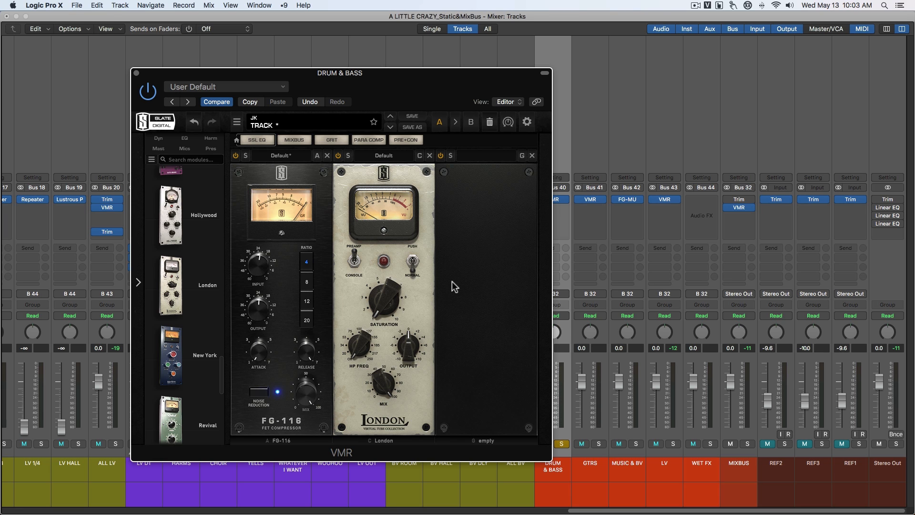
key("space")
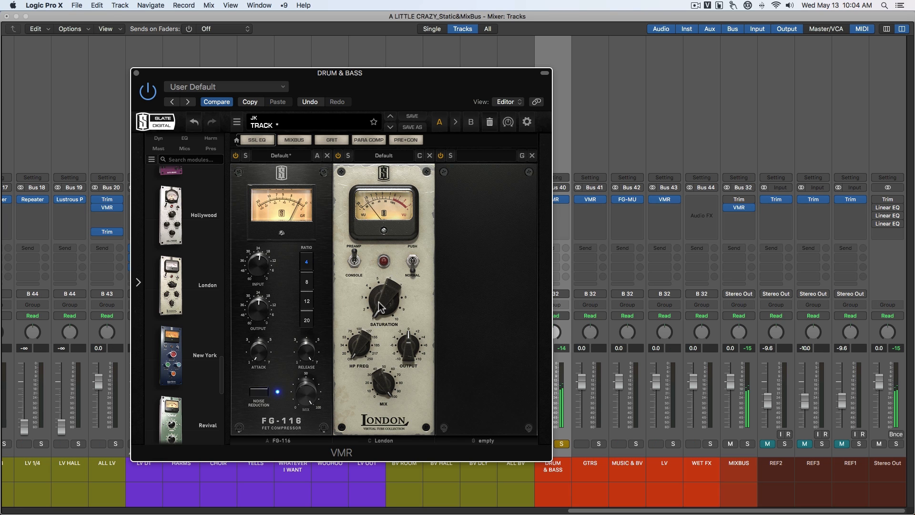
Raise the London module's saturation gradually to about 3 during playback and close the VMR window.
left_click_drag(381, 290, 390, 382)
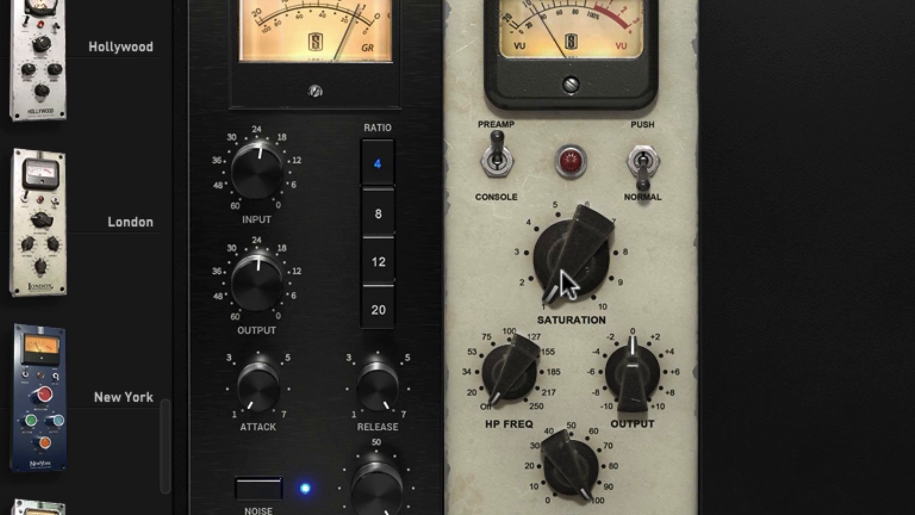
left_click_drag(565, 264, 559, 205)
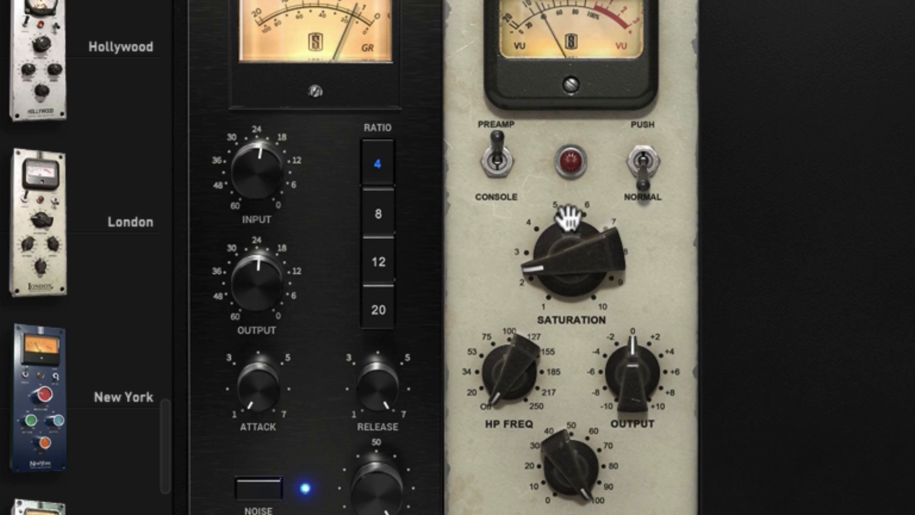
left_click_drag(563, 210, 563, 166)
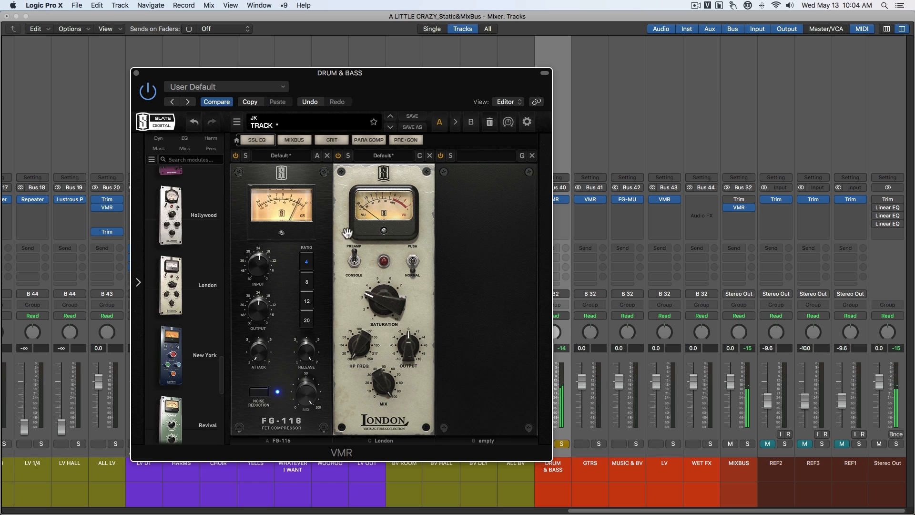
left_click(136, 75)
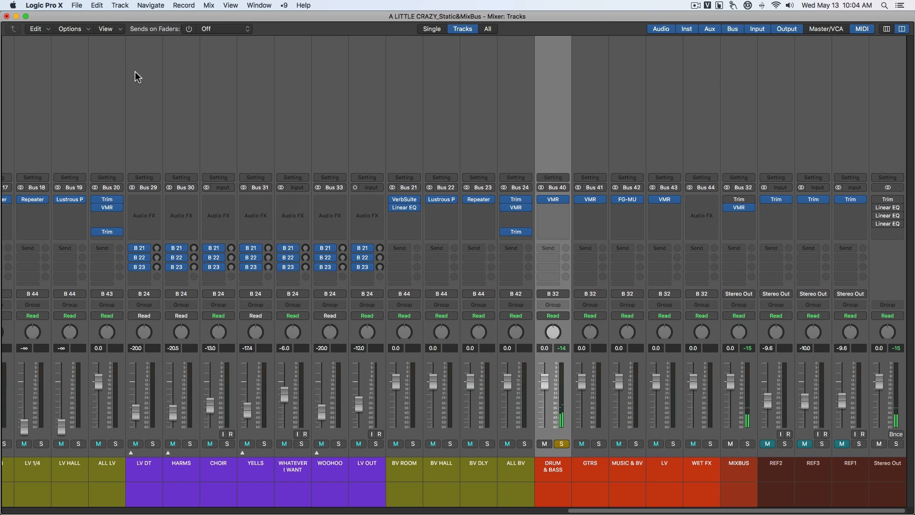
Solo only the GTRS bus and insert an FG-N EQ between the FG-Stress and the last Trimmer in its VMR.
left_click(587, 162)
left_click(599, 444, "alt")
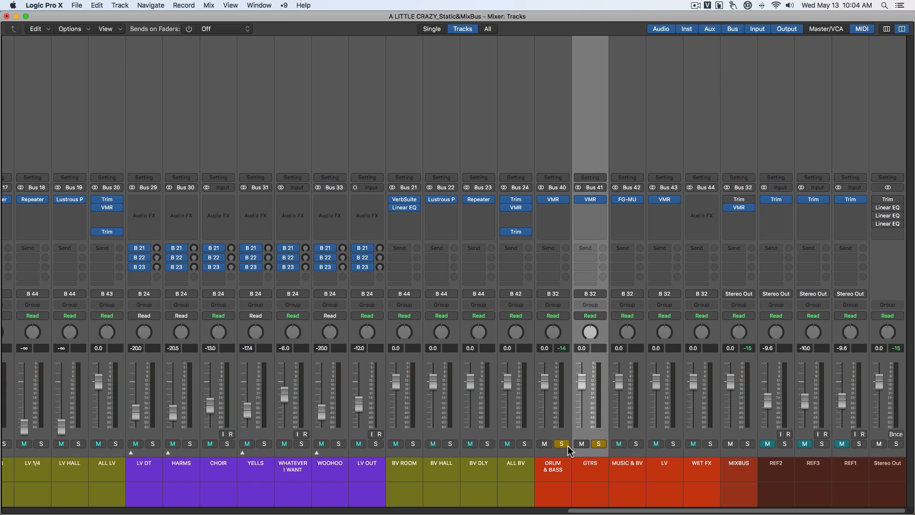
left_click(589, 199)
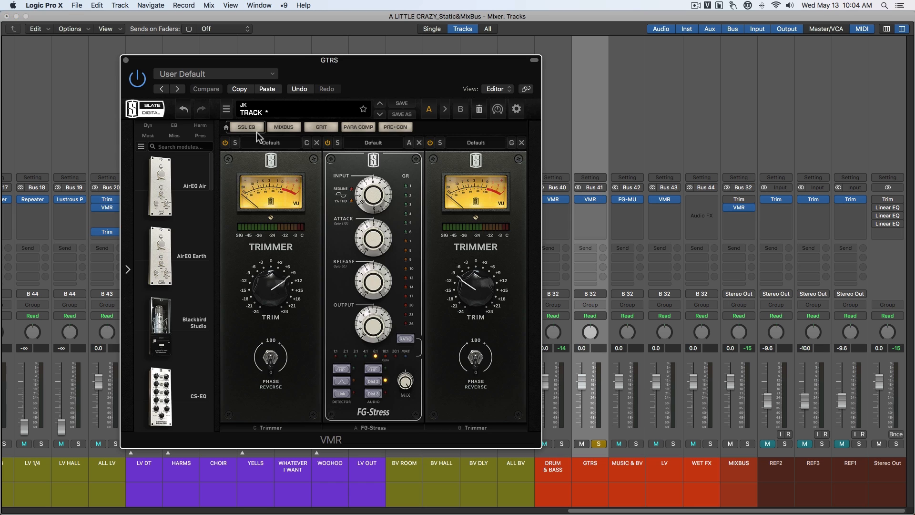
scroll(165, 248, "down", 10)
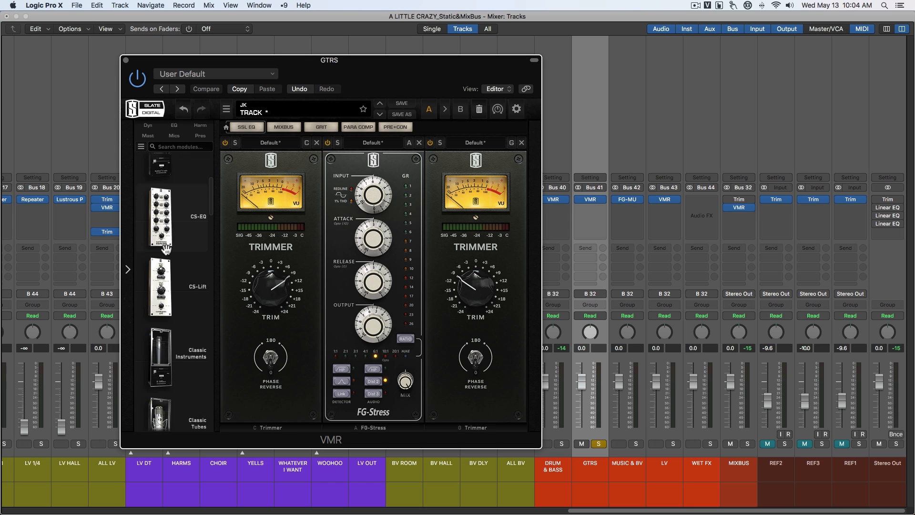
scroll(165, 249, "down", 10)
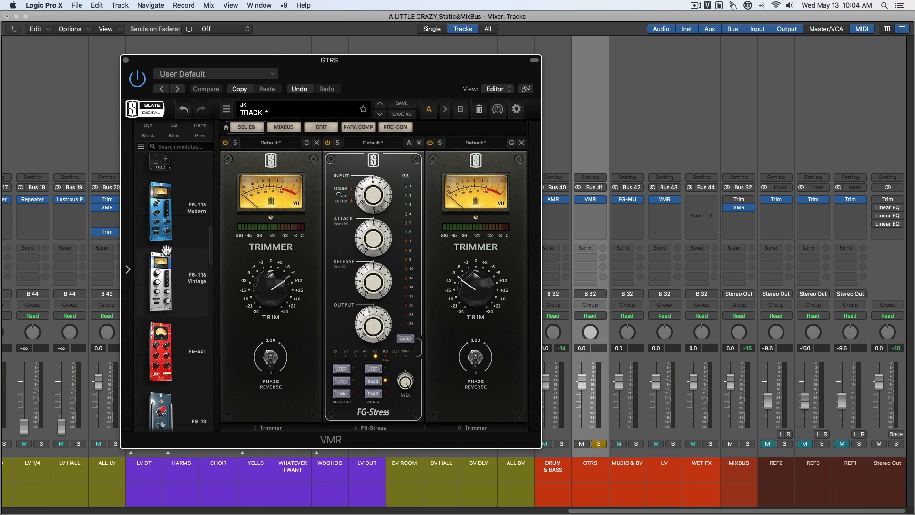
scroll(166, 249, "down", 5)
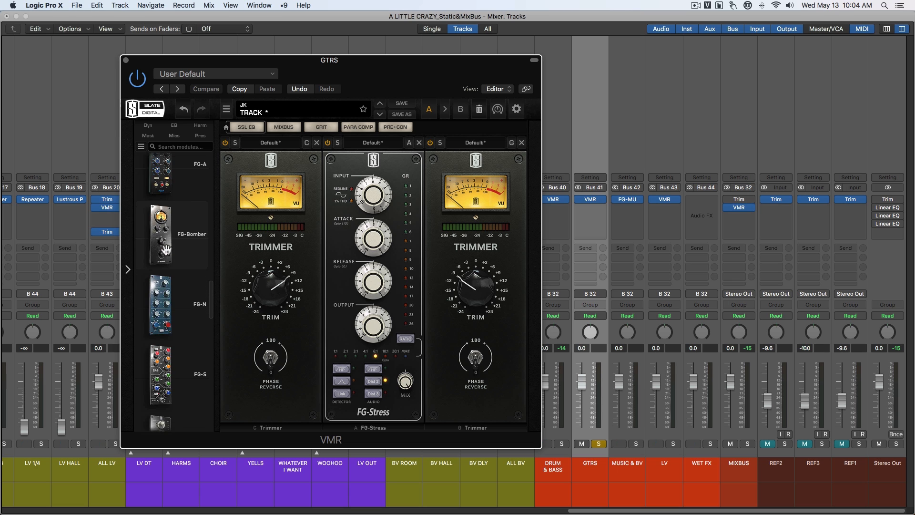
left_click_drag(173, 263, 478, 276)
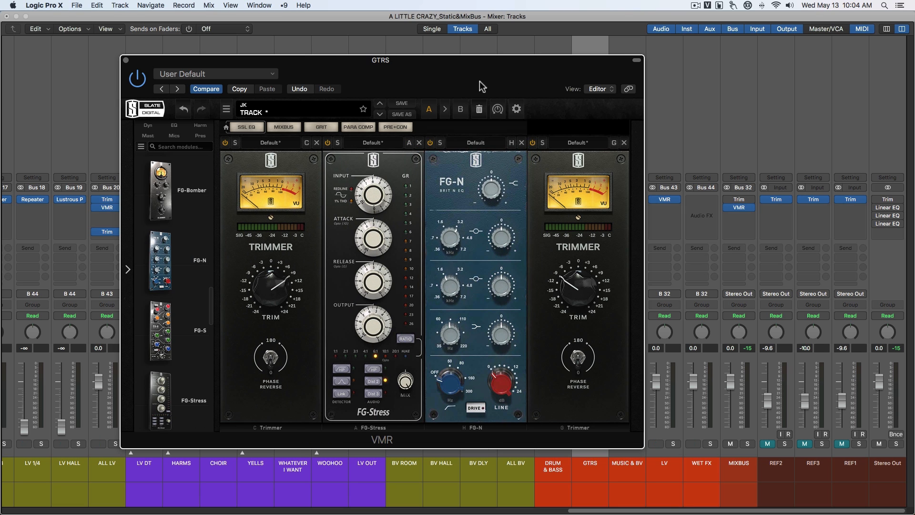
left_click_drag(466, 61, 402, 70)
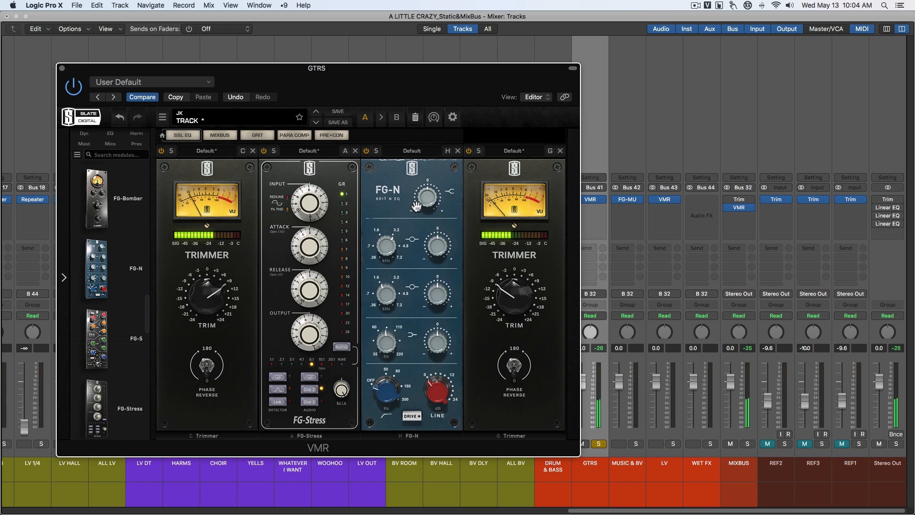
Boost the FG-N's upper mid band by about 1.65 dB, compare with the module bypassed and close the VMR window.
left_click_drag(436, 246, 436, 245)
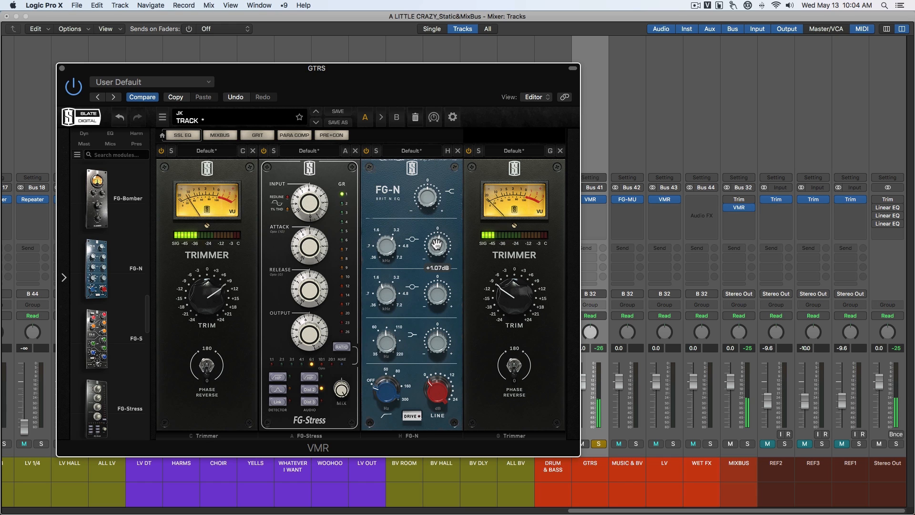
left_click(367, 151)
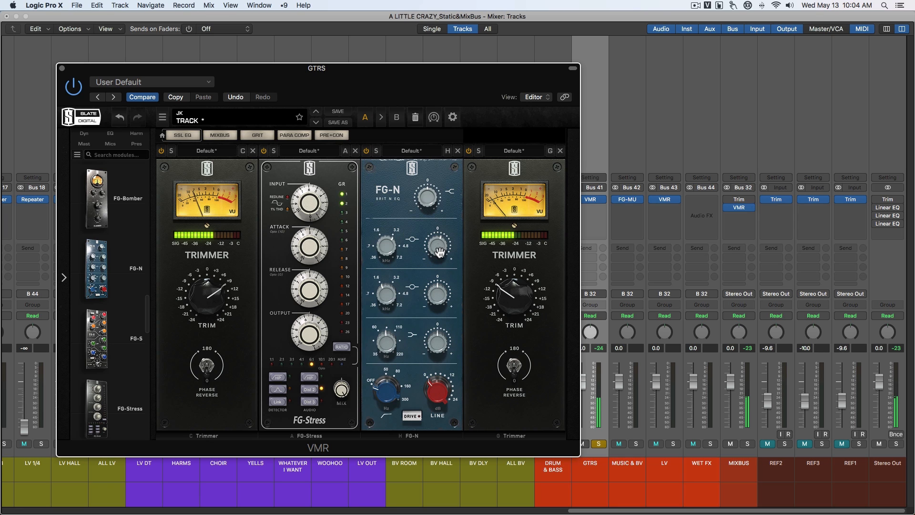
left_click(366, 149)
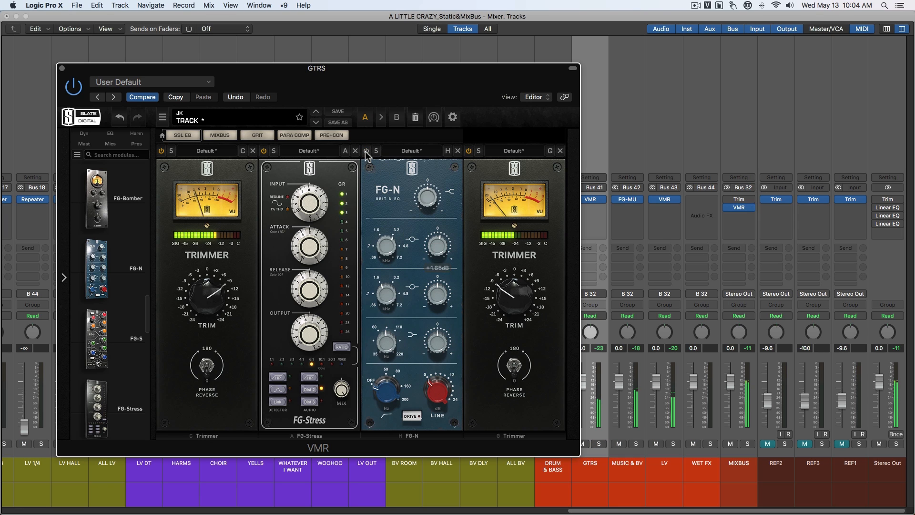
left_click(61, 68)
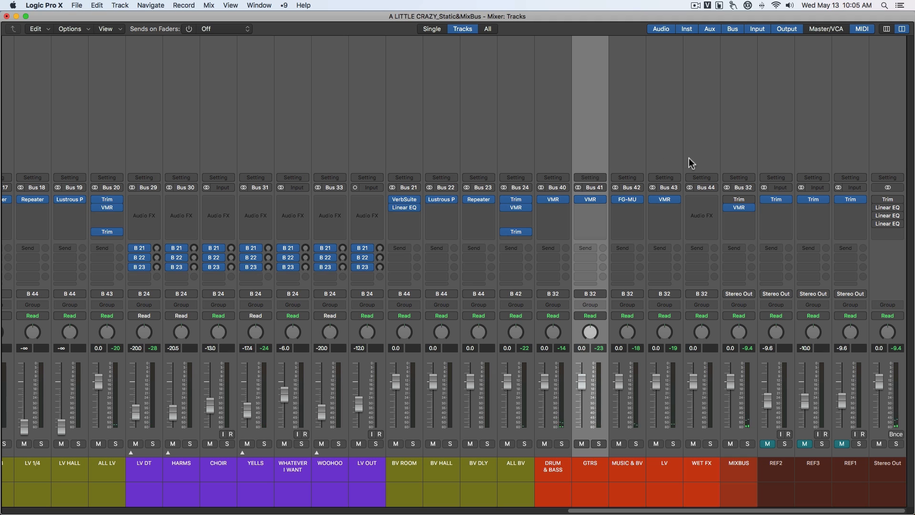
Insert a stereo Ozone Imager on the WET FX bus and close its window.
left_click(705, 153)
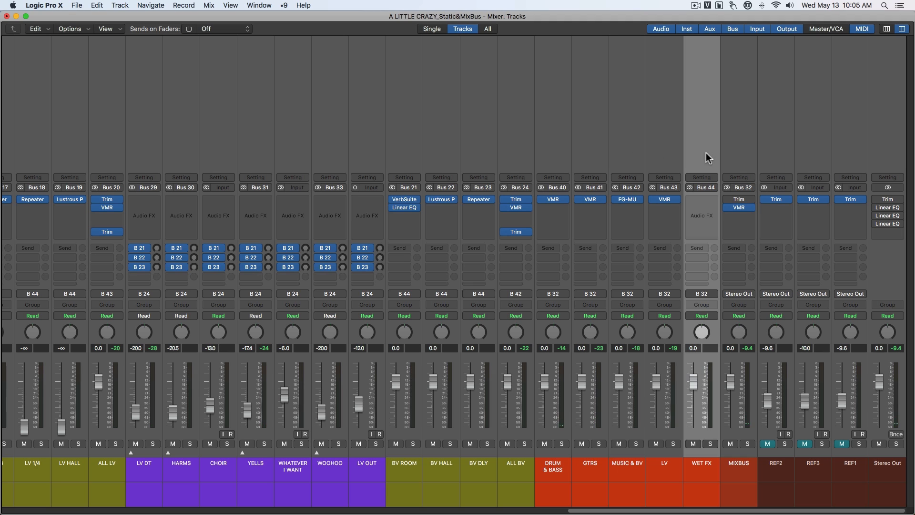
left_click(695, 201)
mouse_move(716, 334)
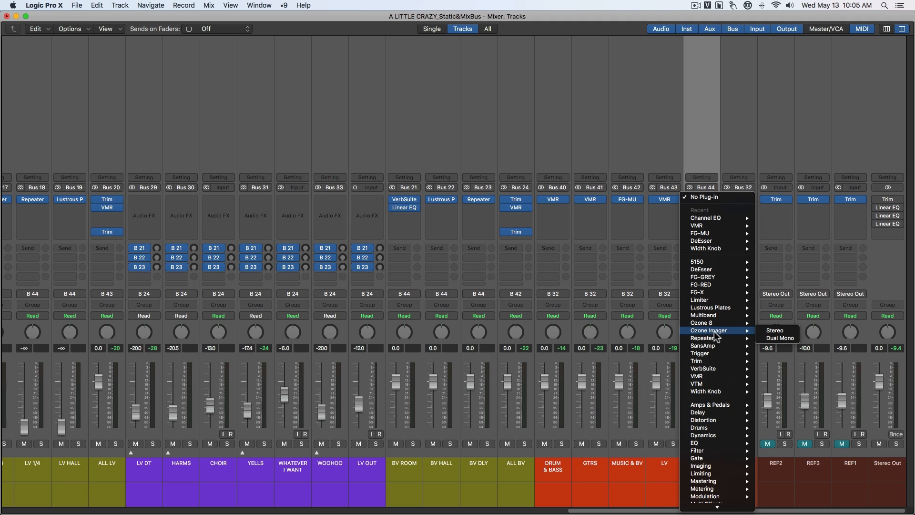
left_click(779, 330)
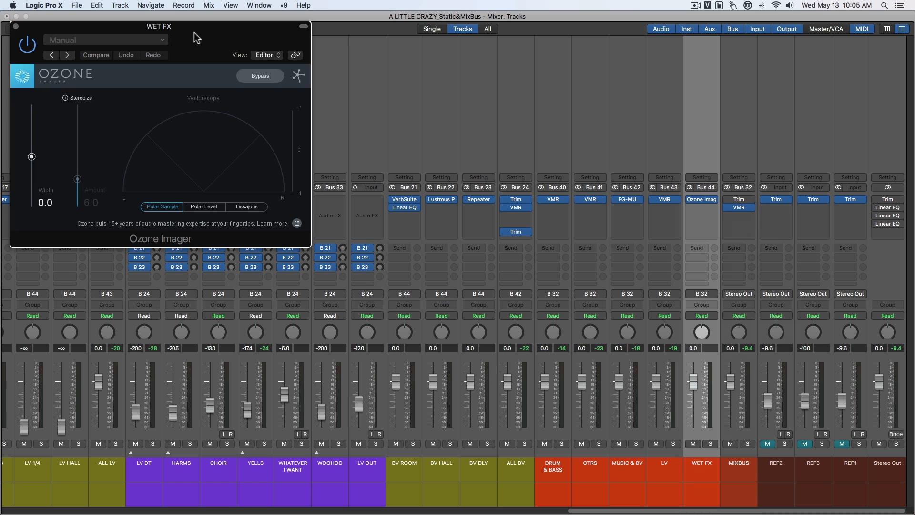
left_click_drag(196, 35, 524, 139)
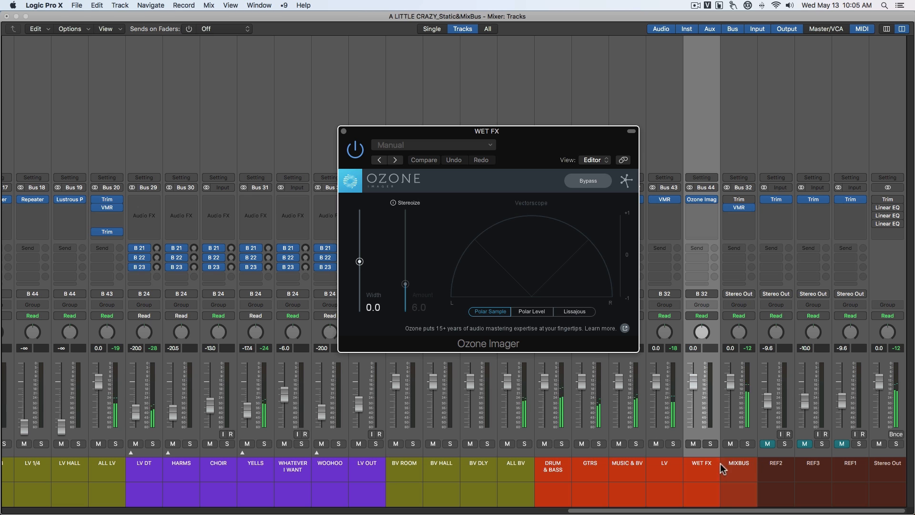
left_click_drag(700, 509, 645, 509)
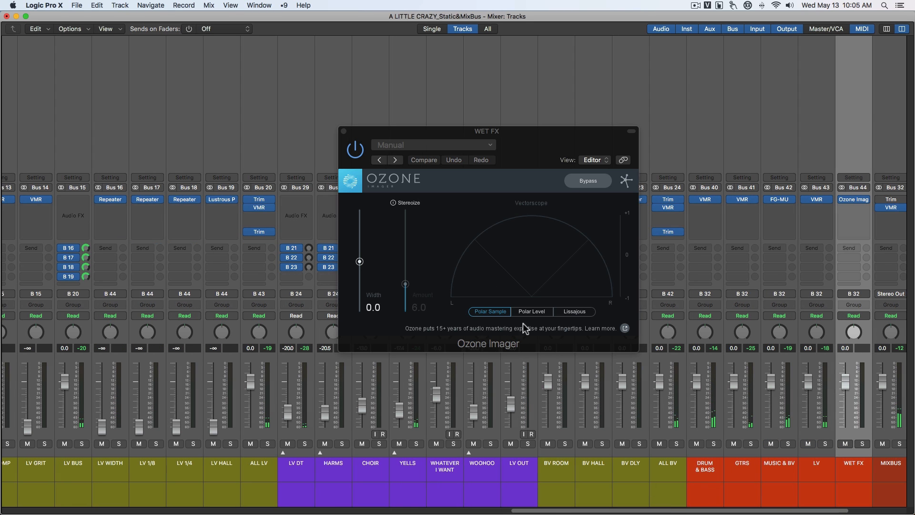
left_click(344, 131)
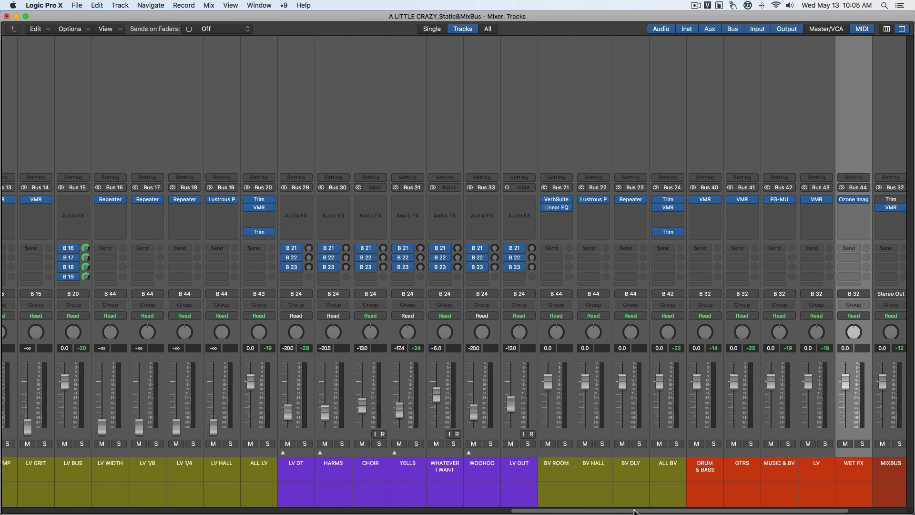
Solo the LV DT and YELLS tracks.
mouse_move(634, 511)
left_mouse_down()
mouse_move(572, 508)
mouse_move(637, 508)
left_mouse_up()
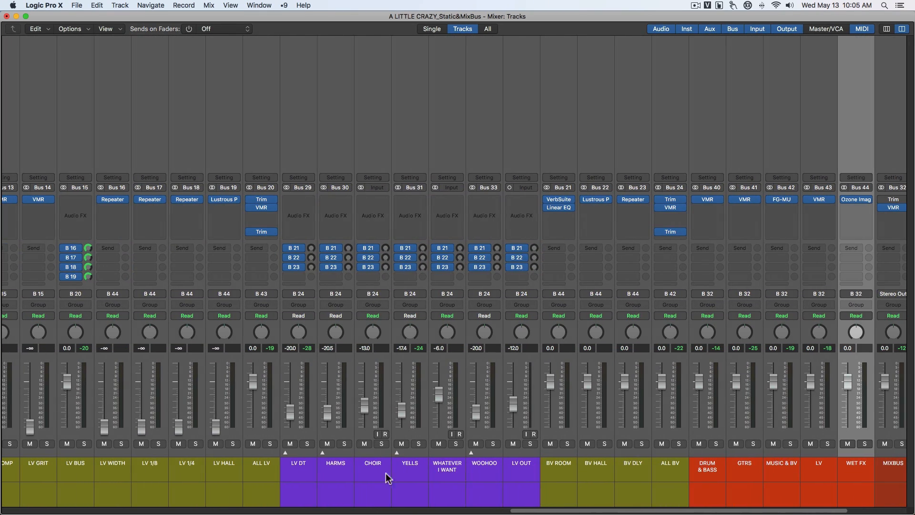
left_click(335, 474)
left_click(304, 473)
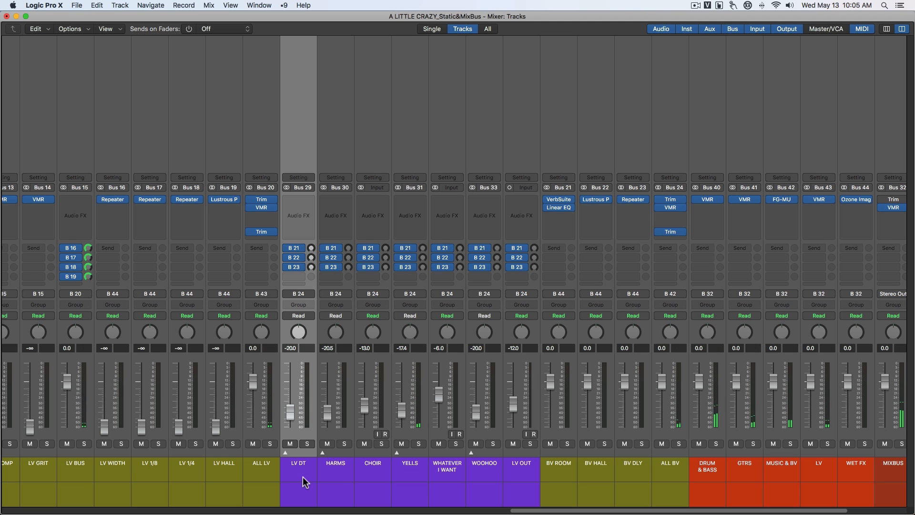
key("s")
left_click(403, 473)
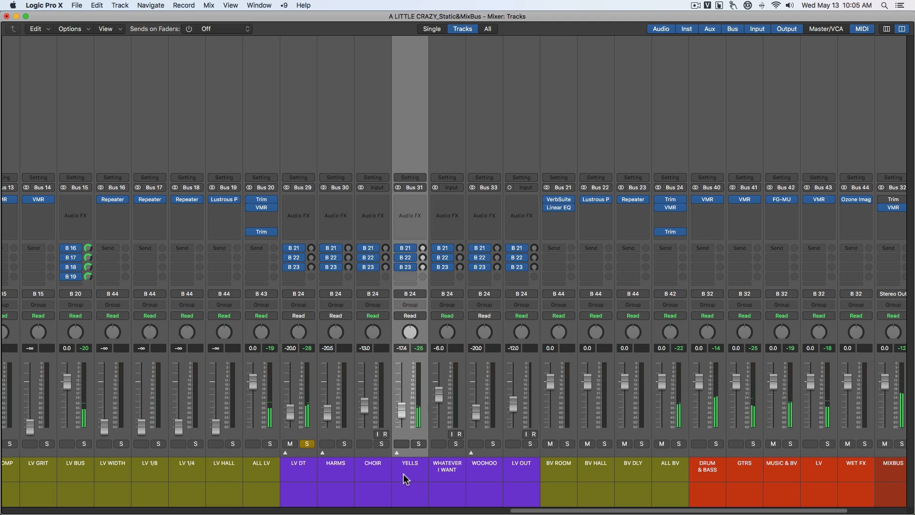
key("s")
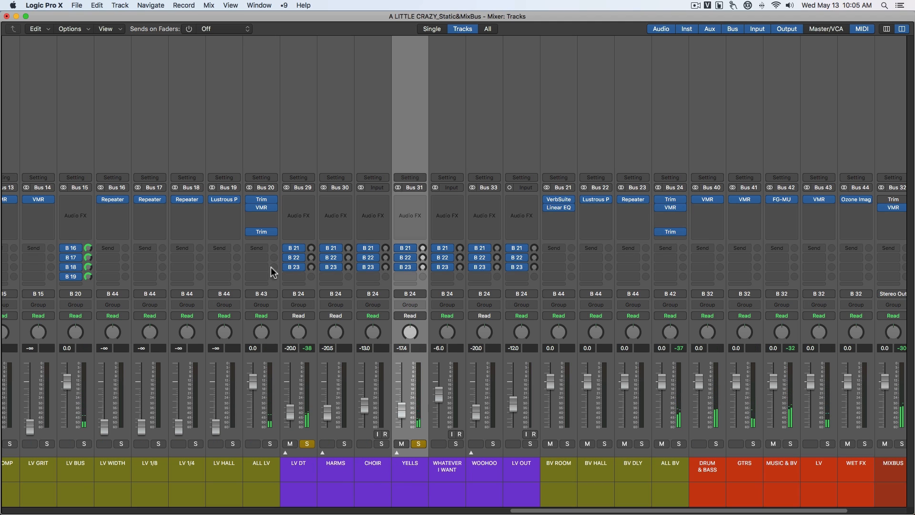
Bring LV DT's send to Bus 21 up to 0.0 dB and unsolo both YELLS and LV DT.
left_click(310, 248, "alt")
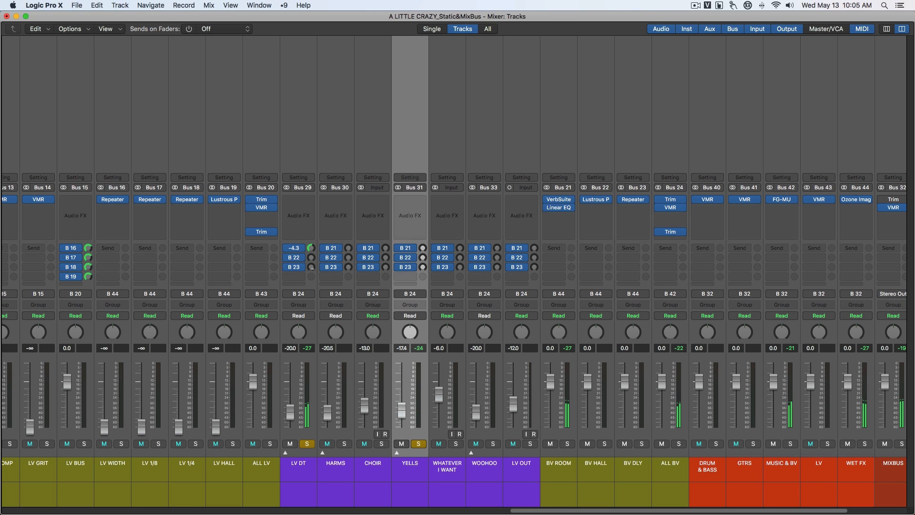
left_click_drag(308, 249, 309, 253)
left_click(419, 444)
left_click(308, 444)
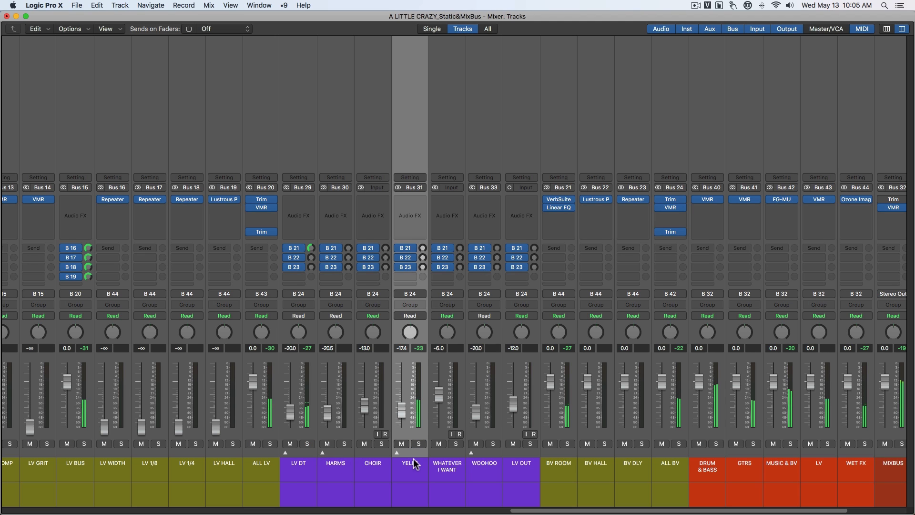
Set LV DT's Bus 21 send to -3.9 dB and bring up the Bus 21 sends of YELLS and WOOHOO.
left_click(295, 471)
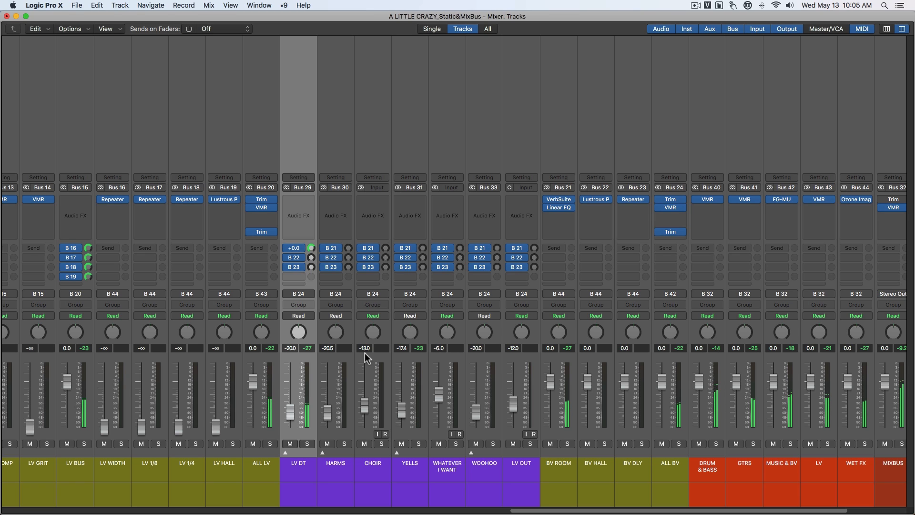
scroll(310, 252, "down", 2)
scroll(422, 248, "down", 1)
scroll(311, 248, "down", 4)
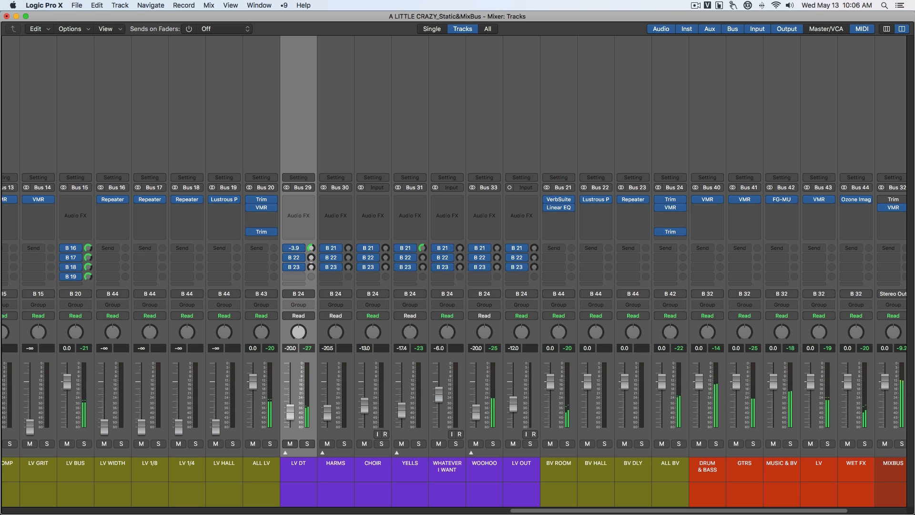
left_click_drag(497, 248, 496, 238)
left_click_drag(557, 510, 302, 510)
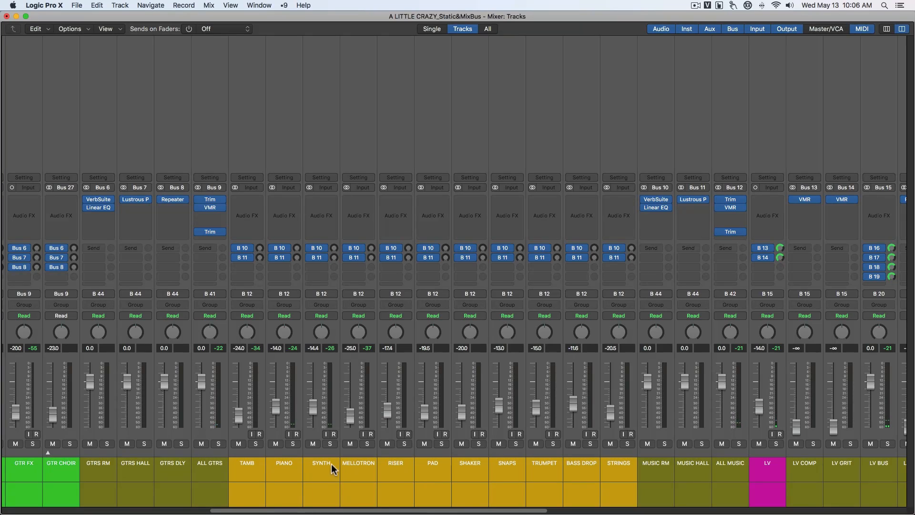
Start playback, solo the PIANO track, bring up its Bus 10 send and unsolo it.
left_click(288, 468)
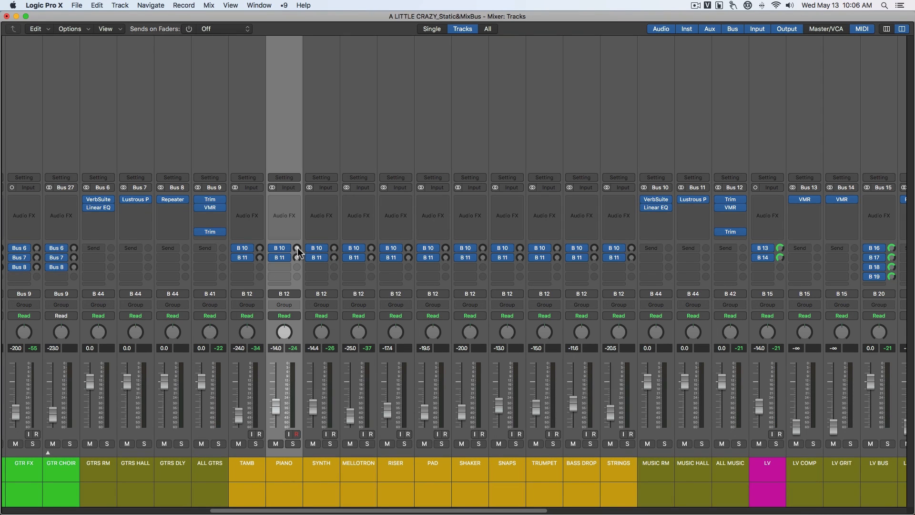
key("space")
key("s")
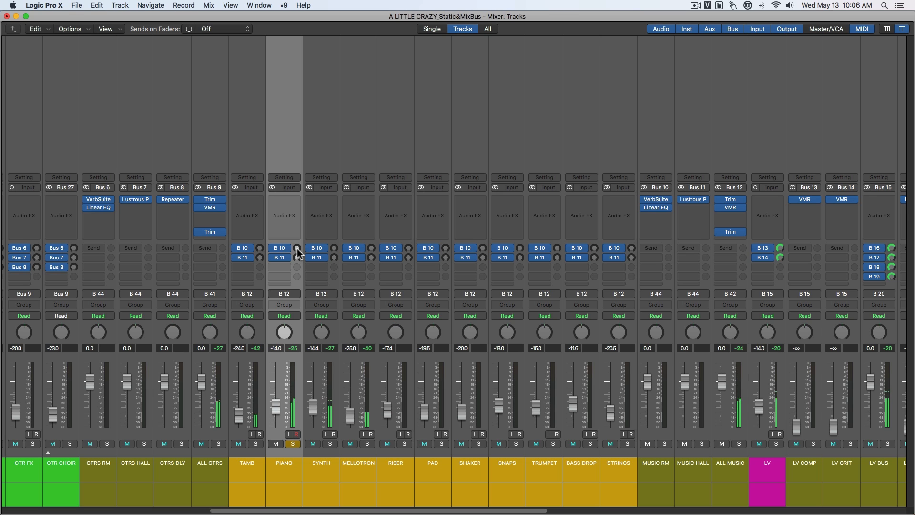
left_click_drag(297, 248, 295, 184)
key("s")
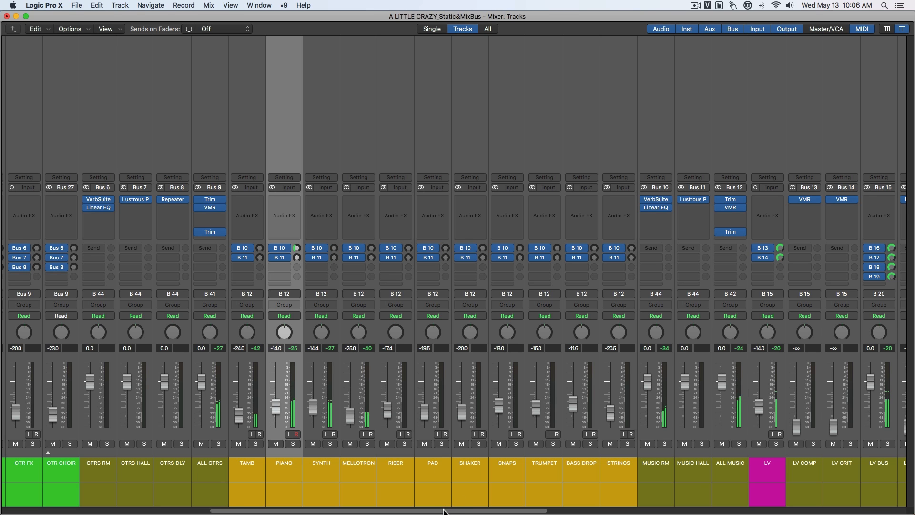
Solo the MELLOTRON track, bring up its Bus 10 send and unsolo it.
left_click(362, 473)
key("s")
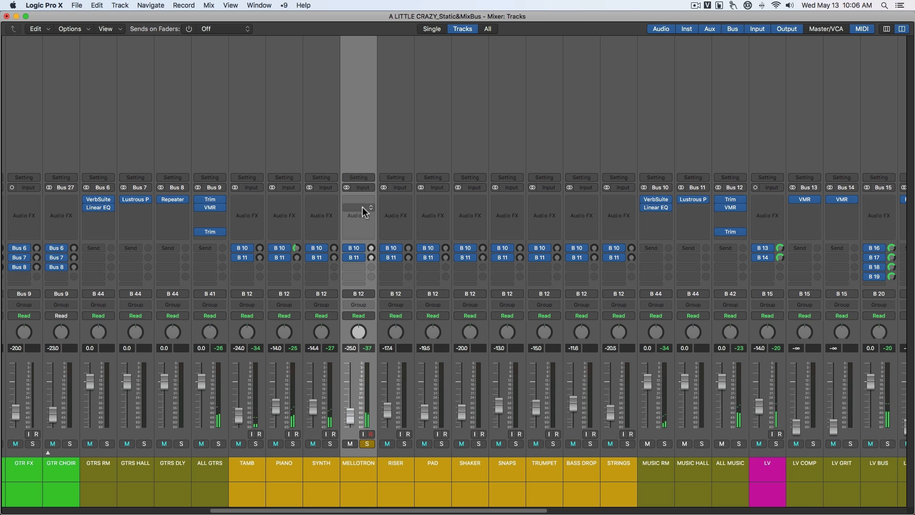
left_click(371, 250, "alt")
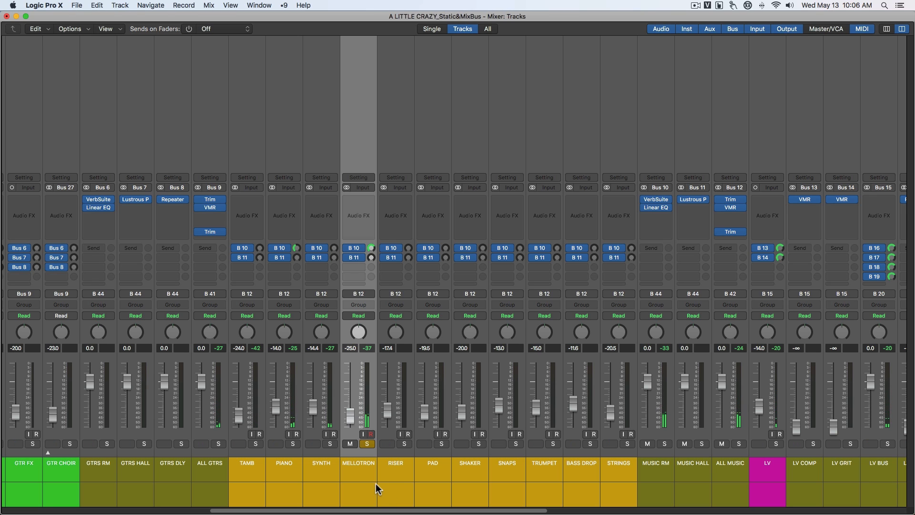
key("s")
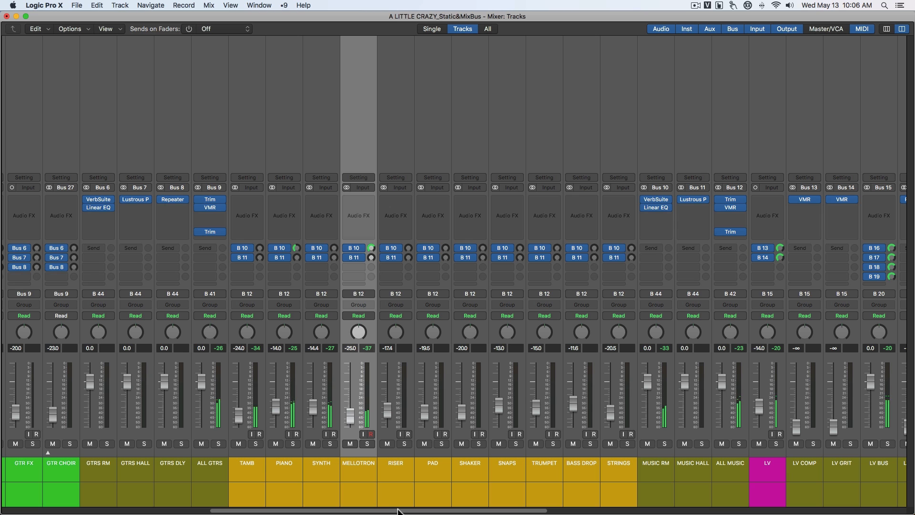
Solo the WET FX bus.
left_click_drag(398, 511, 802, 511)
left_click(710, 476)
key("s")
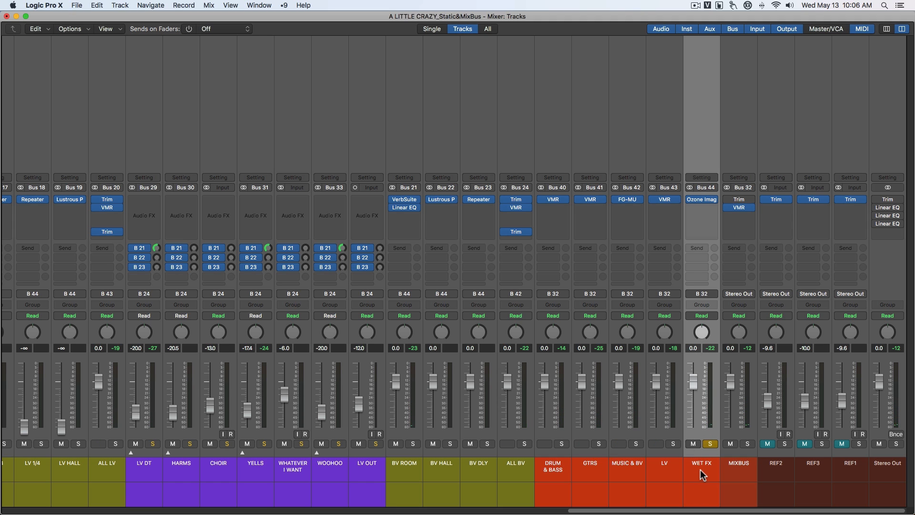
In WET FX's Ozone Imager, switch the vectorscope to Polar Level, set Width to 69.8 and toggle the plug-in to compare.
left_click(702, 199)
left_click_drag(473, 121, 449, 110)
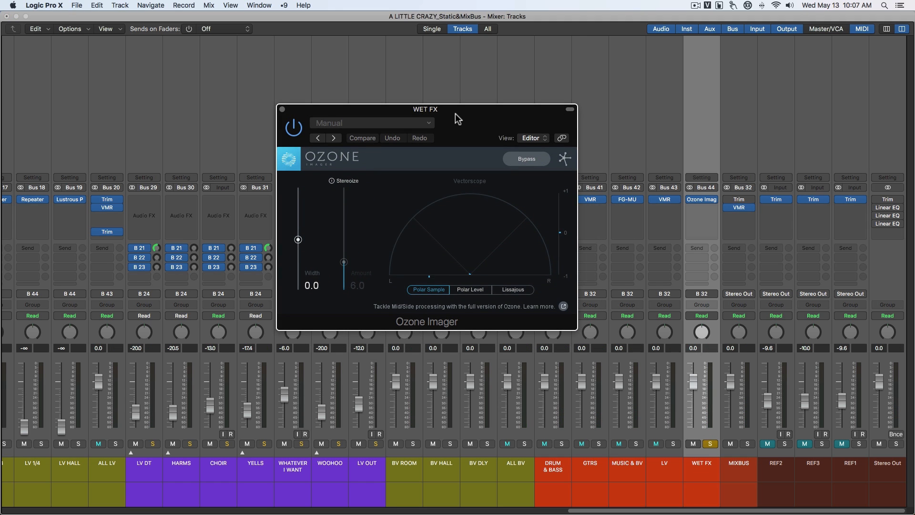
left_click(462, 290)
left_click_drag(298, 240, 297, 206)
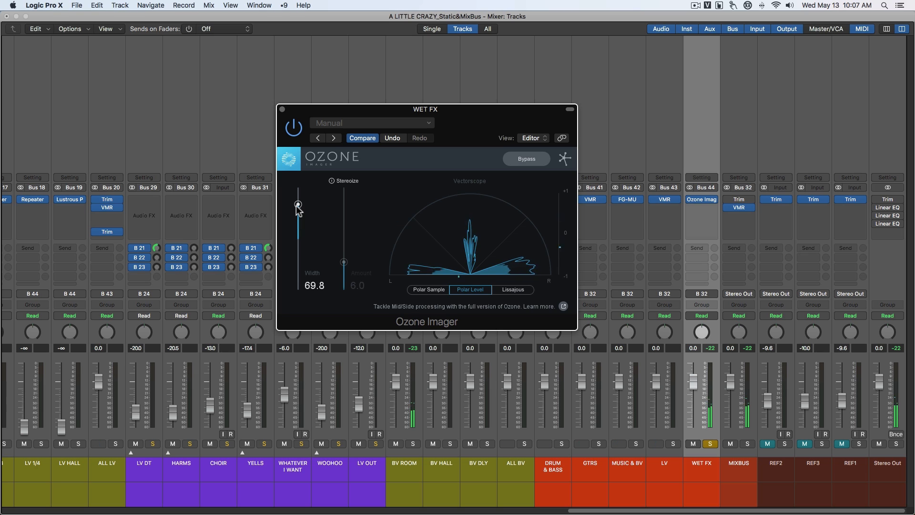
left_click(293, 129)
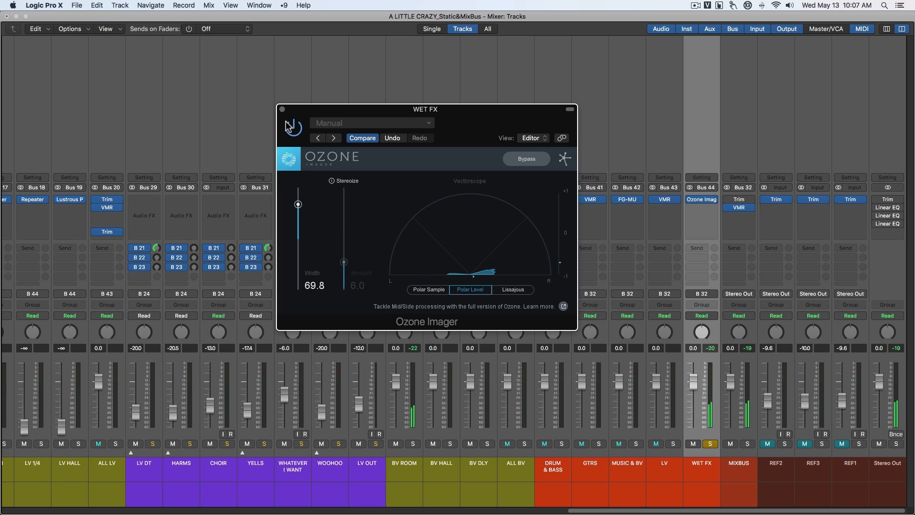
left_click(281, 109)
Insert VMR after the Ozone Imager on WET FX and load a CS-EQ module into its first slot.
left_click(699, 207)
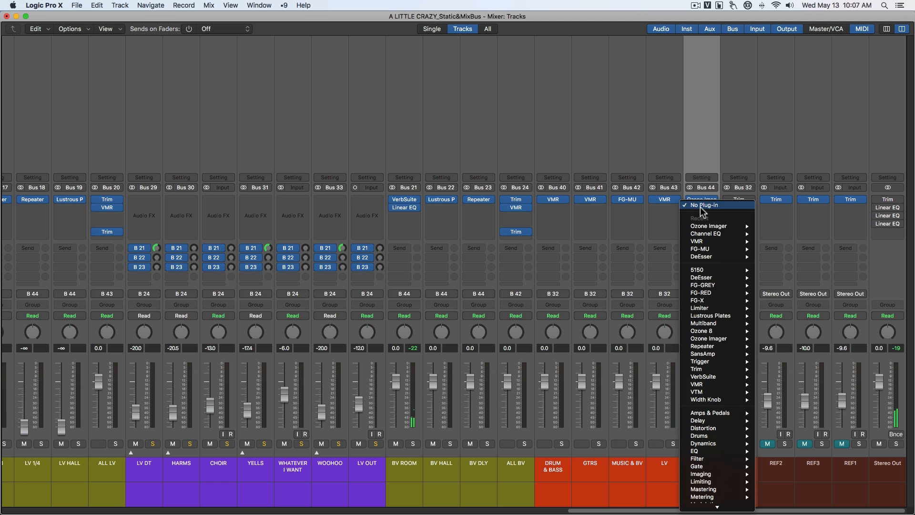
mouse_move(702, 235)
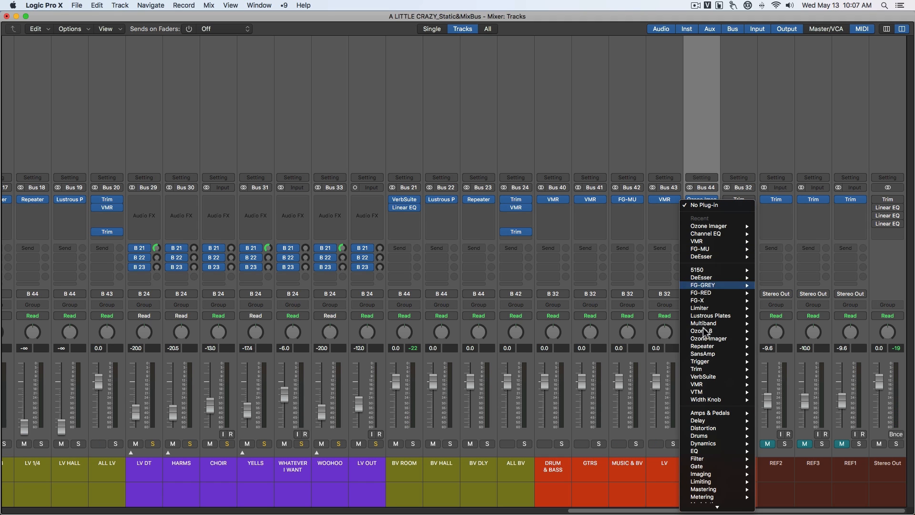
left_click(704, 384)
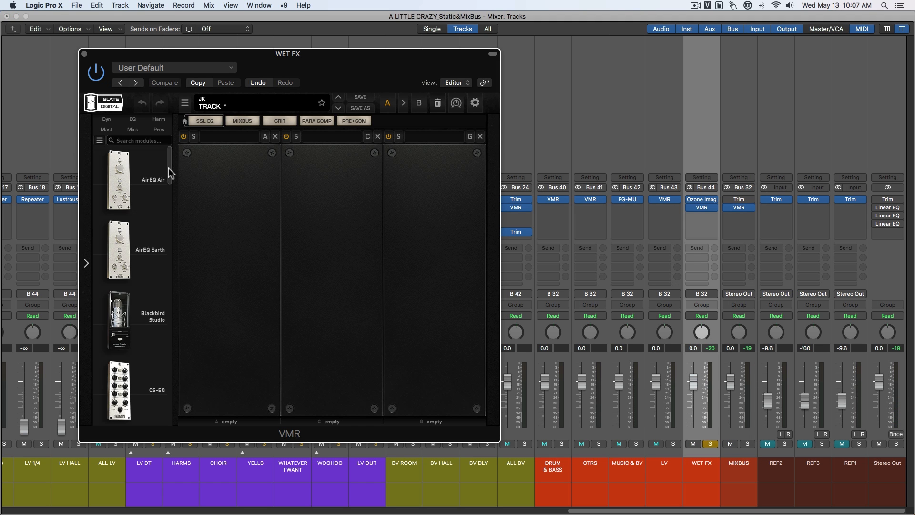
left_click(133, 119)
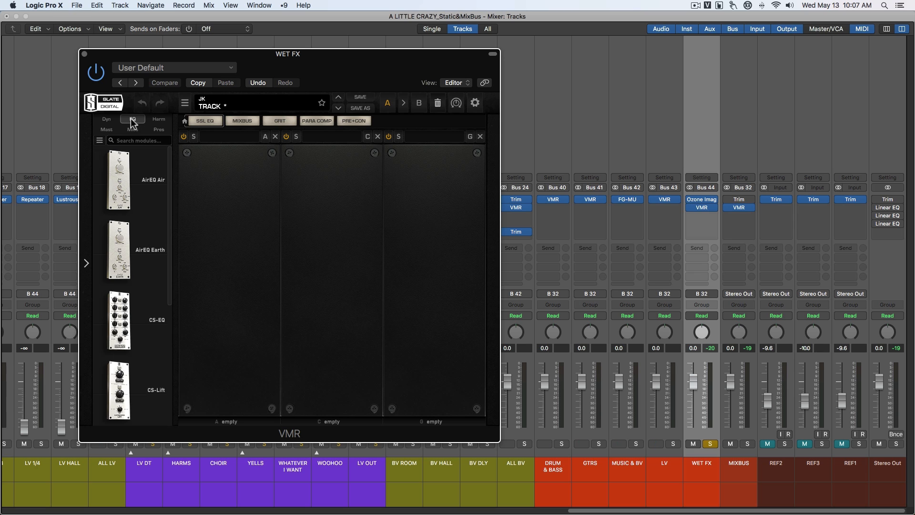
left_click_drag(131, 313, 205, 305)
Raise the CS-EQ's high-pass filter on WET FX, lower its low-pass filter to about 4.26 kHz and close VMR.
key("space")
double_click(258, 347)
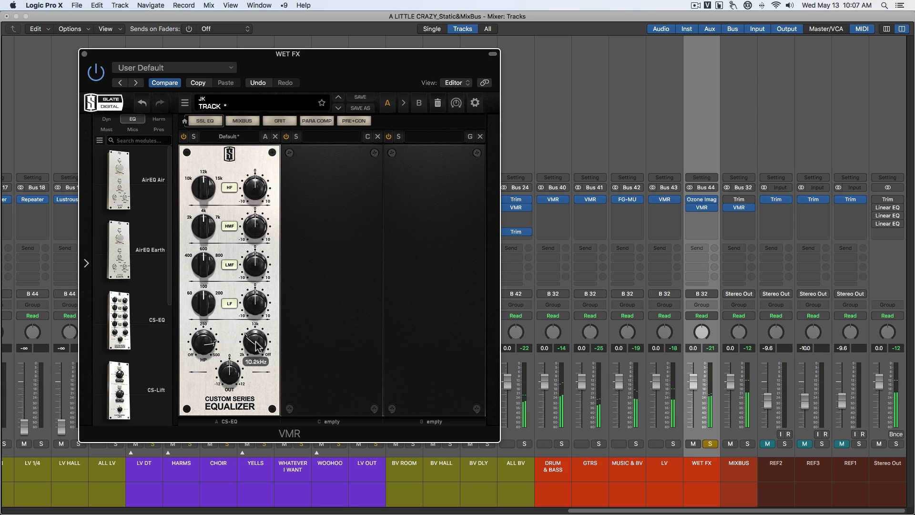
left_click_drag(258, 347, 257, 408)
mouse_move(253, 348)
left_mouse_down()
mouse_move(254, 326)
mouse_move(254, 352)
left_mouse_up()
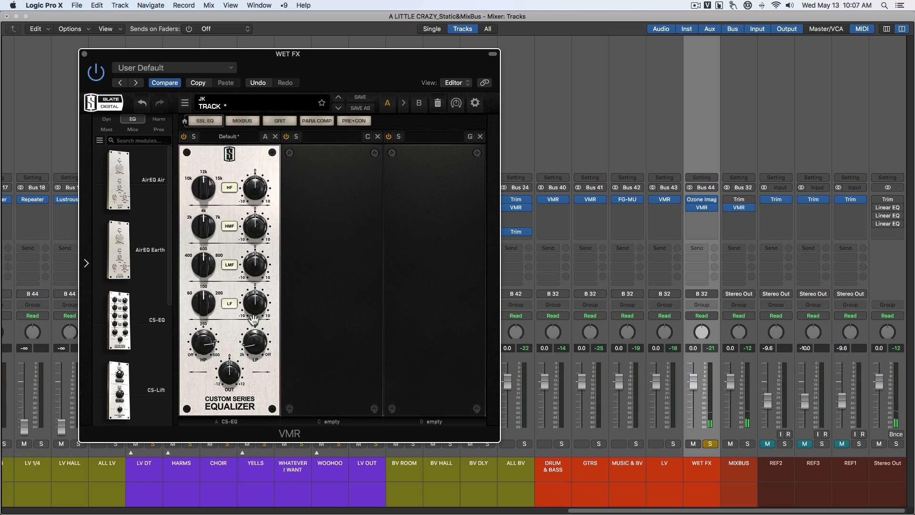
left_click_drag(255, 344, 255, 344)
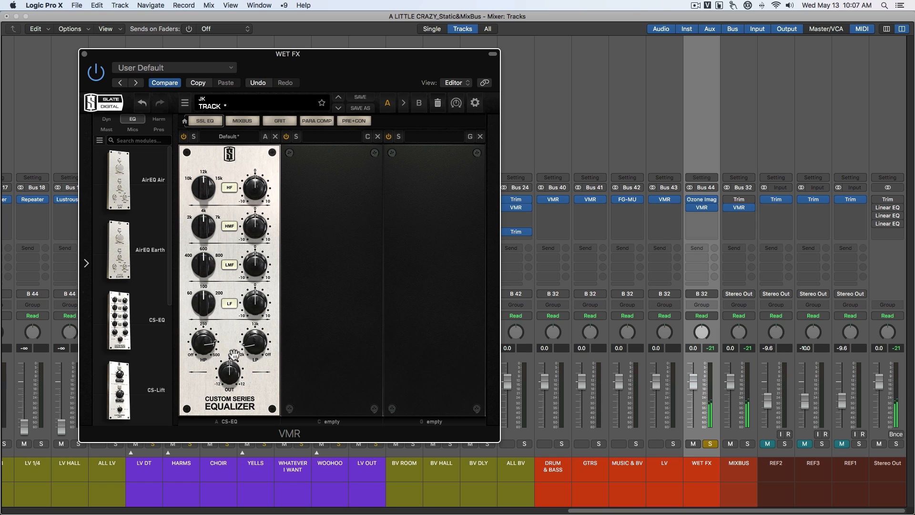
left_click_drag(255, 345, 256, 351)
left_click(84, 54)
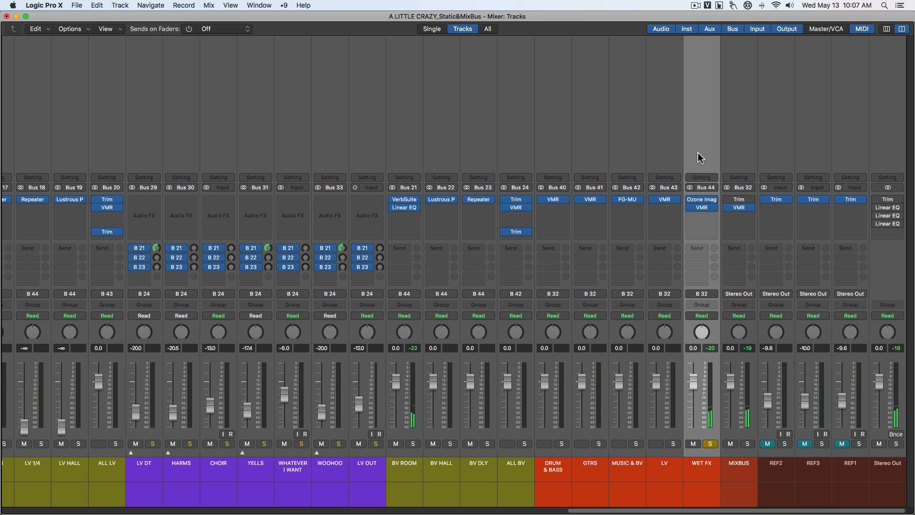
Reopen VMR on WET FX and check the CS-EQ's low-pass frequency.
mouse_move(693, 205)
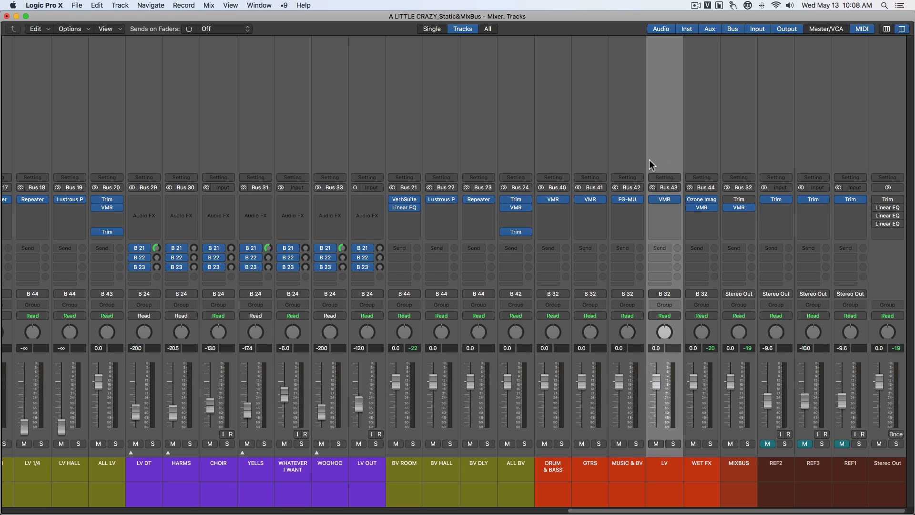
left_click(712, 162)
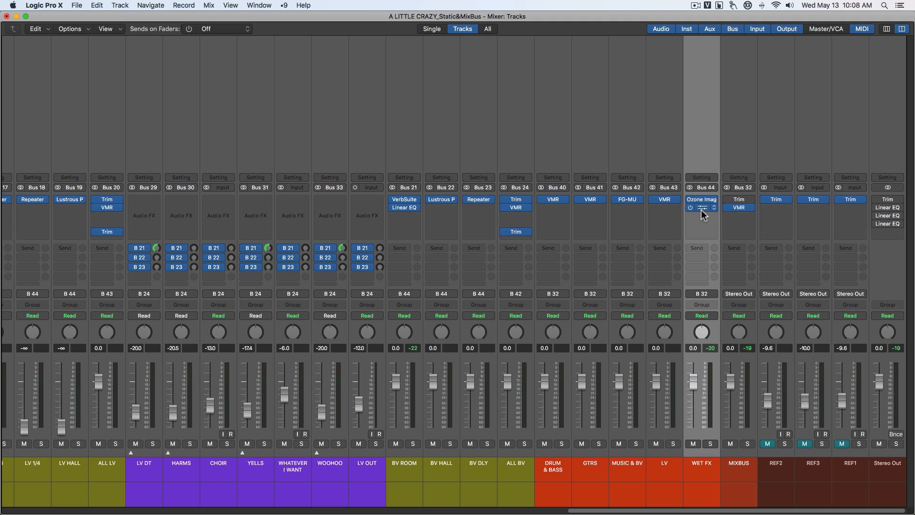
left_click(701, 207)
left_click(258, 344)
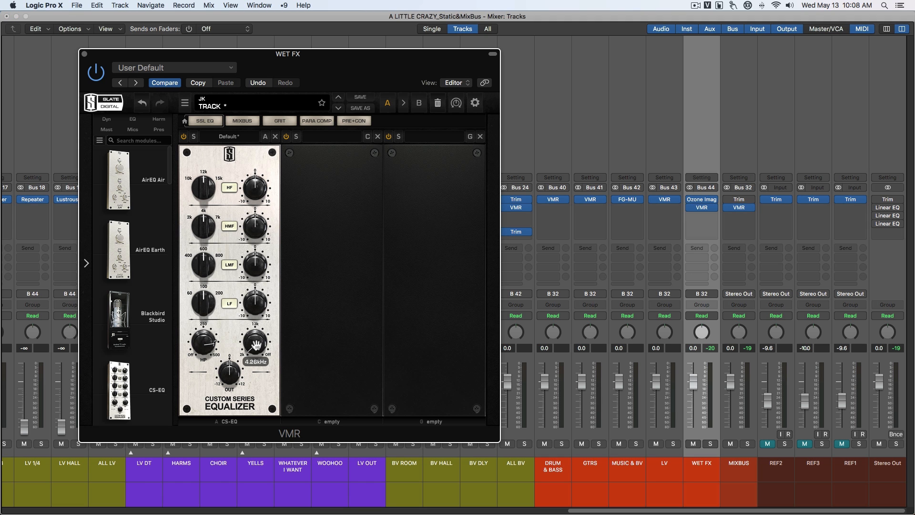
left_click(84, 54)
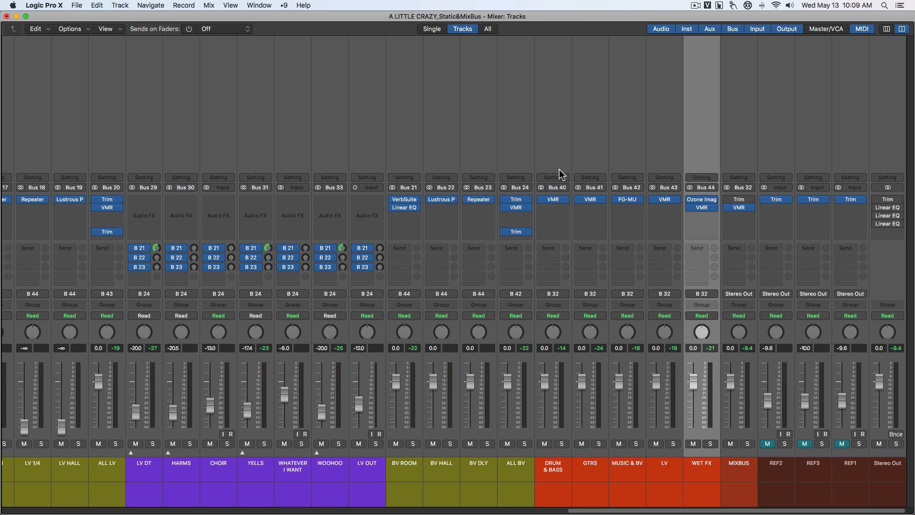
Insert a Compressor on the DRUM & BASS bus and scale its plug-in window to 75%.
left_click(551, 215)
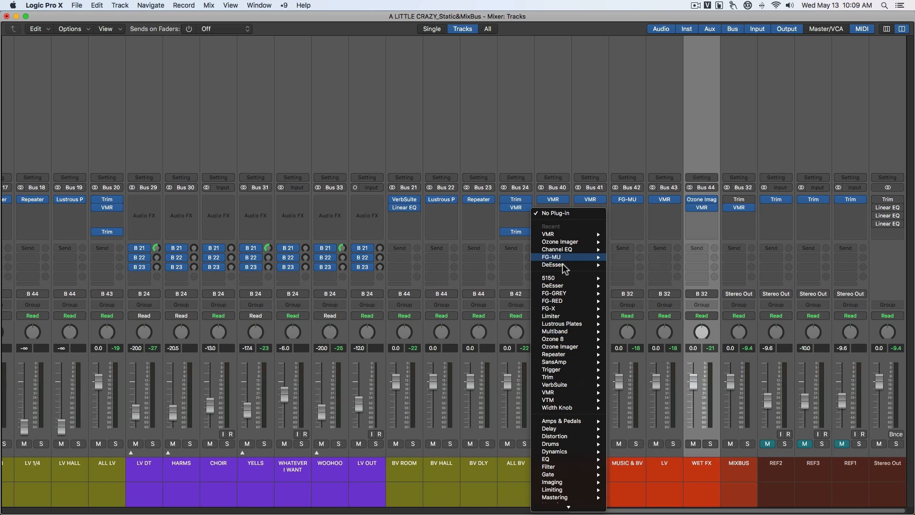
mouse_move(566, 303)
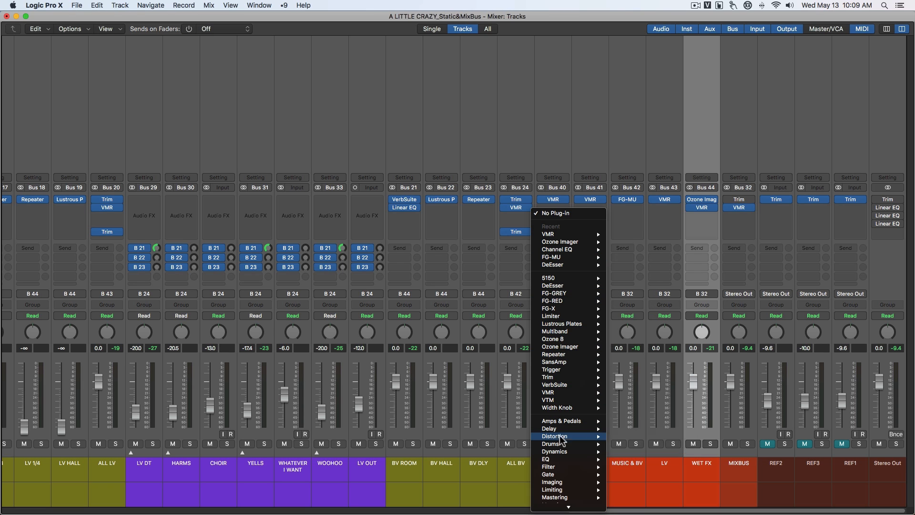
mouse_move(556, 447)
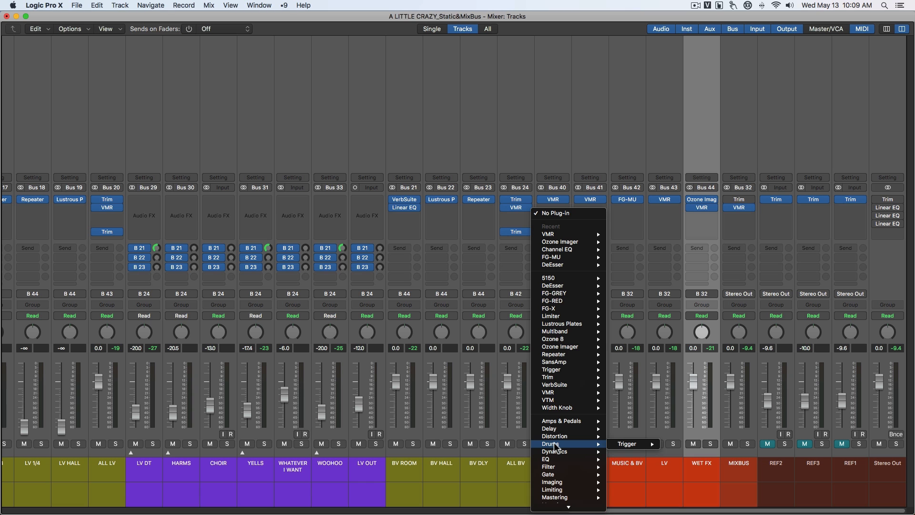
mouse_move(595, 451)
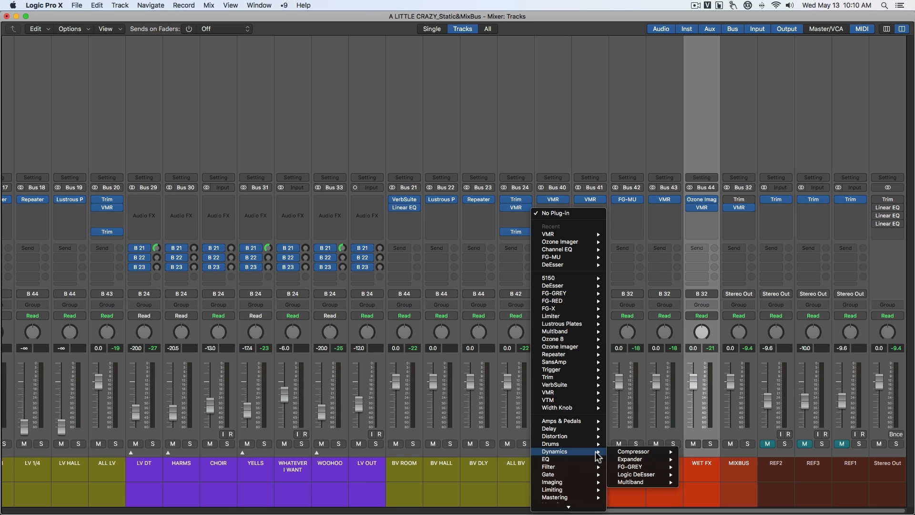
left_click(625, 450)
left_click_drag(262, 27, 319, 71)
left_click(521, 93)
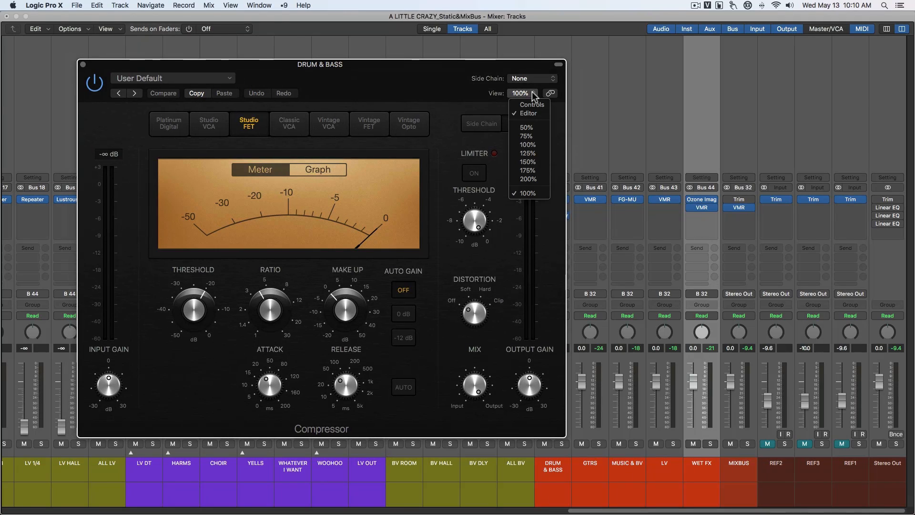
left_click(528, 137)
Try the Studio VCA, Platinum Digital, Vintage FET and Vintage Opto models in the DRUM & BASS Compressor and close it.
left_click(270, 162)
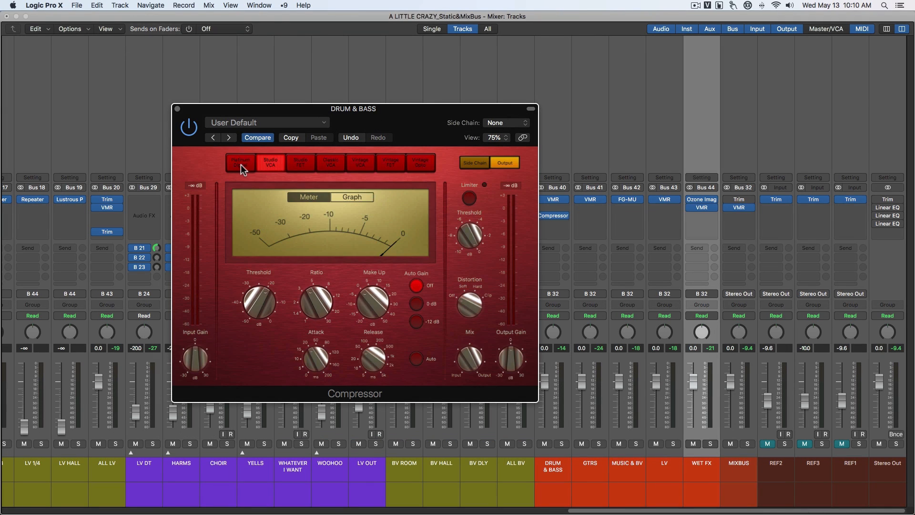
left_click(240, 164)
left_click(270, 163)
left_click(391, 163)
left_click(411, 164)
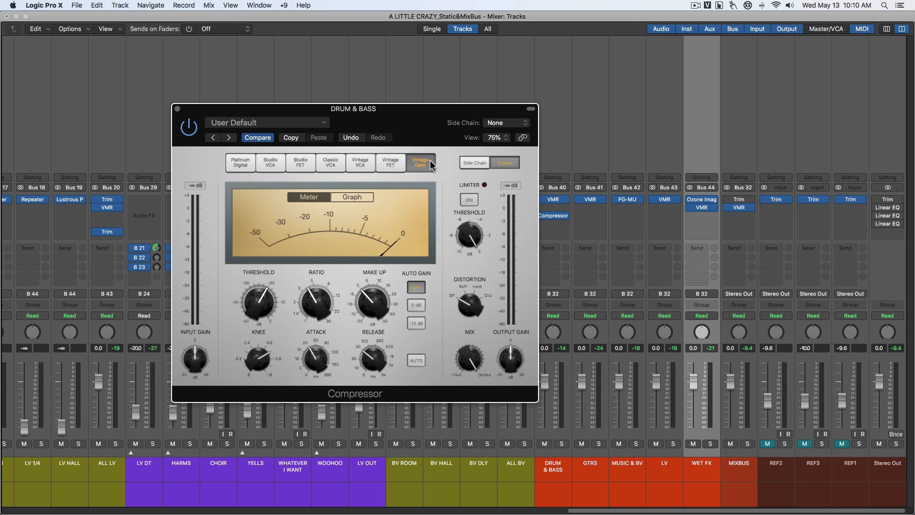
left_click(177, 109)
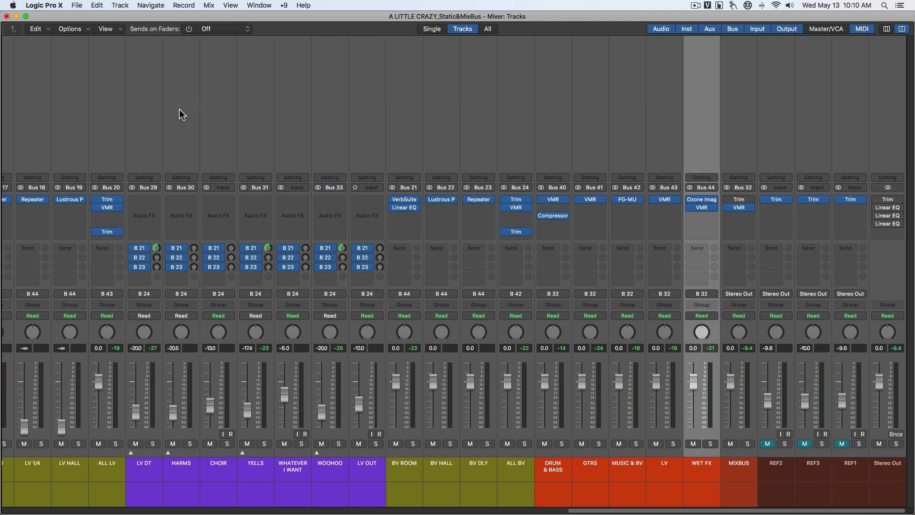
Remove the Compressor from the DRUM & BASS bus.
left_click(565, 215)
key("Escape")
left_click(560, 208)
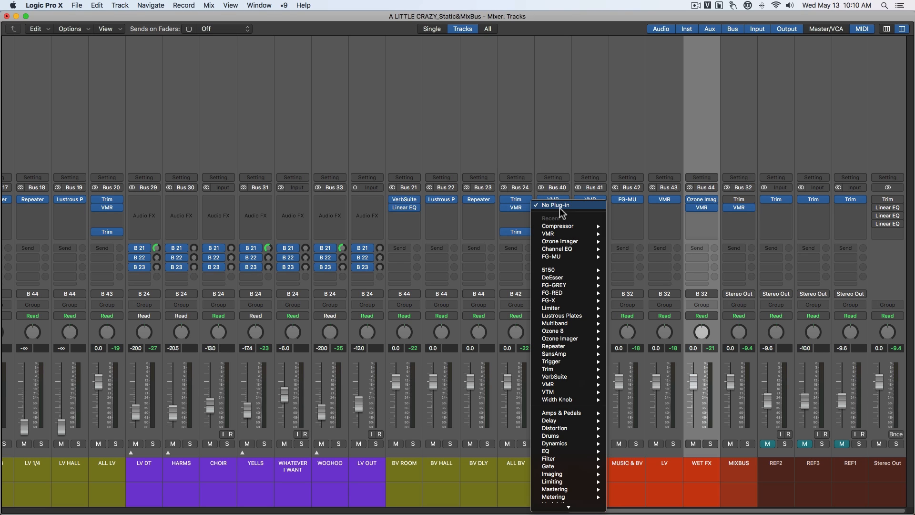
left_click(550, 165)
left_click(551, 163)
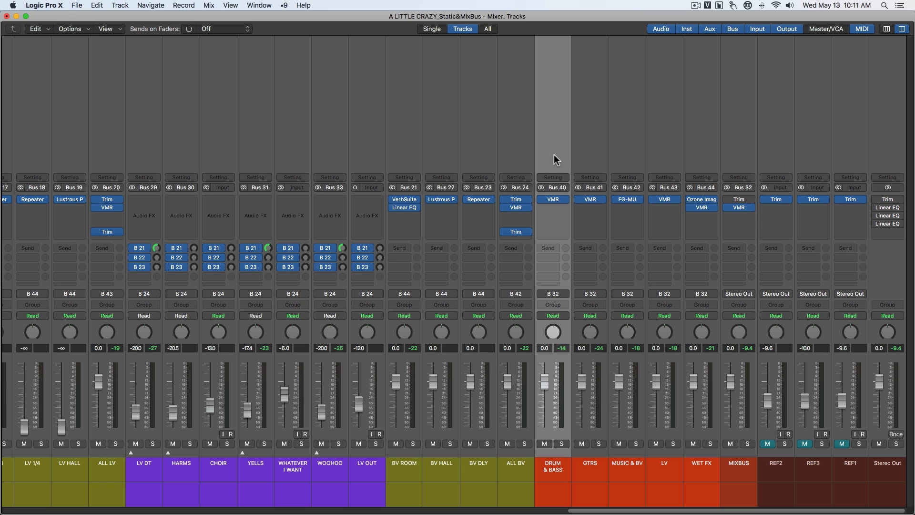
left_click(587, 158)
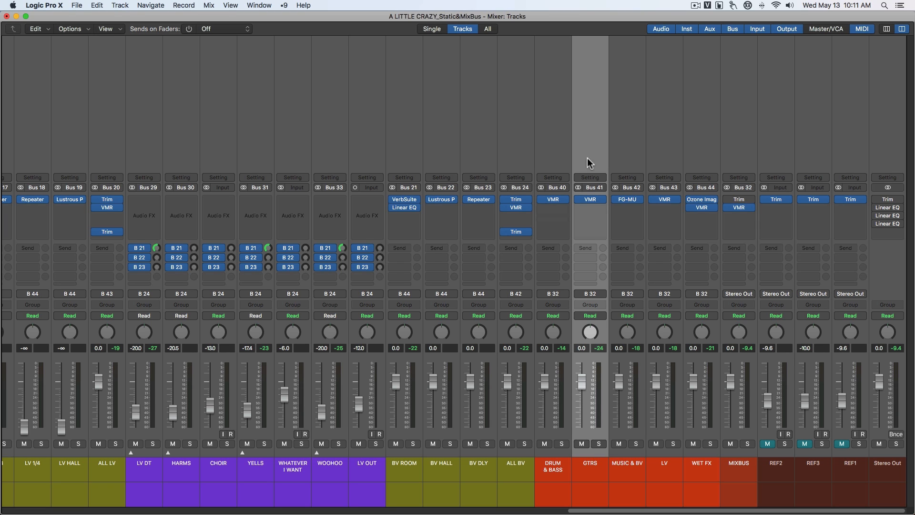
left_click(624, 150)
left_click(666, 153)
left_click(701, 152)
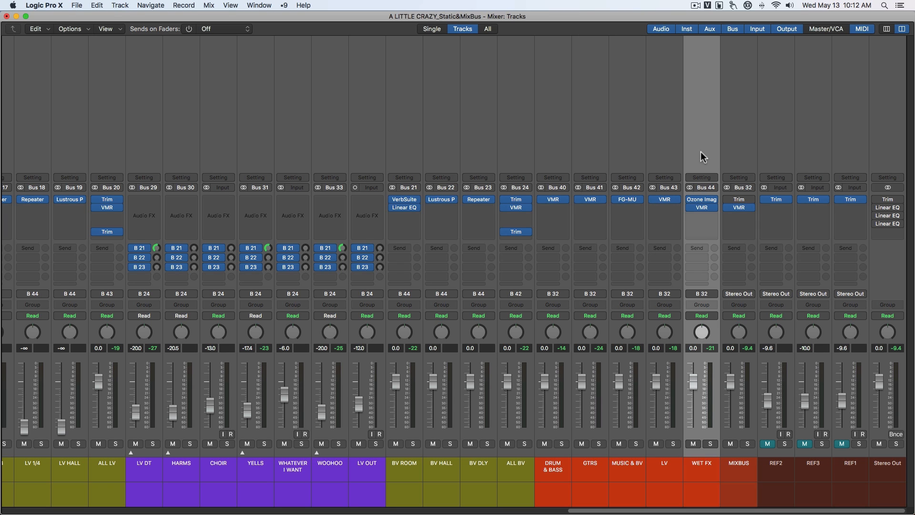